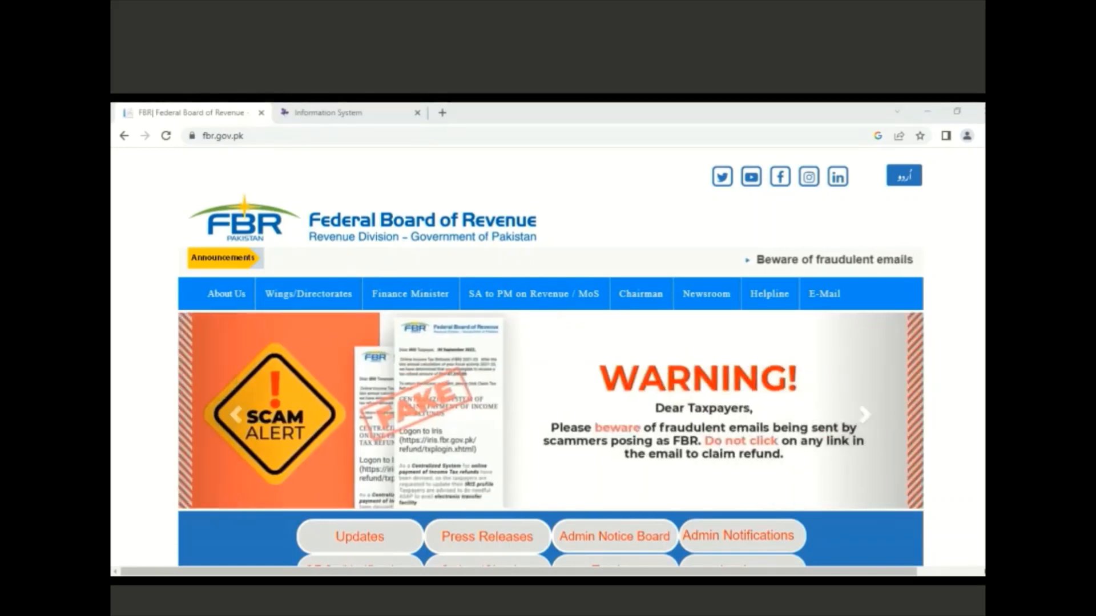
Leave the fbr.gov.pk homepage for the already-open IRIS tab listing the draft declarations
scroll(547, 353, "down", 5)
scroll(816, 239, "down", 1)
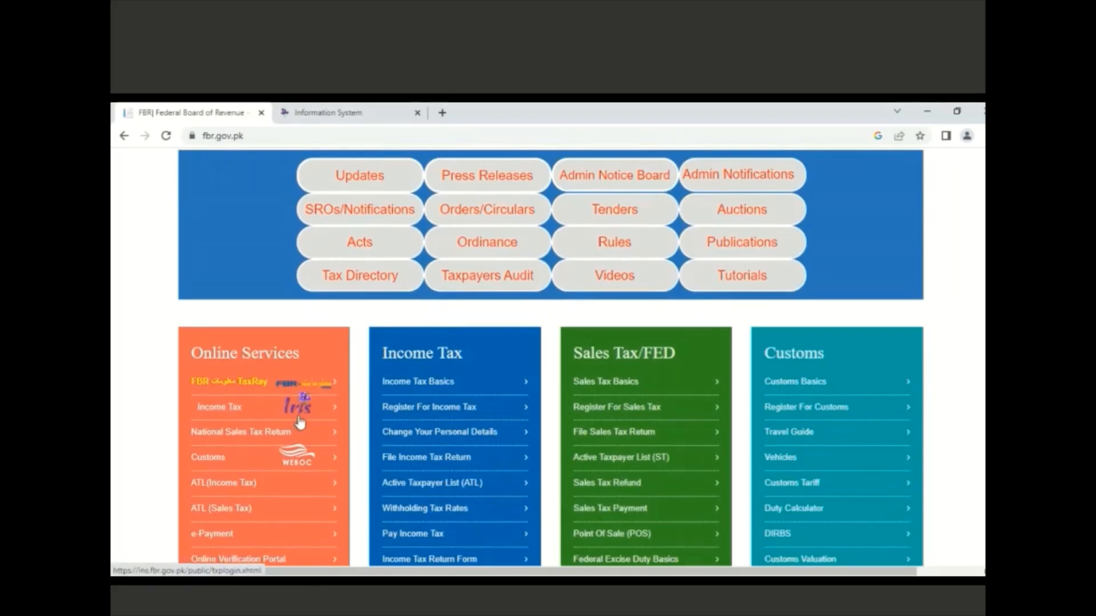
left_click(354, 112)
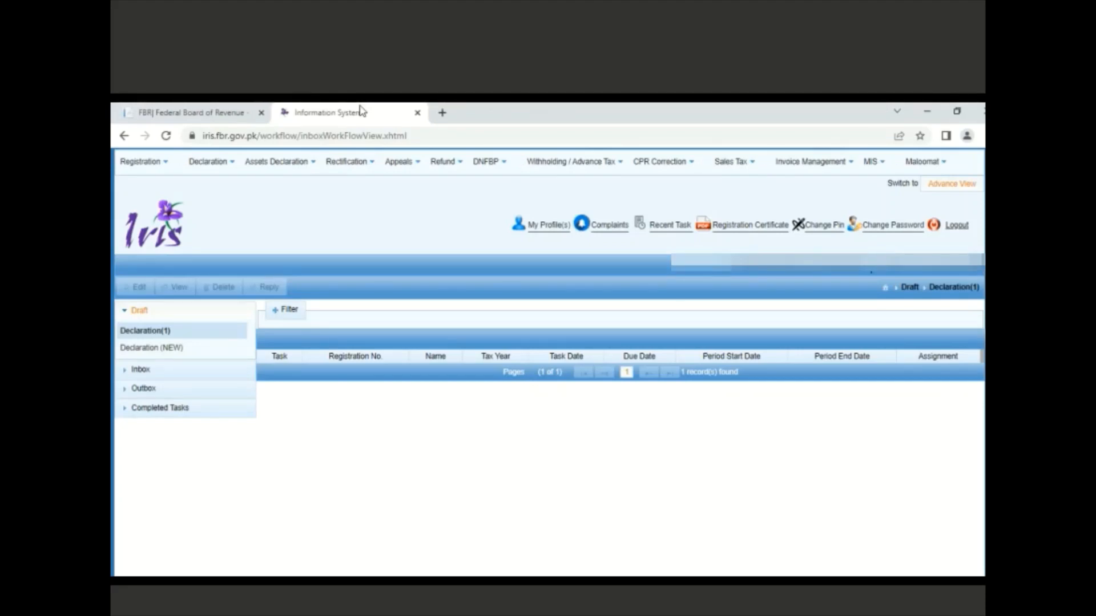
From the Declaration list, create a voluntary 26(1) Sales Tax and Federal Excise Return
left_click(221, 166)
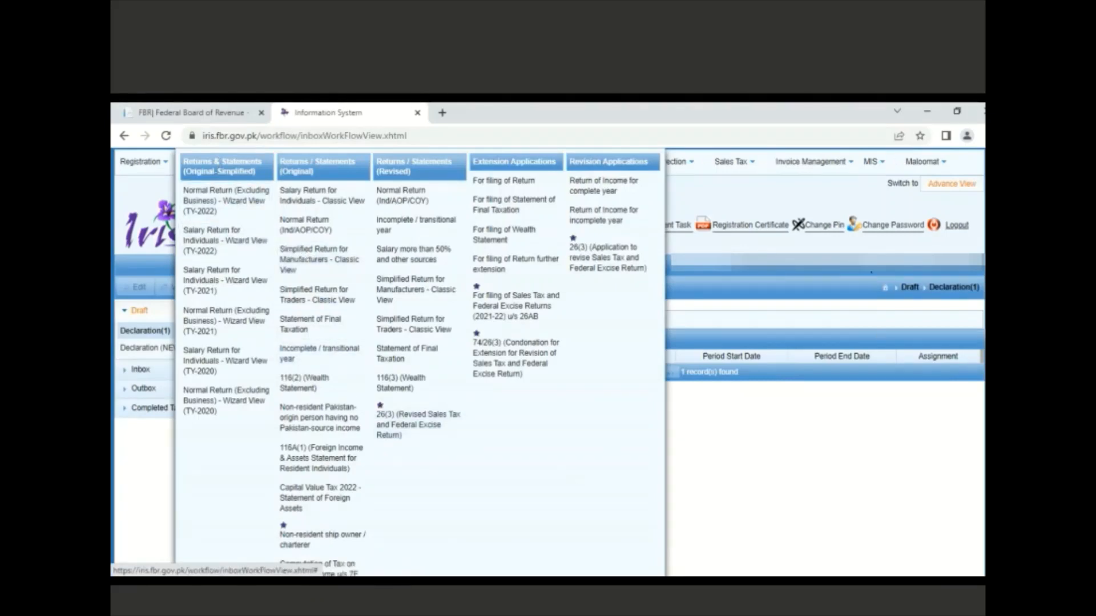
scroll(572, 477, "down", 1)
scroll(573, 476, "down", 3)
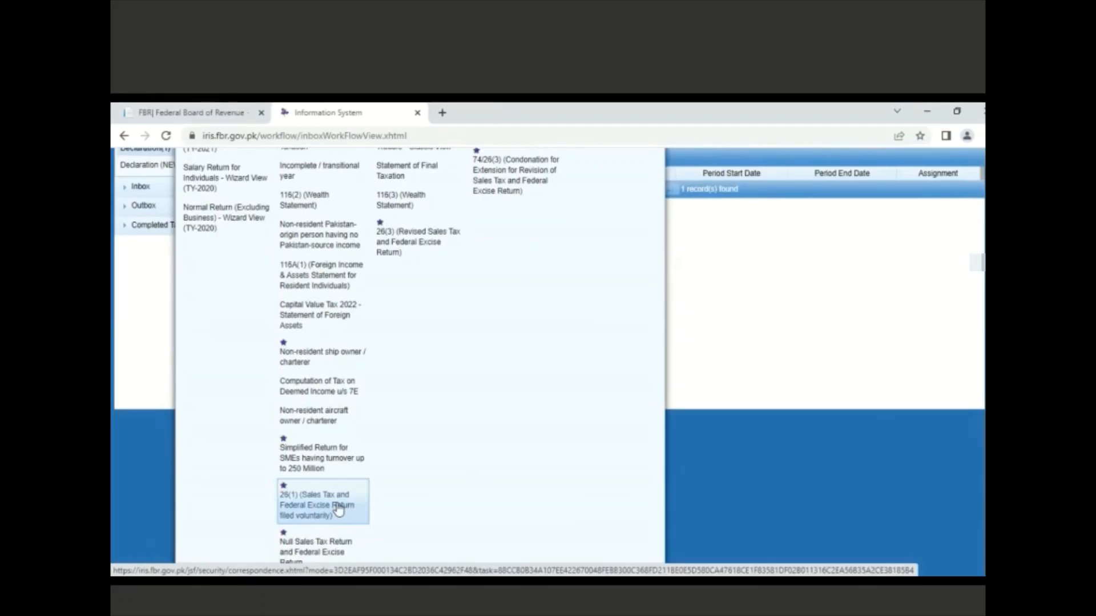
left_click(339, 510)
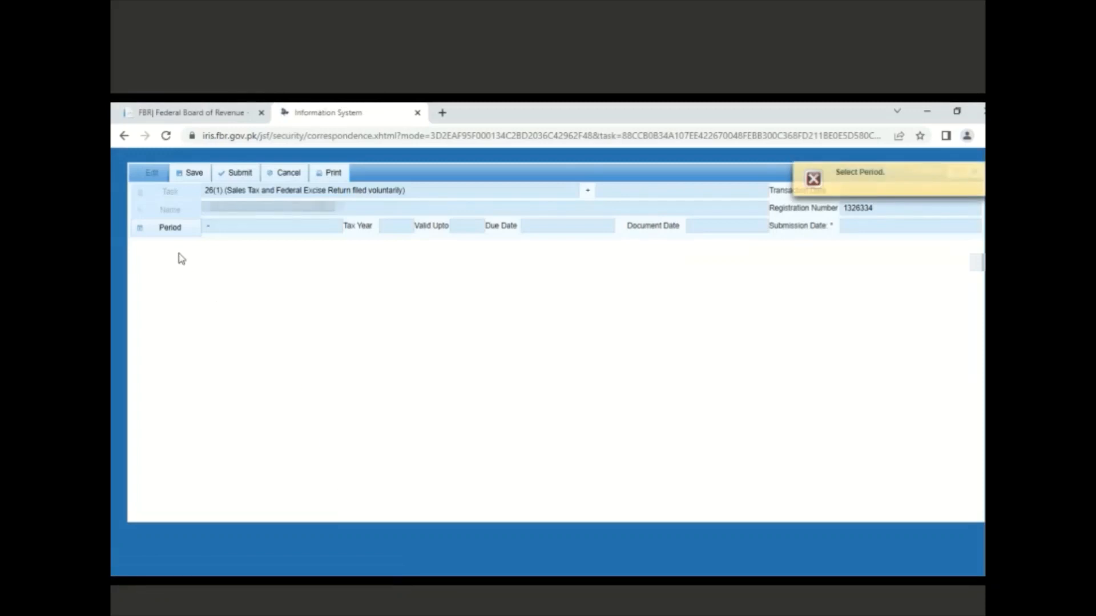
Search tax periods for 2023 and select 01-Apr-2023 to 30-Apr-2023 as the return period
left_click(168, 230)
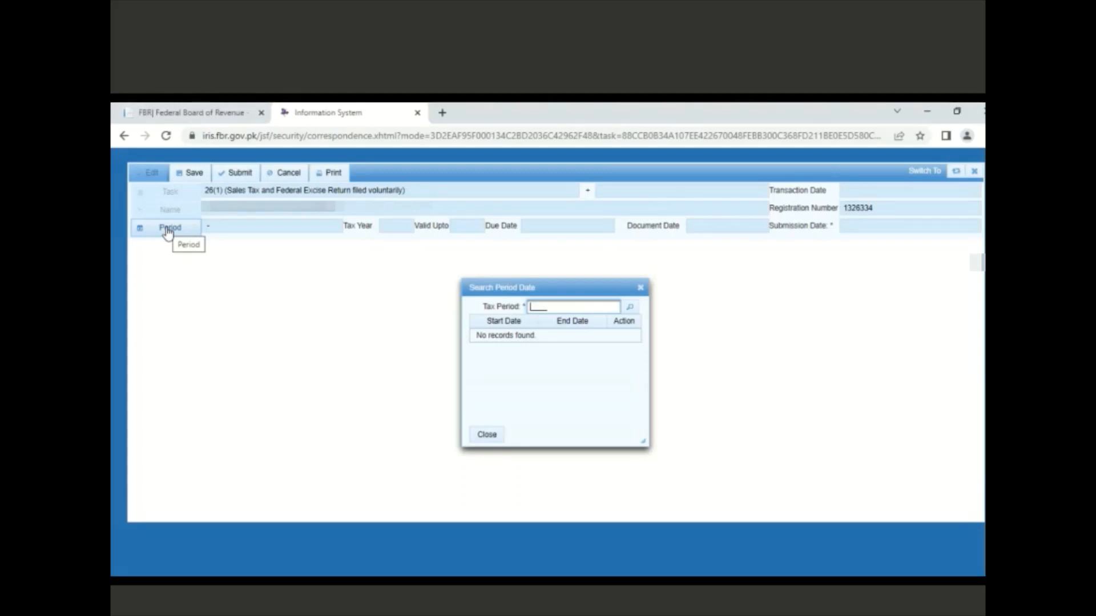
type("2023")
key("Return")
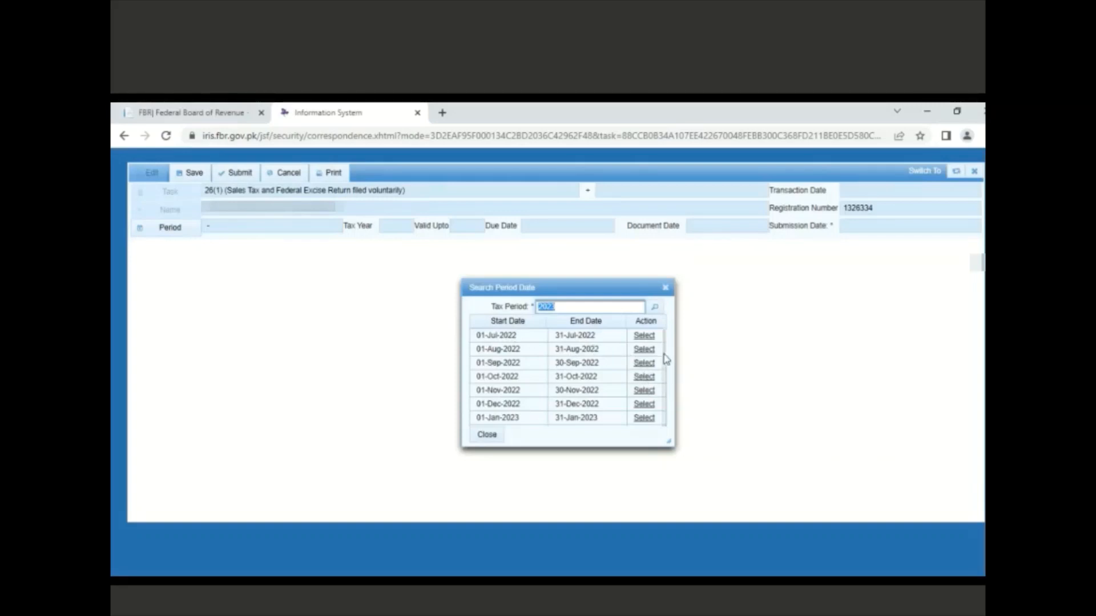
left_click_drag(664, 354, 663, 384)
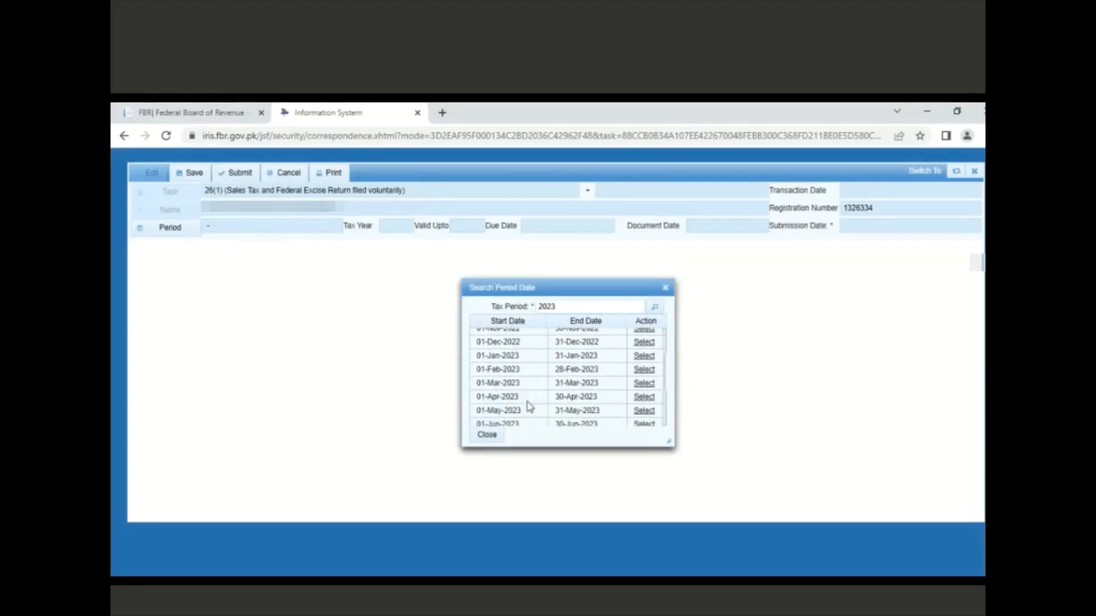
left_click(644, 398)
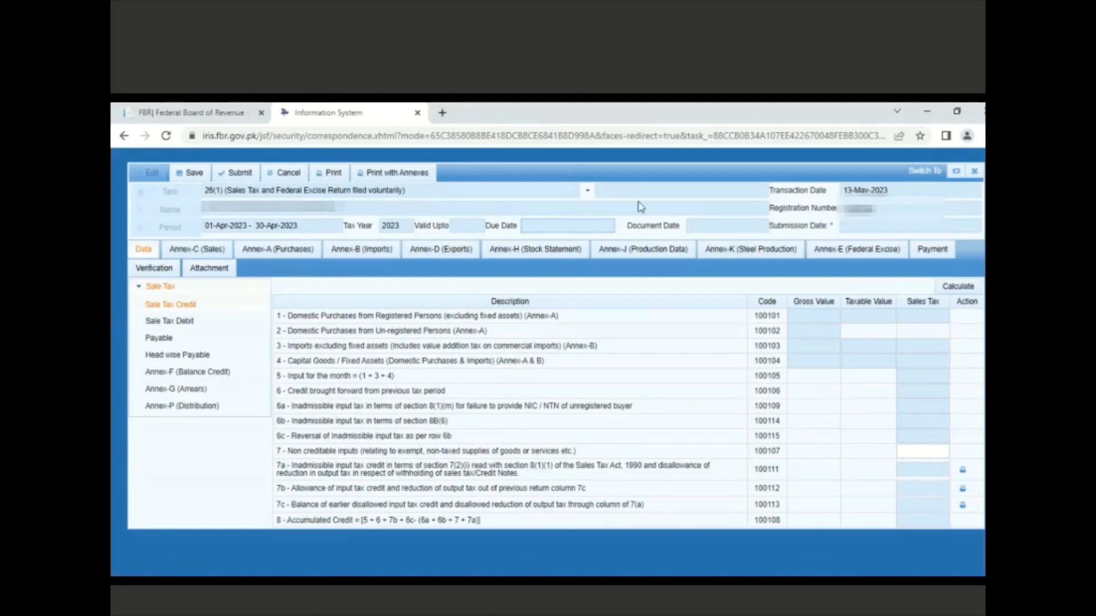
Close the unsaved April return without saving and open Invoice Management's Sales Ledger
left_click(974, 173)
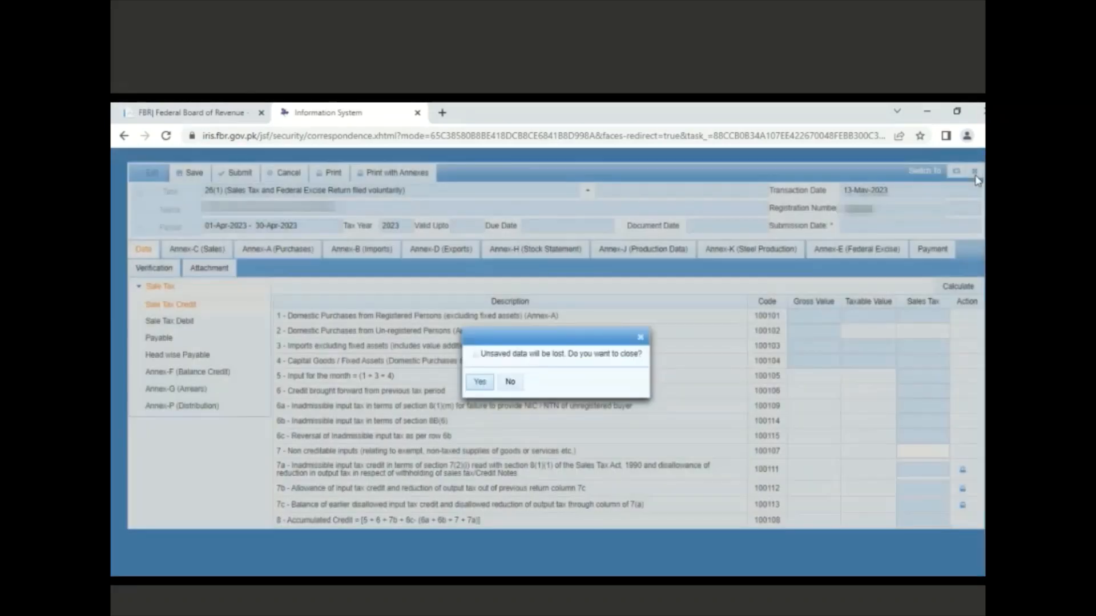
left_click(480, 384)
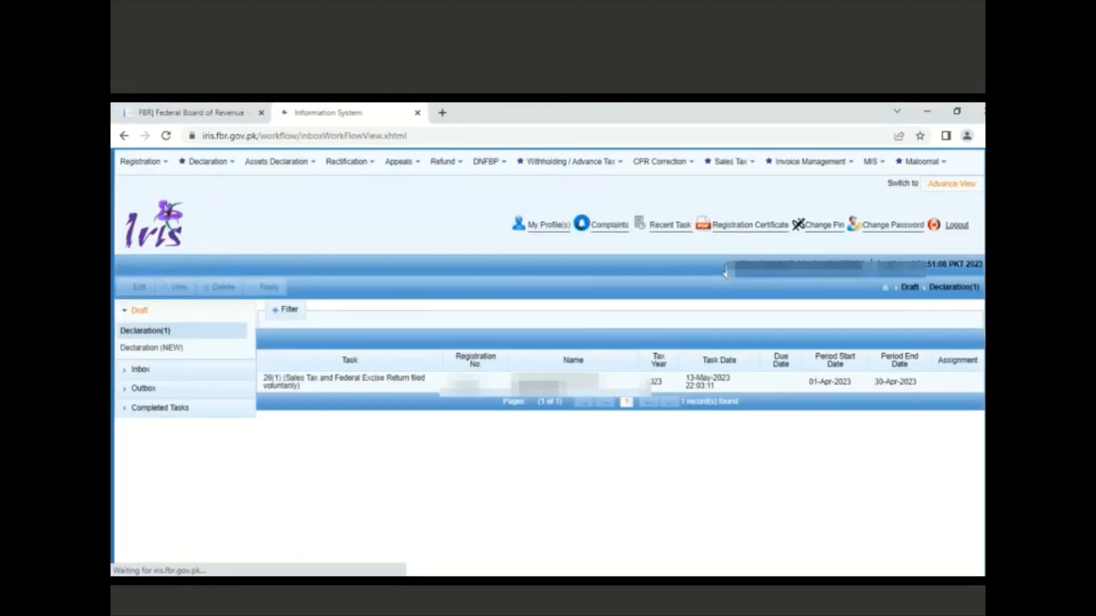
left_click(844, 167)
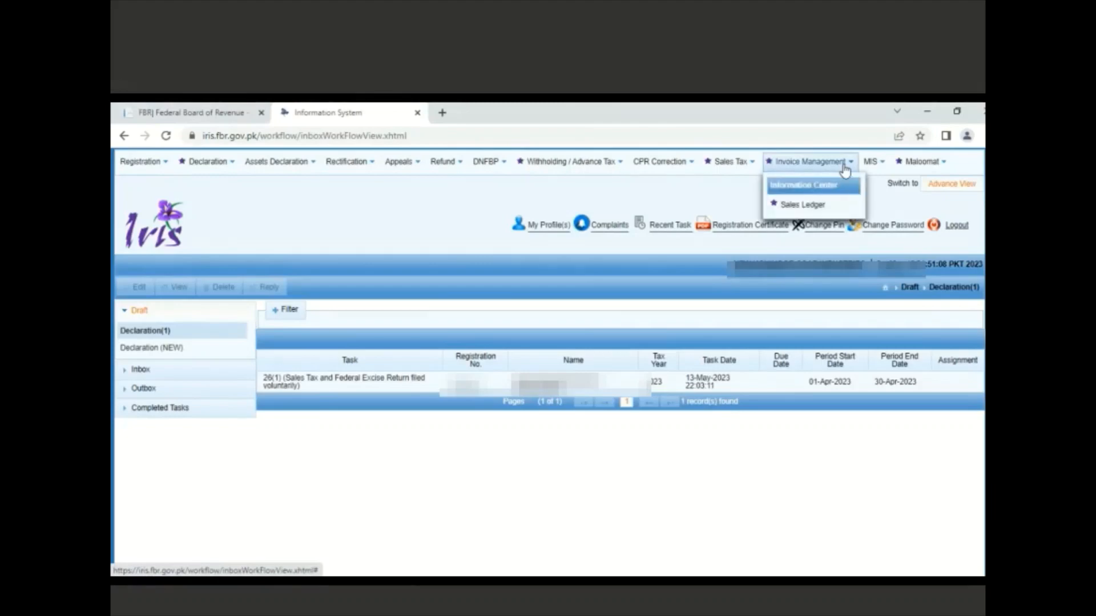
left_click(811, 207)
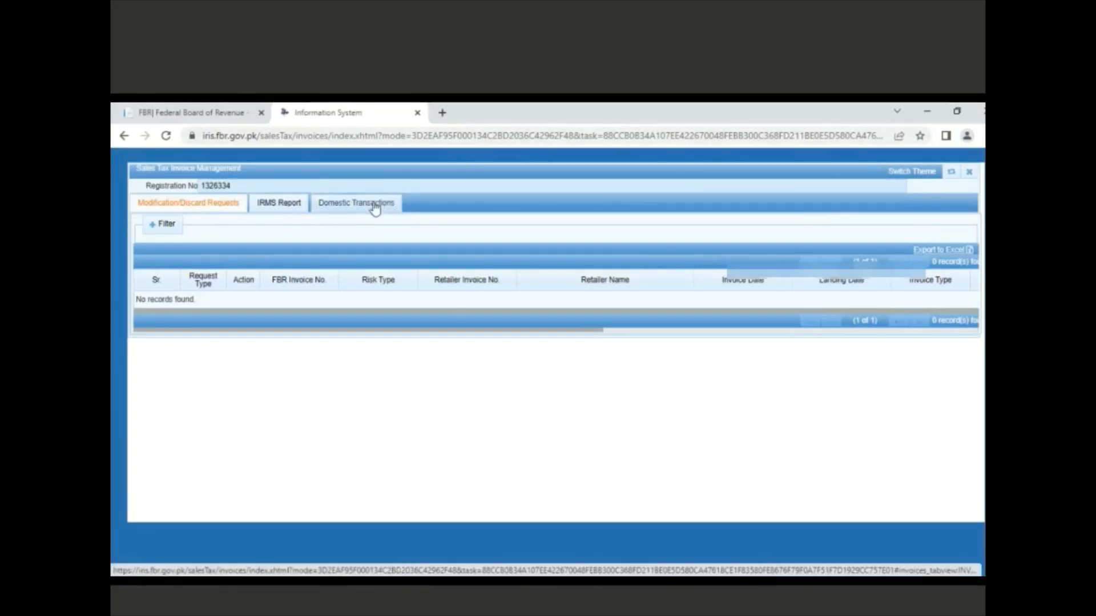
Show the Domestic Transactions invoices and bring up the Choose File dialog
left_click(375, 206)
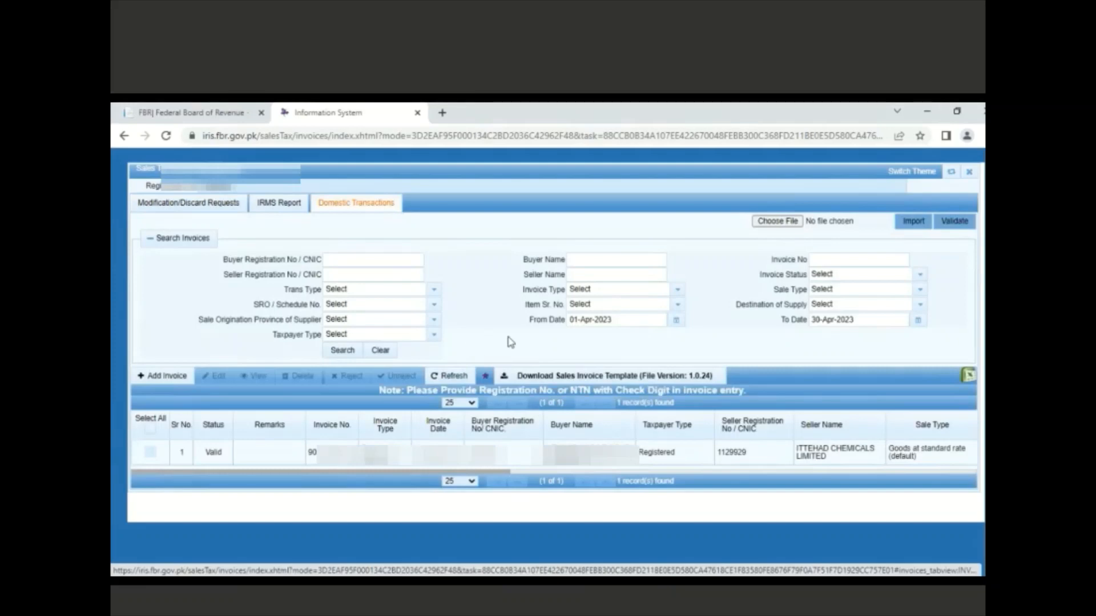
left_click(784, 227)
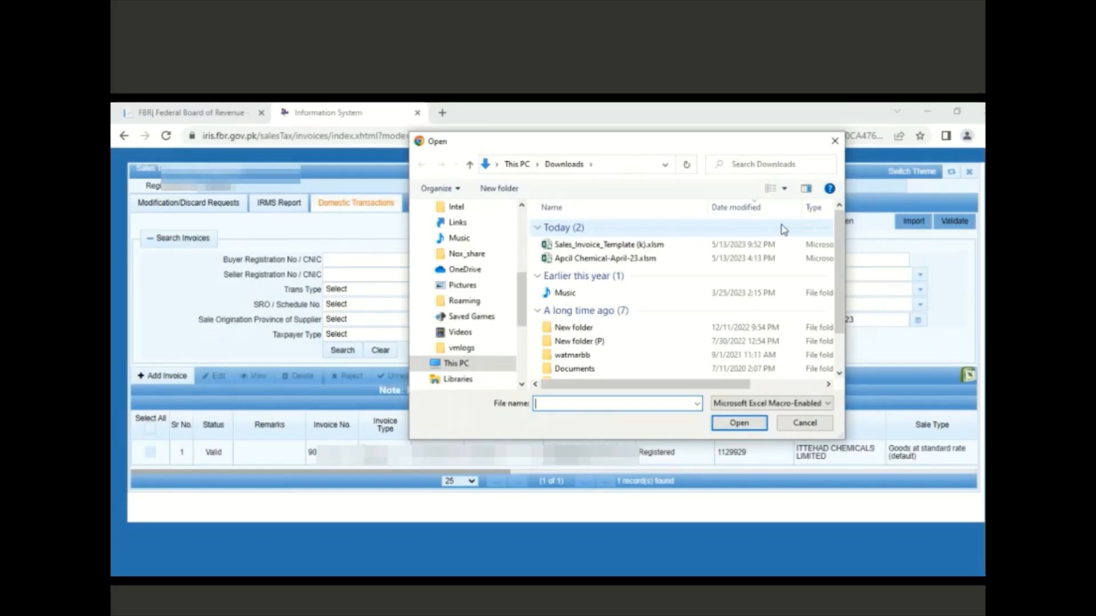
Import Sales_Invoice_Template (k).xlsm and validate its 45 invoice records
left_click(666, 251)
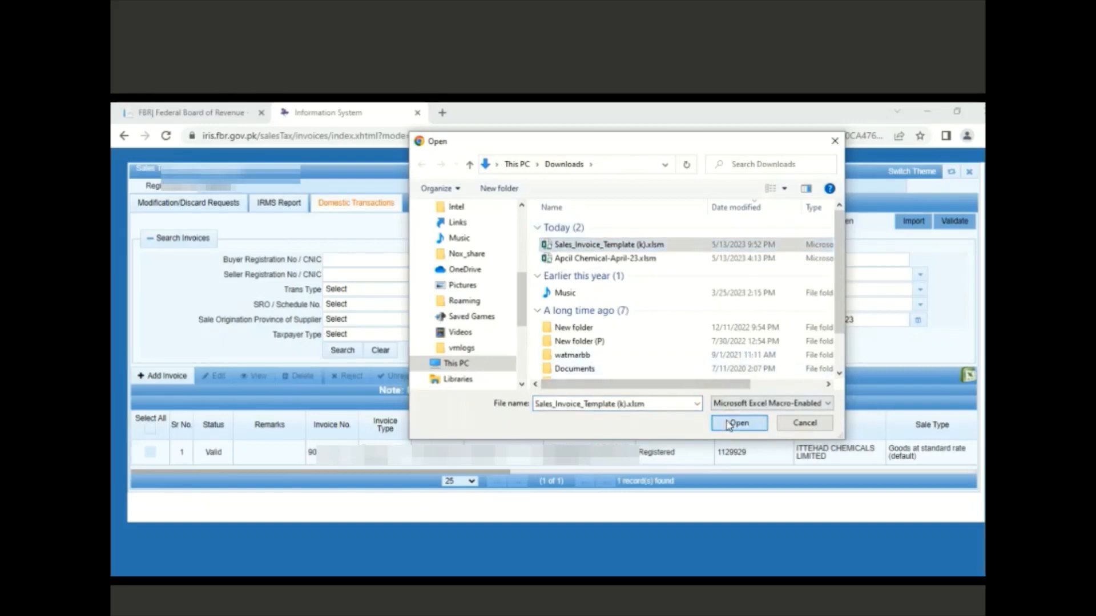
left_click(729, 423)
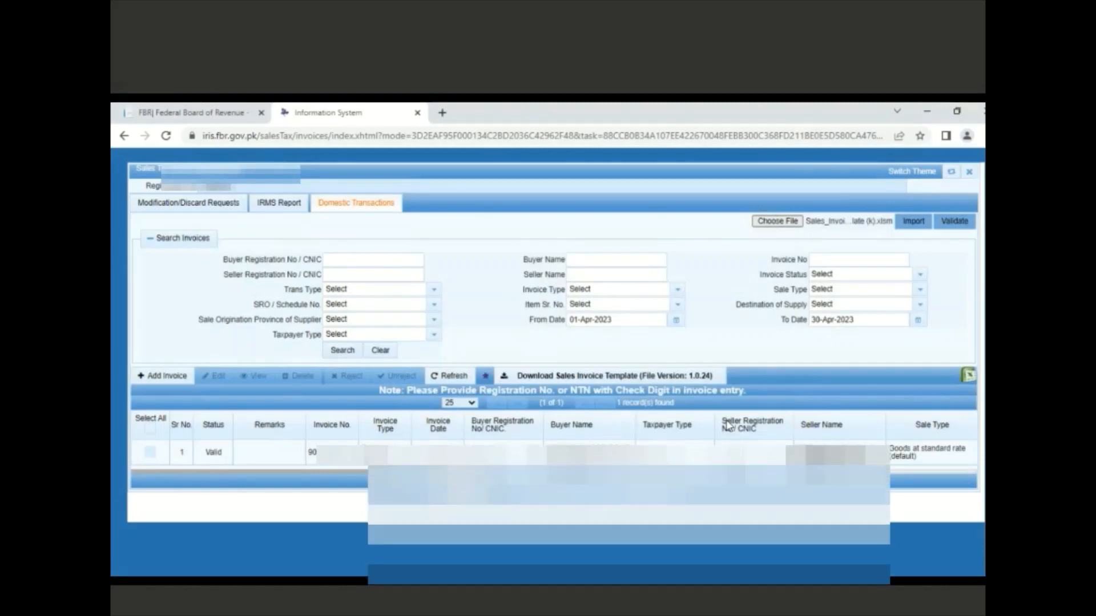
left_click(912, 228)
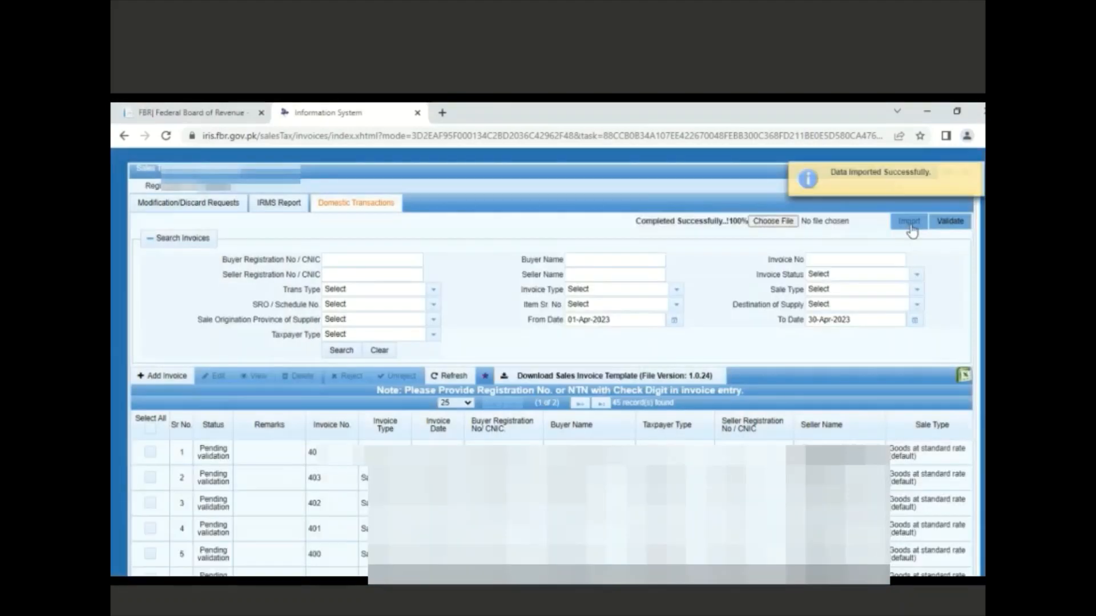
left_click(957, 228)
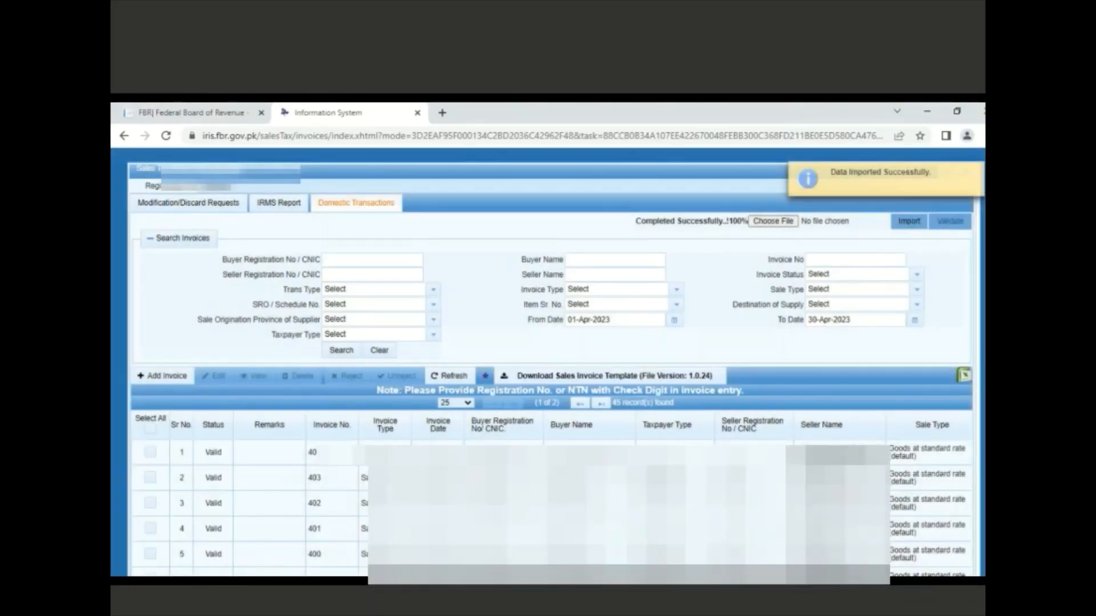
Page through the invoice grid to rows 26–45, confirming every record shows Valid
scroll(551, 365, "down", 3)
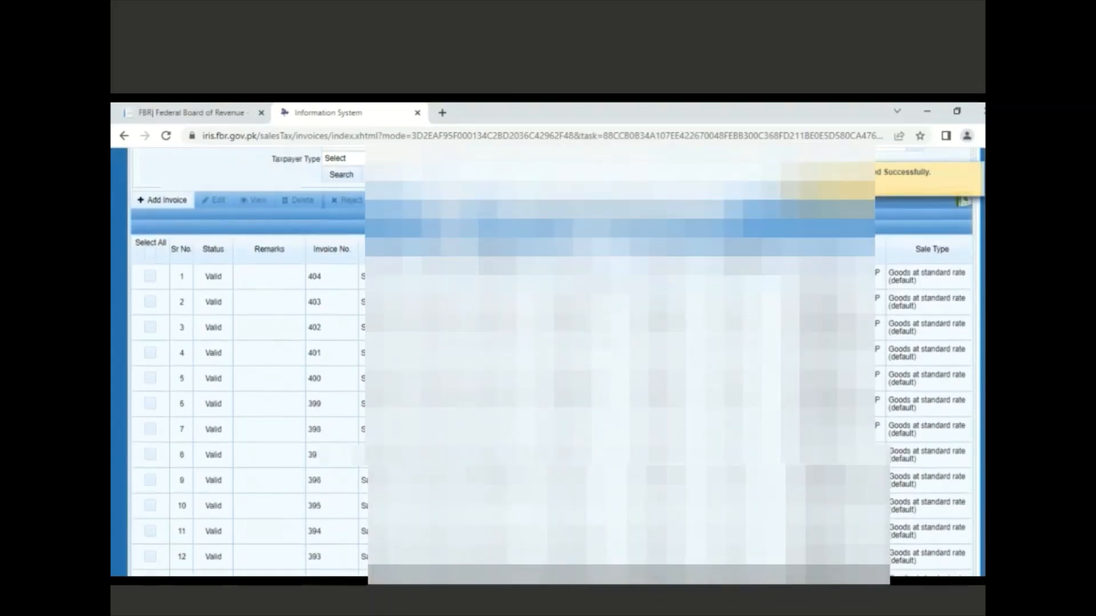
scroll(552, 366, "down", 2)
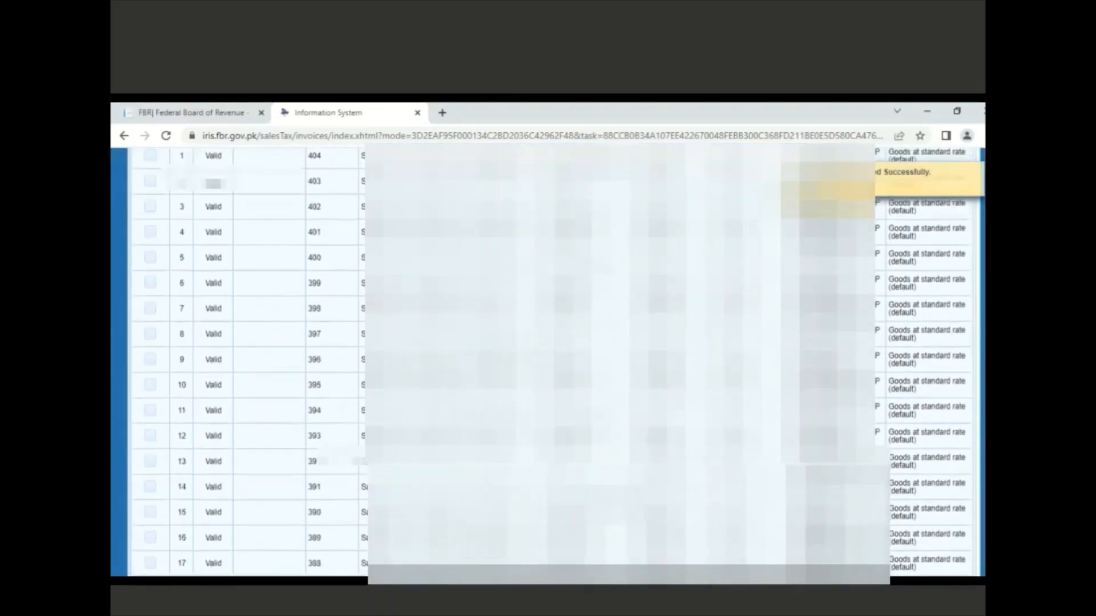
scroll(551, 365, "down", 4)
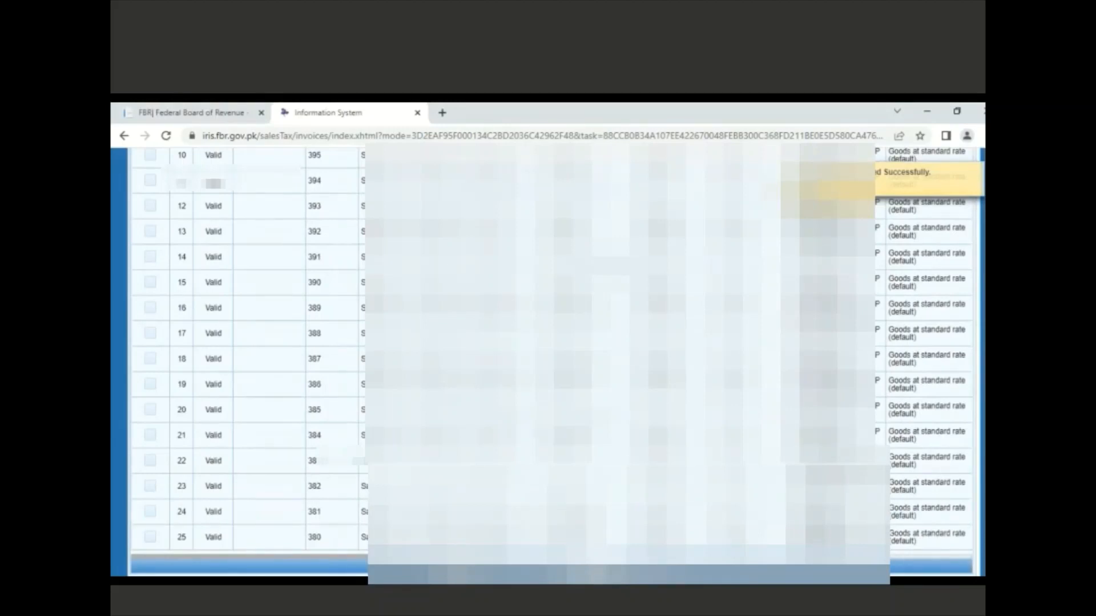
left_click(562, 567)
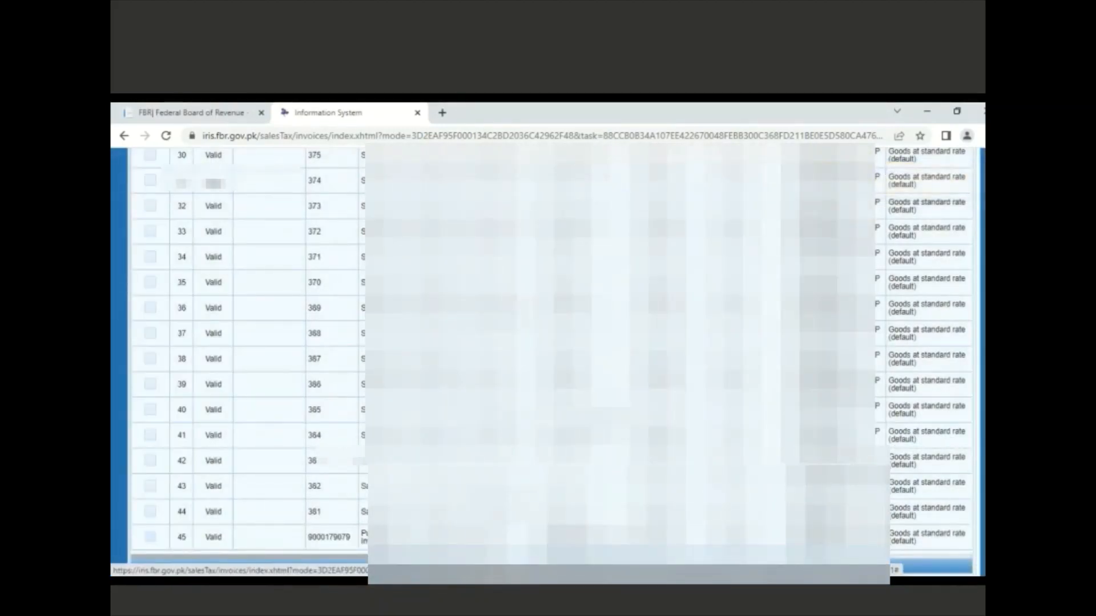
scroll(551, 354, "up", 2)
scroll(551, 354, "up", 8)
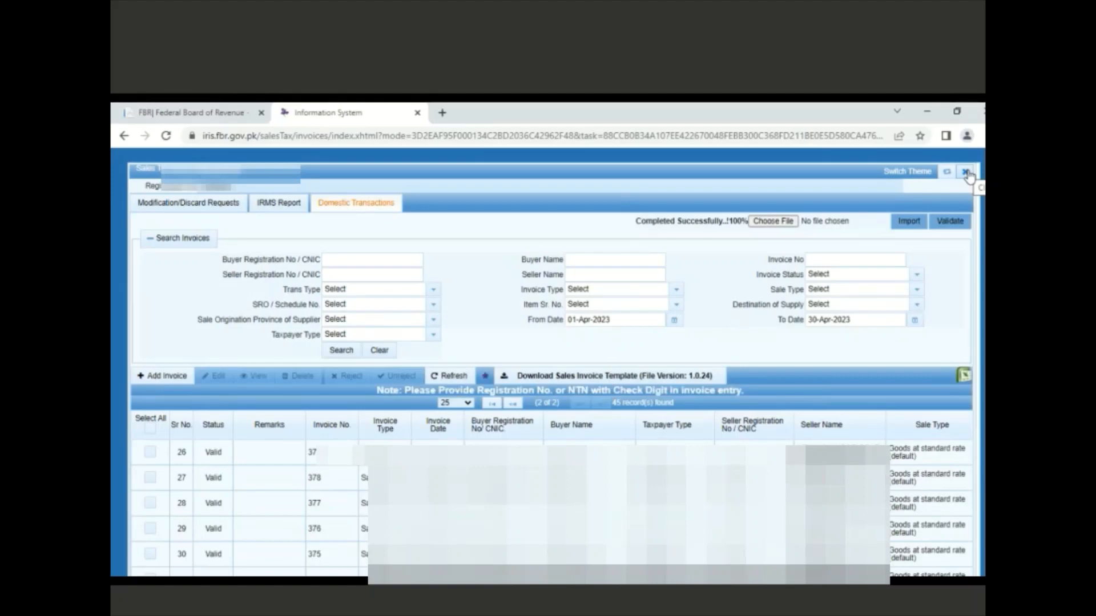
Close Invoice Management and open the April 2023 26(1) draft from the inbox for editing
left_click(966, 173)
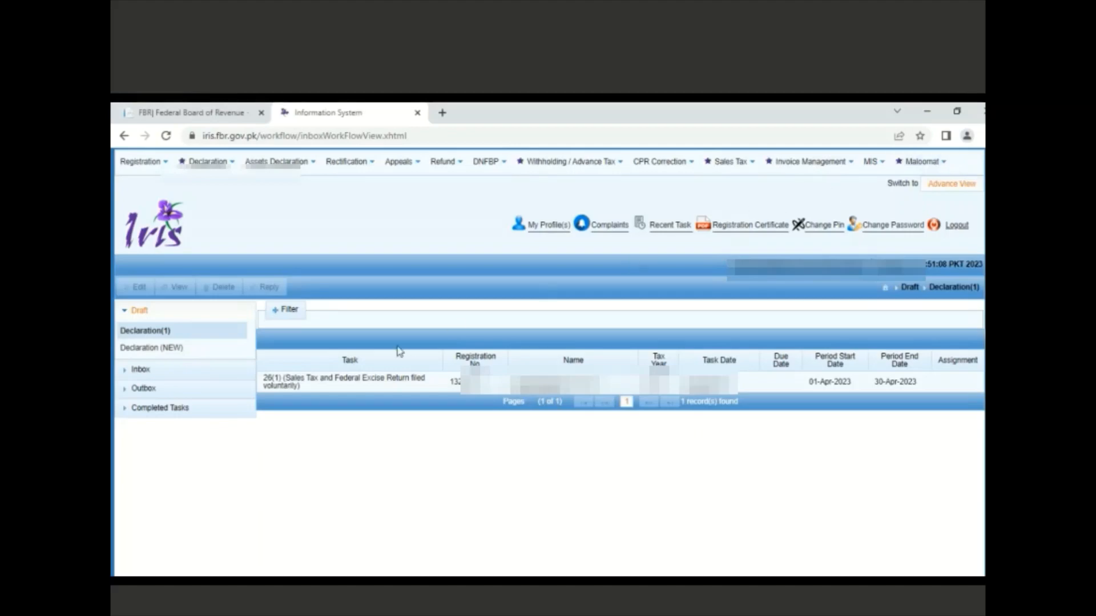
left_click(297, 386)
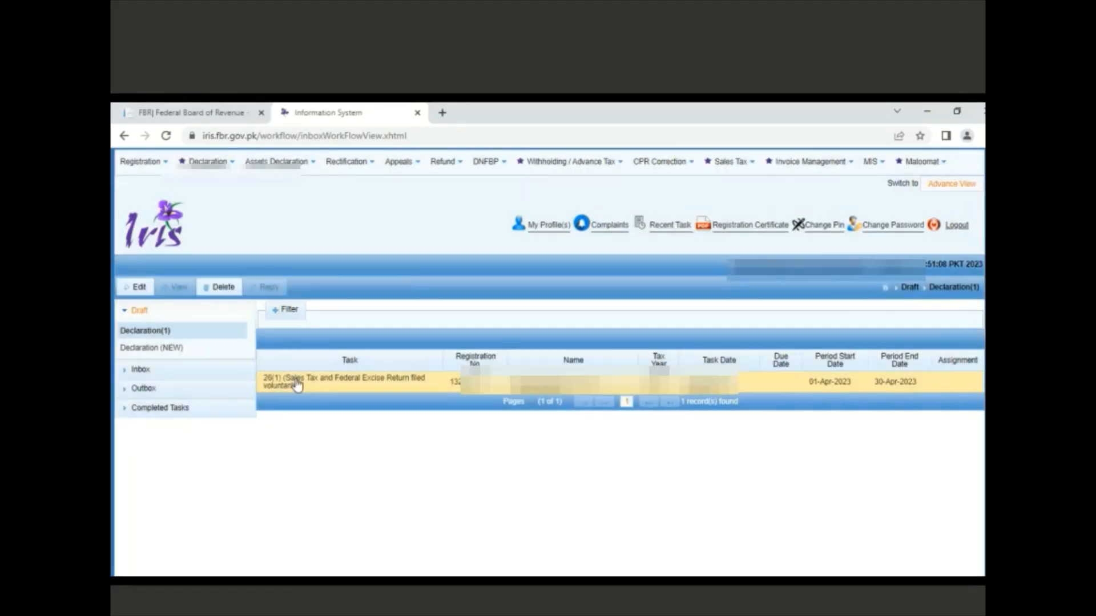
left_click(139, 287)
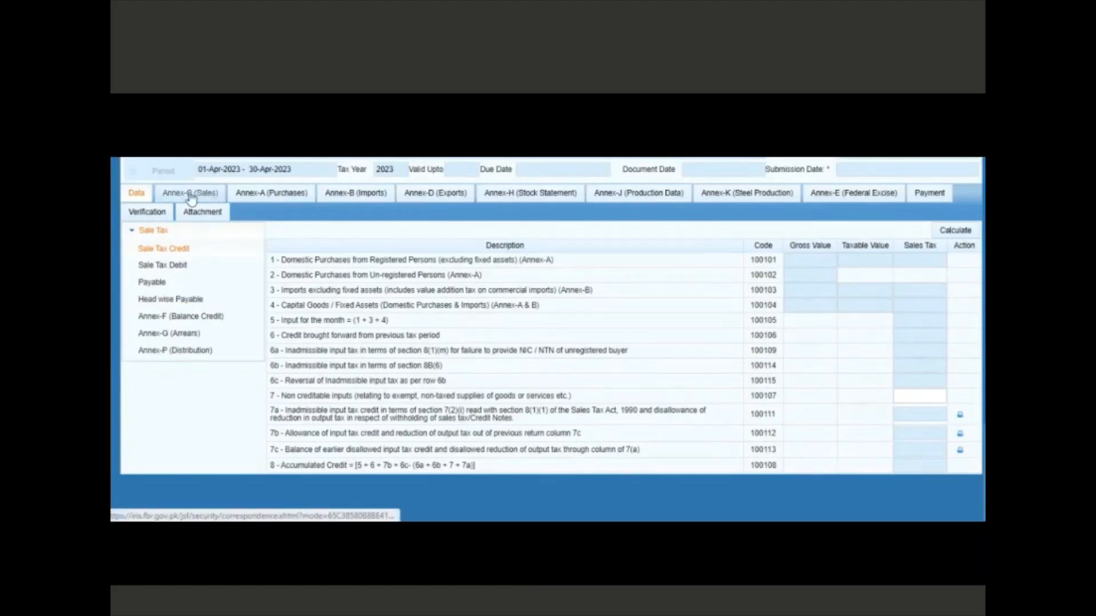
Load the 44 period sales invoices into Annex-C (Sales), then go back to Data
left_click(187, 196)
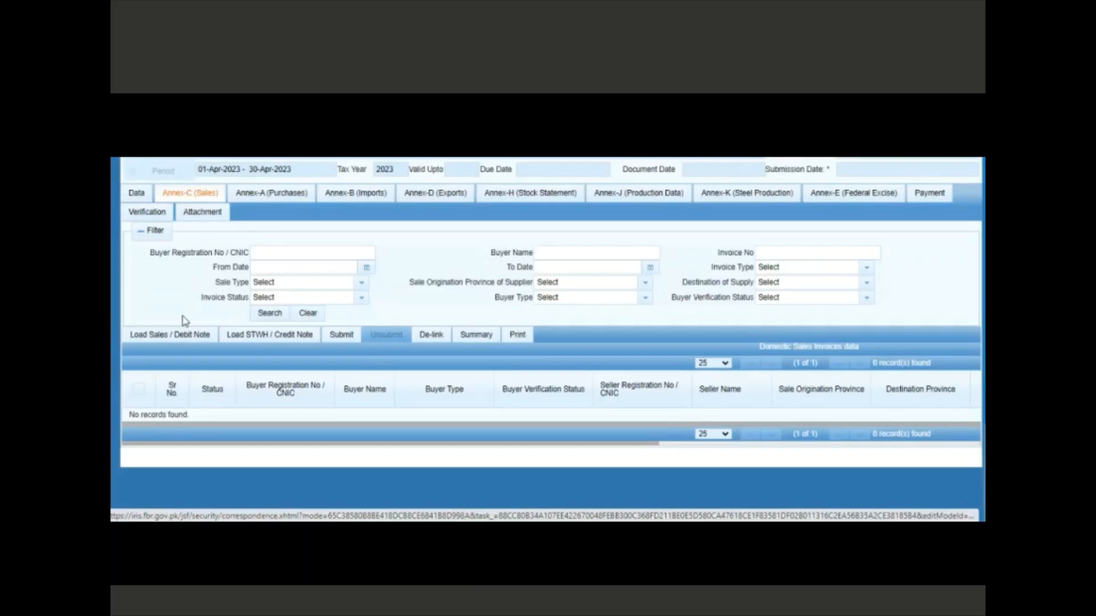
left_click(161, 342)
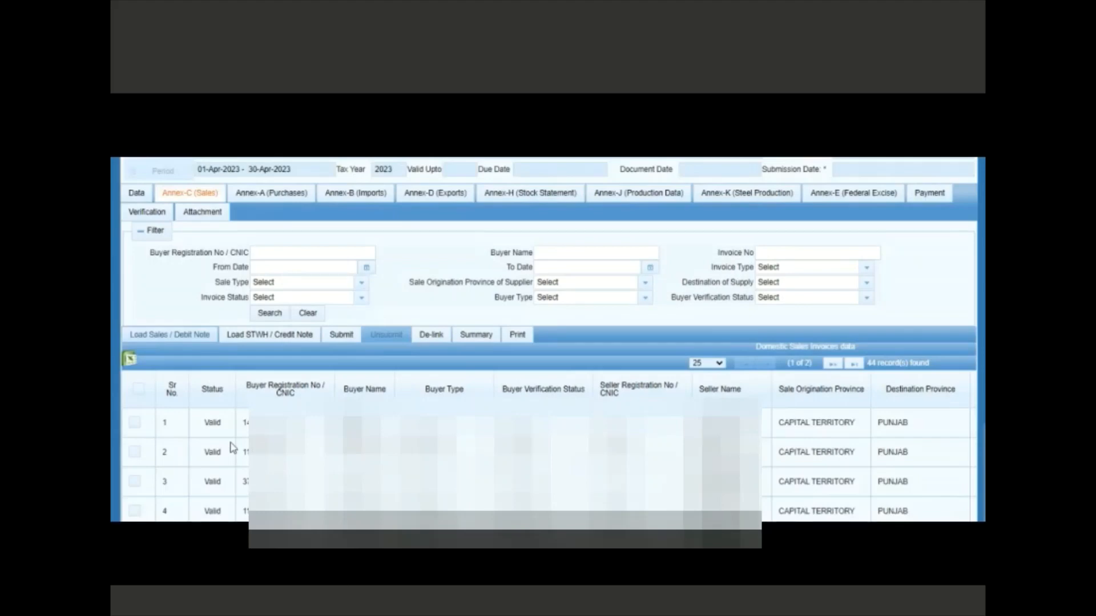
left_click(139, 196)
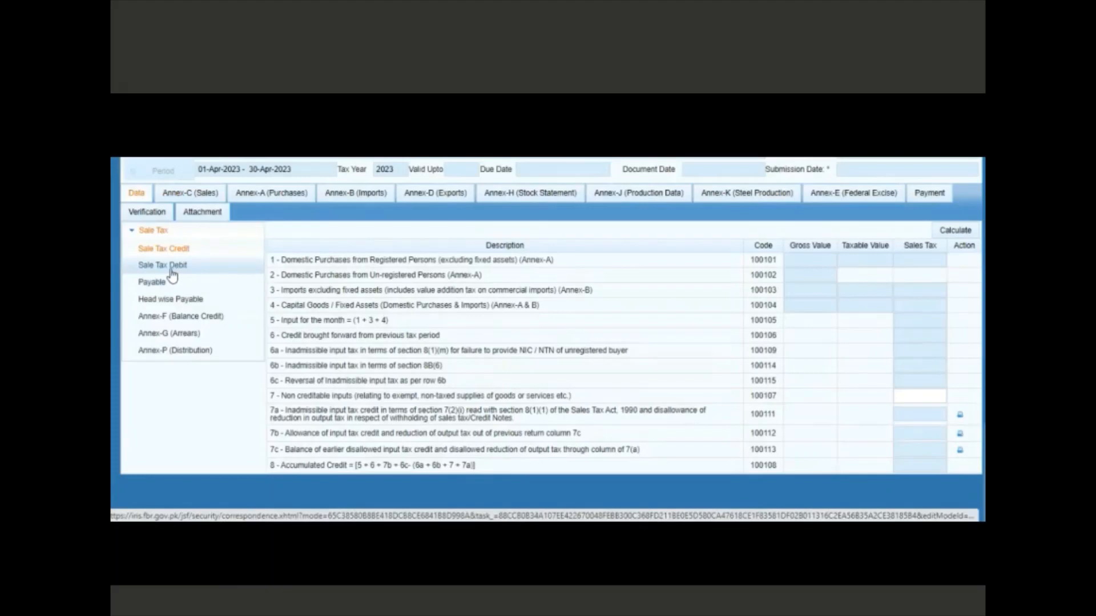
Calculate Sale Tax Debit, giving 257,652 output tax on 1,431,408, then reopen Annex-C
left_click(171, 272)
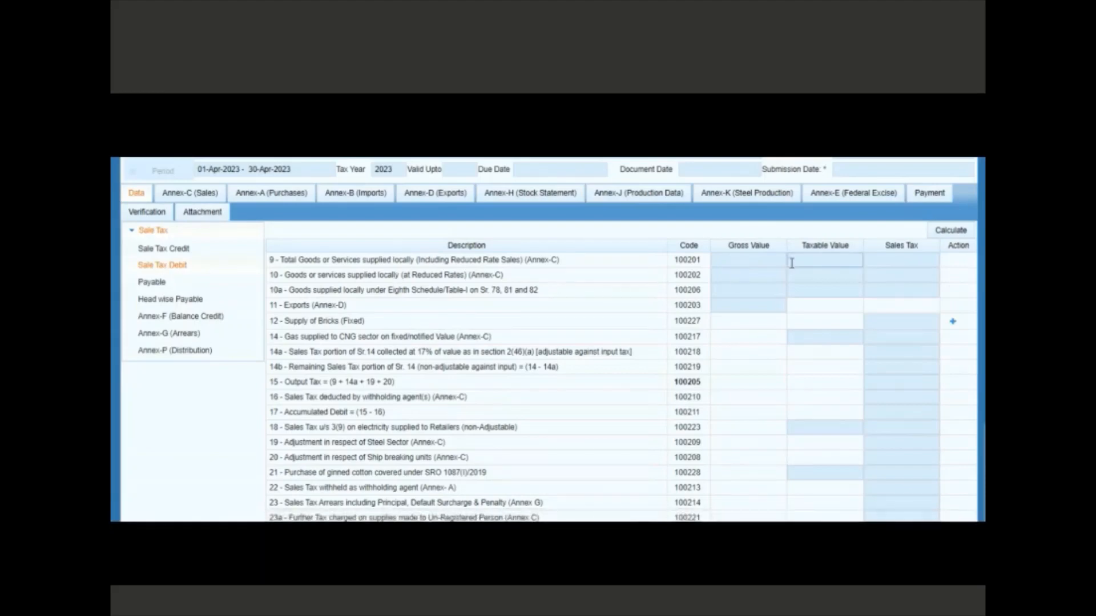
left_click(951, 230)
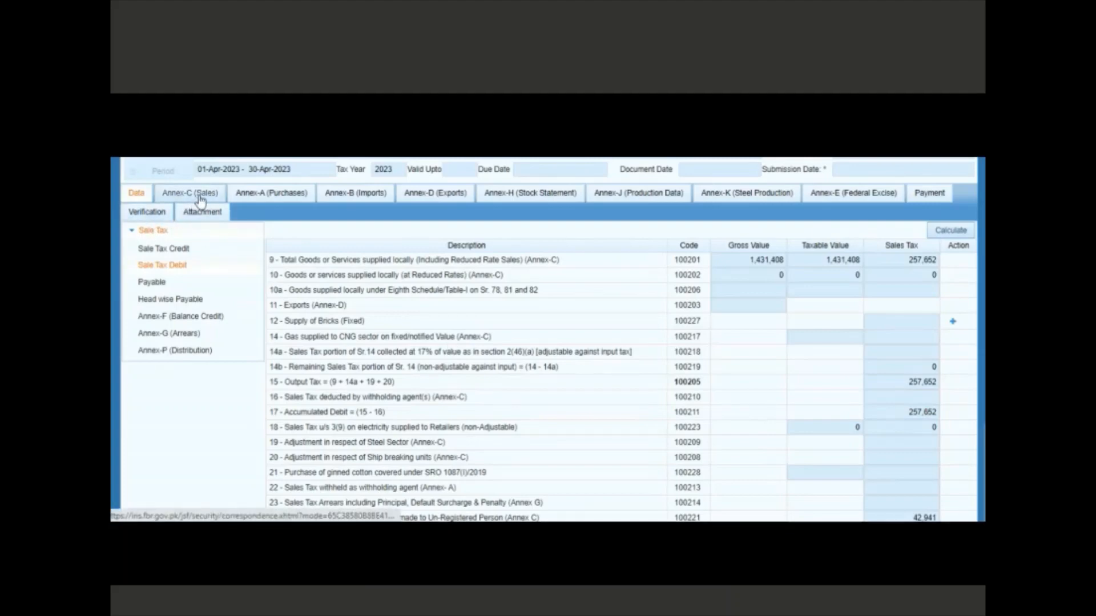
left_click(916, 384)
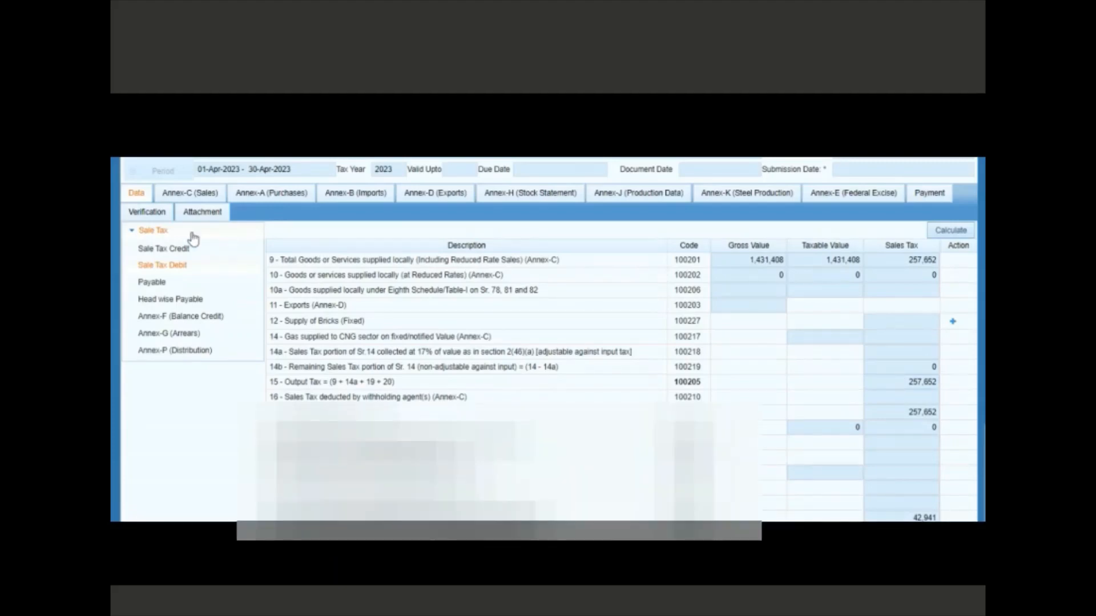
left_click(194, 197)
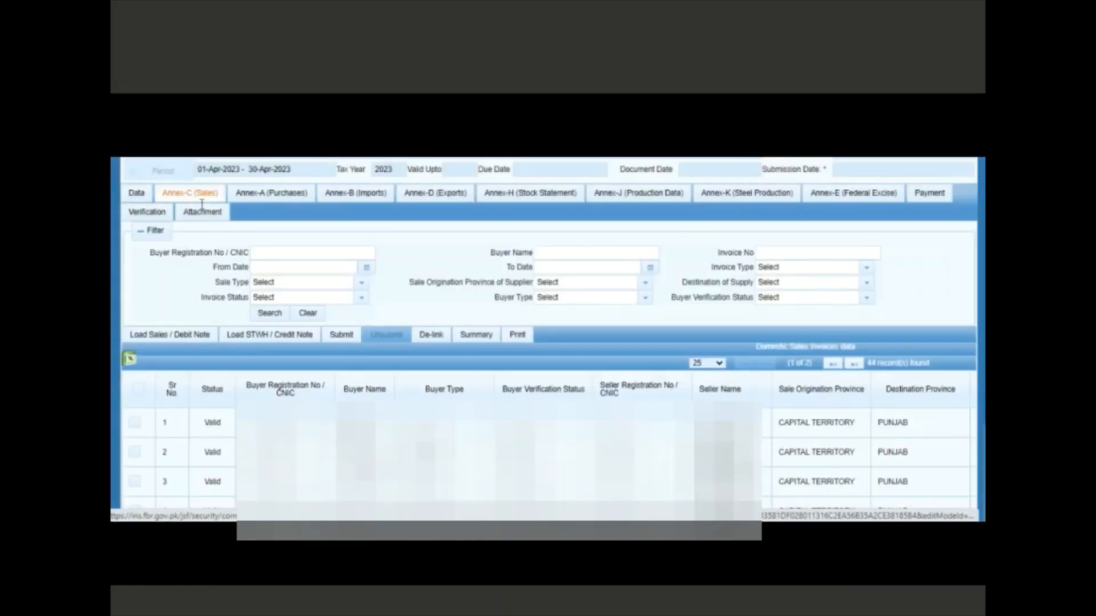
left_click(342, 336)
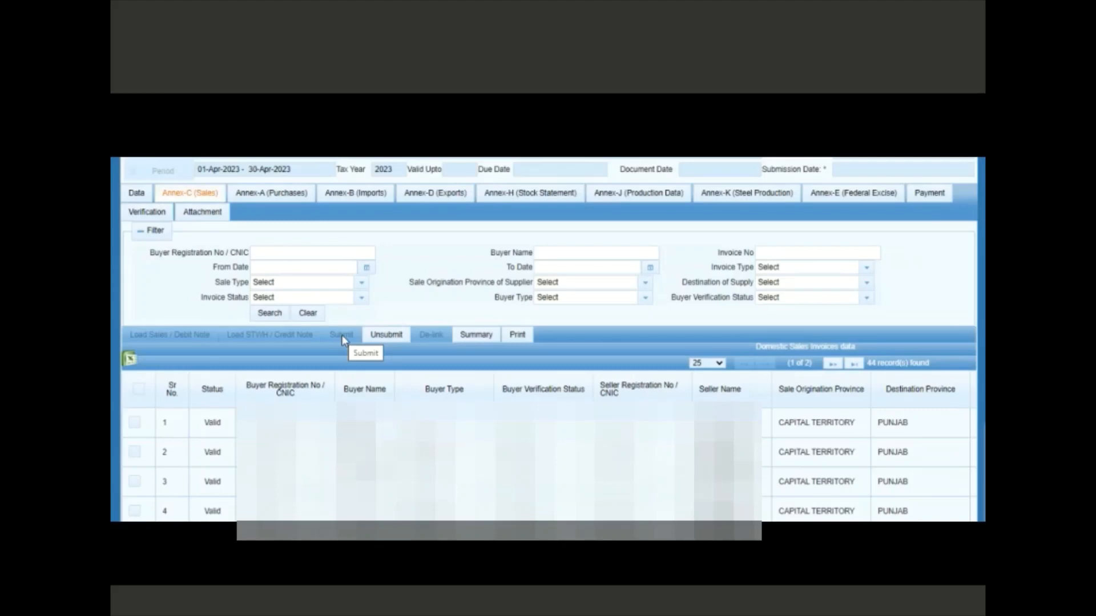
left_click(388, 342)
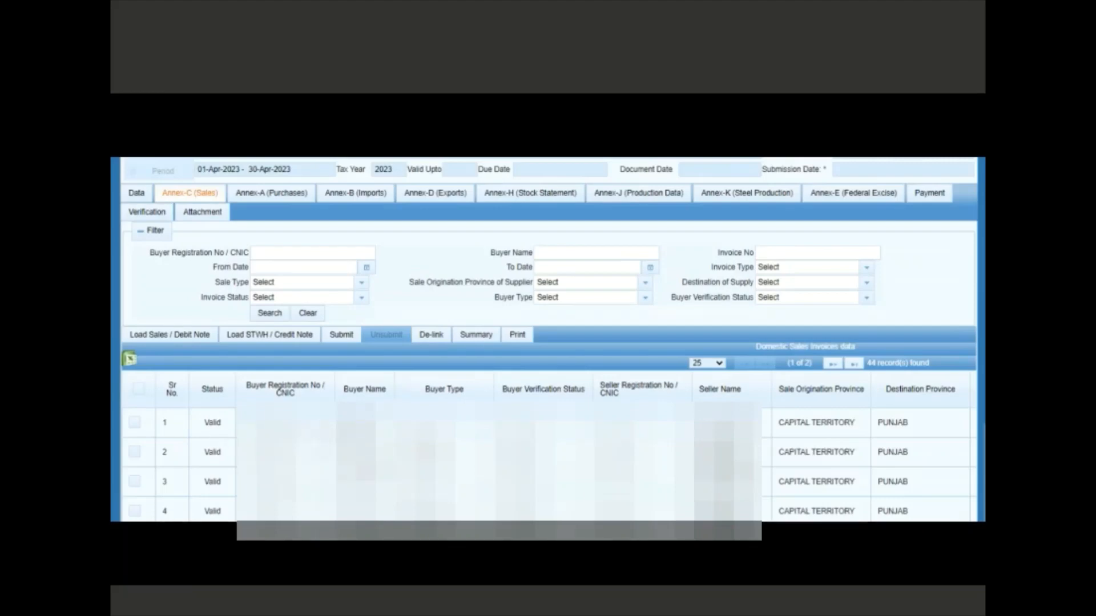
De-link sales invoice 1 from Annex-C, then close the April 2023 return without saving
left_click(135, 425)
left_click(437, 335)
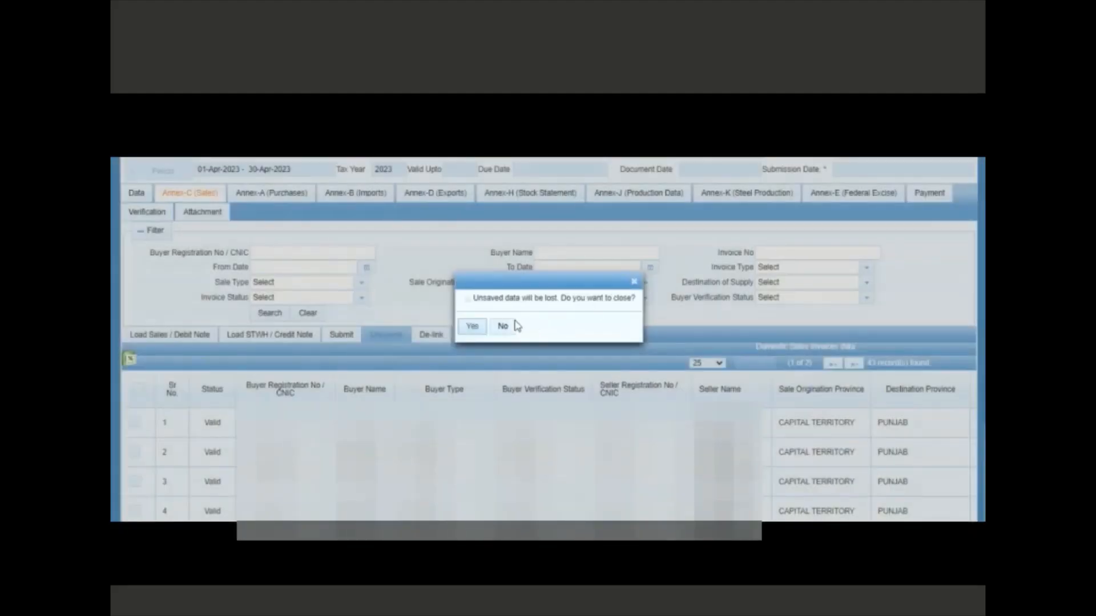
left_click(478, 329)
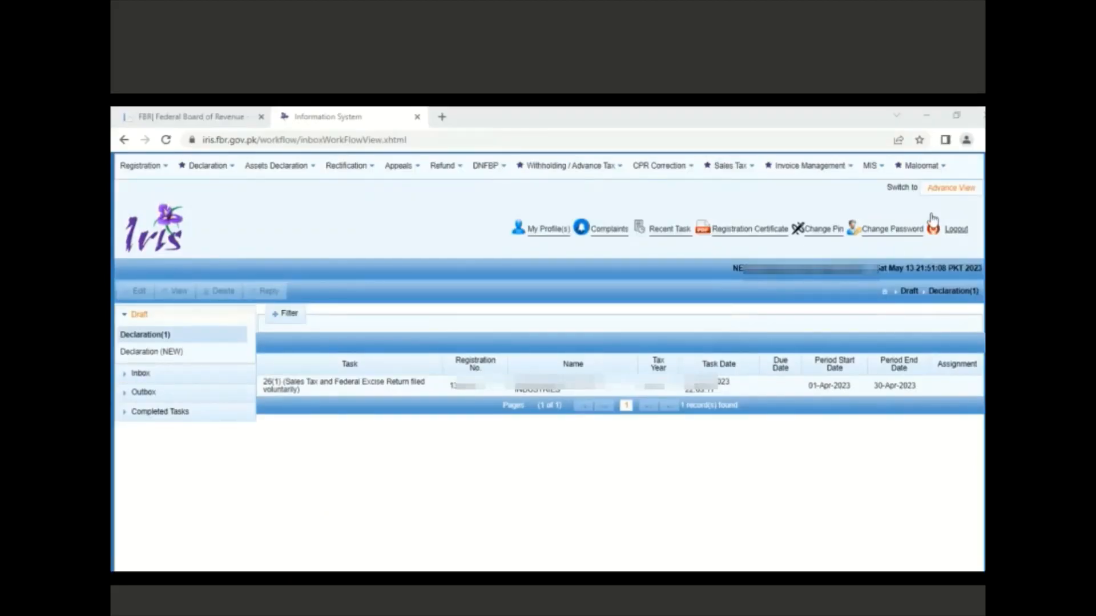
left_click(831, 171)
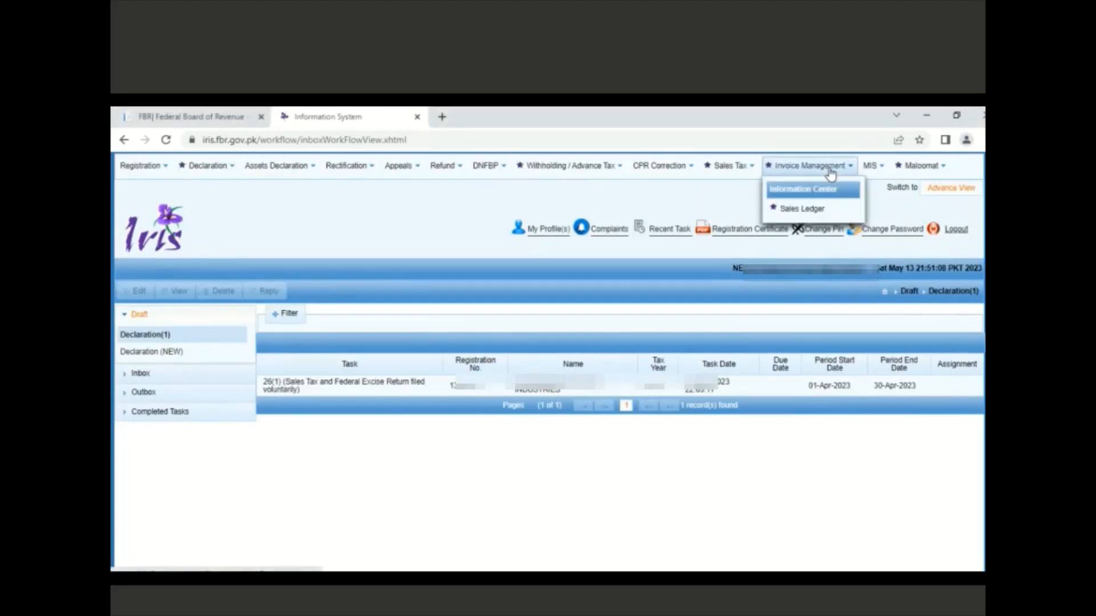
left_click(809, 210)
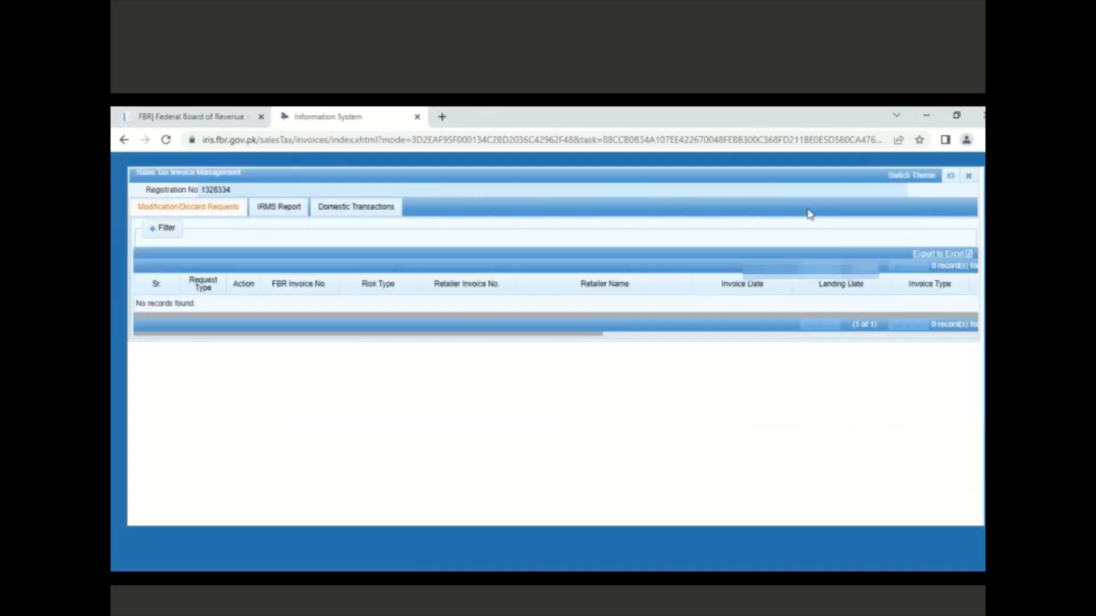
left_click(368, 212)
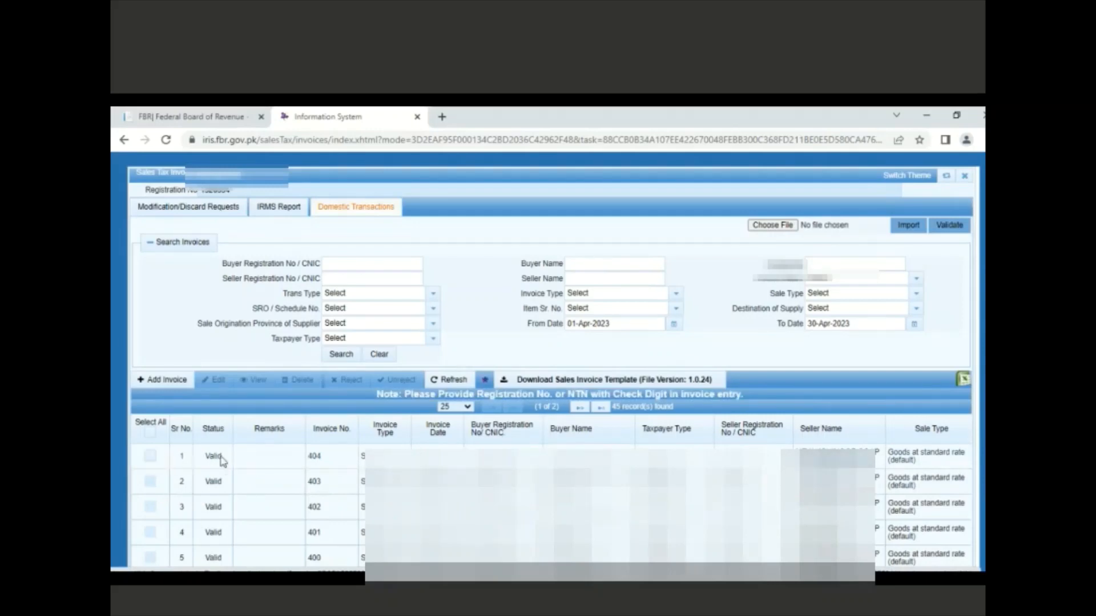
left_click(157, 458)
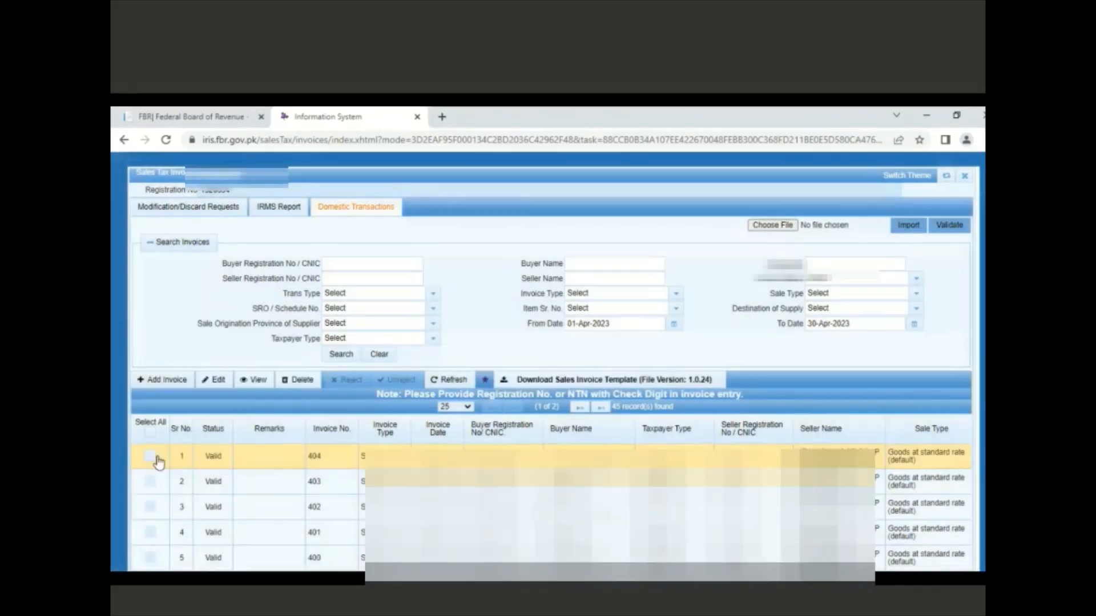
left_click(151, 457)
left_click(151, 457)
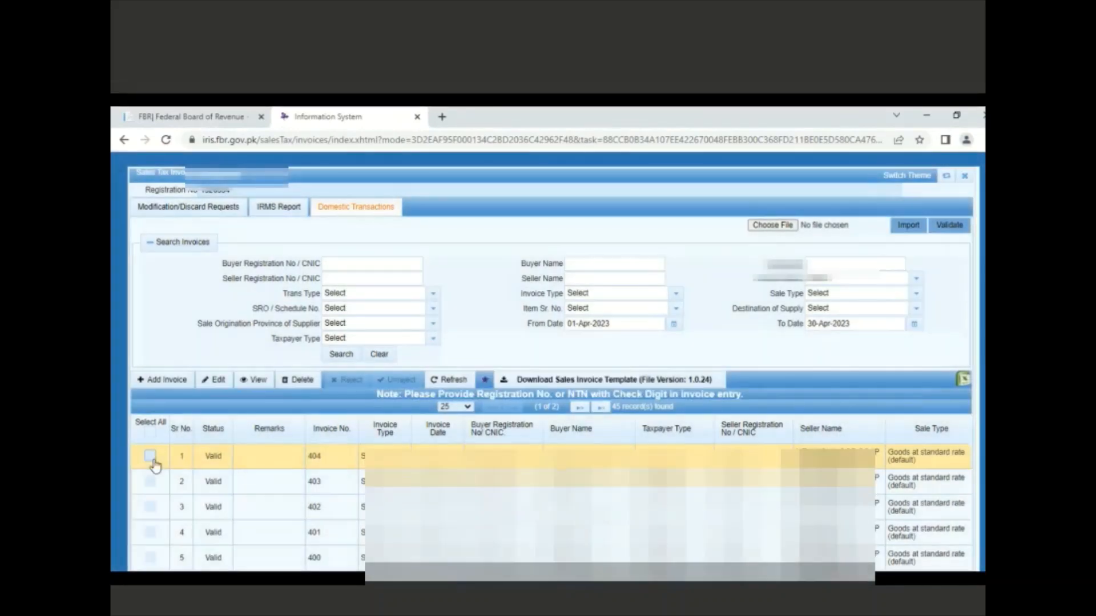
left_click(217, 384)
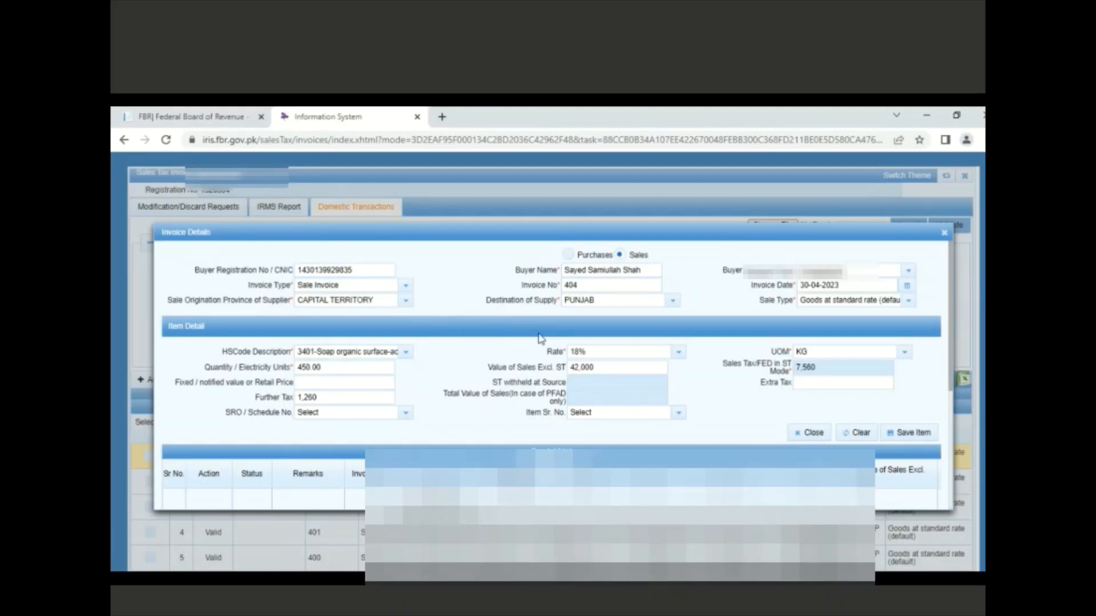
left_click(944, 233)
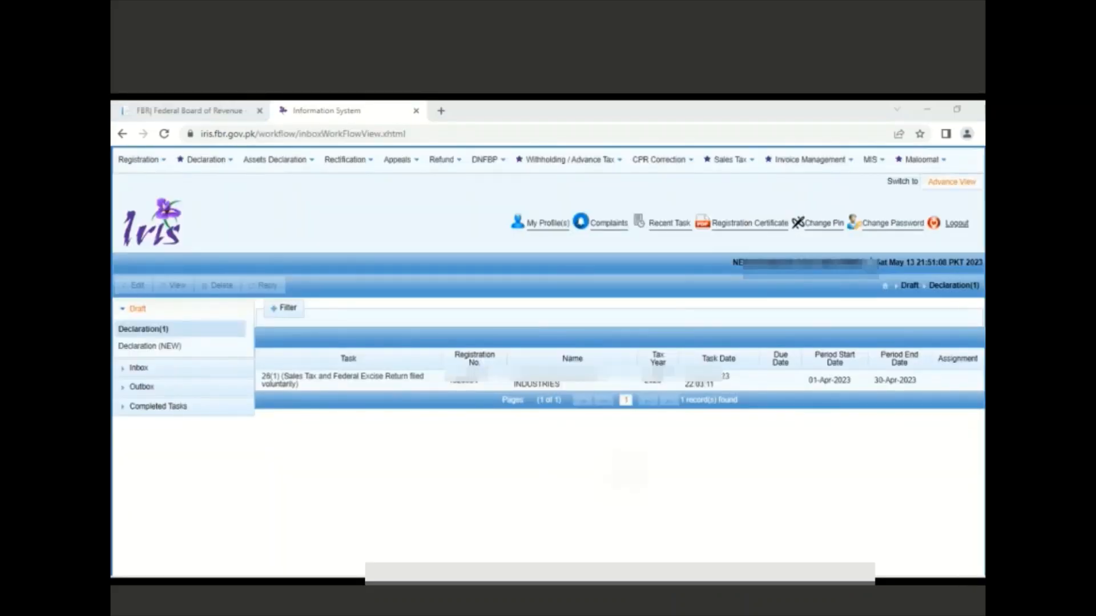
Reopen the April 2023 draft return for editing and go to its Annex-C sales list
left_click(297, 385)
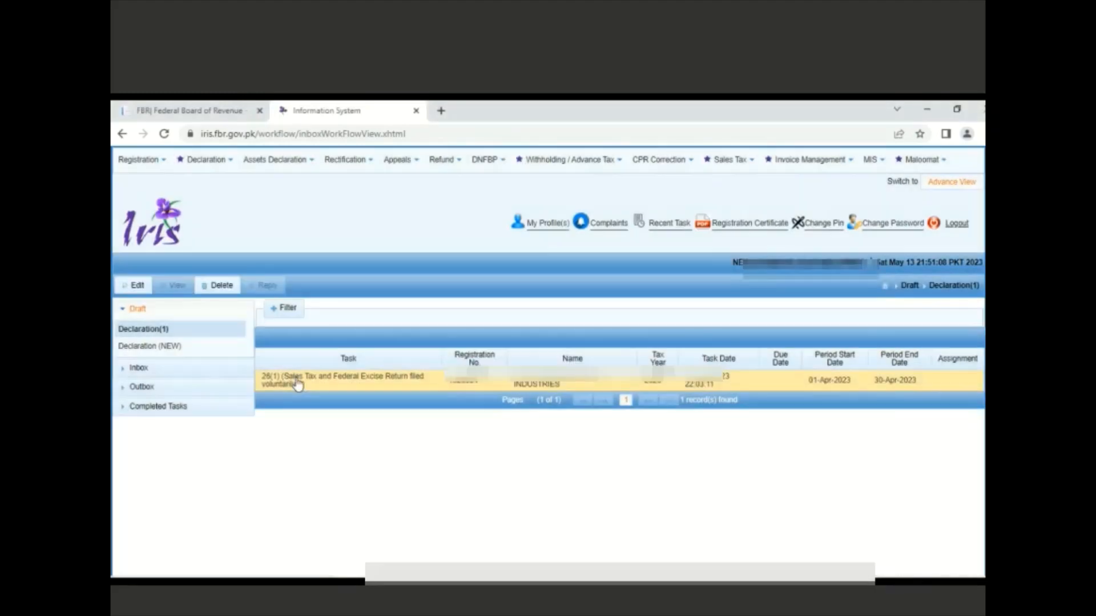
left_click(135, 287)
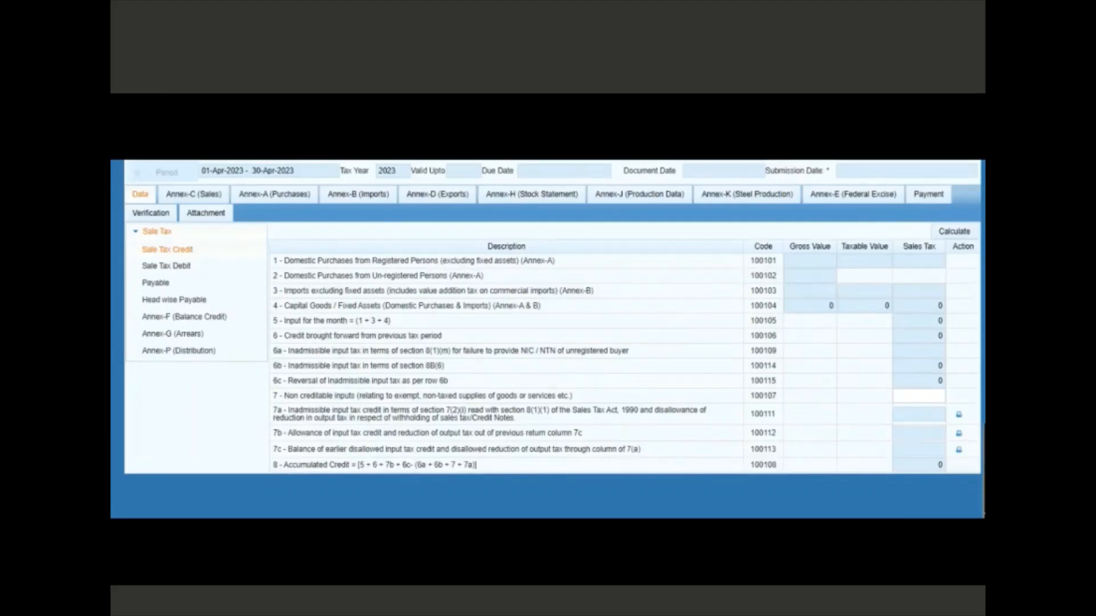
left_click(192, 199)
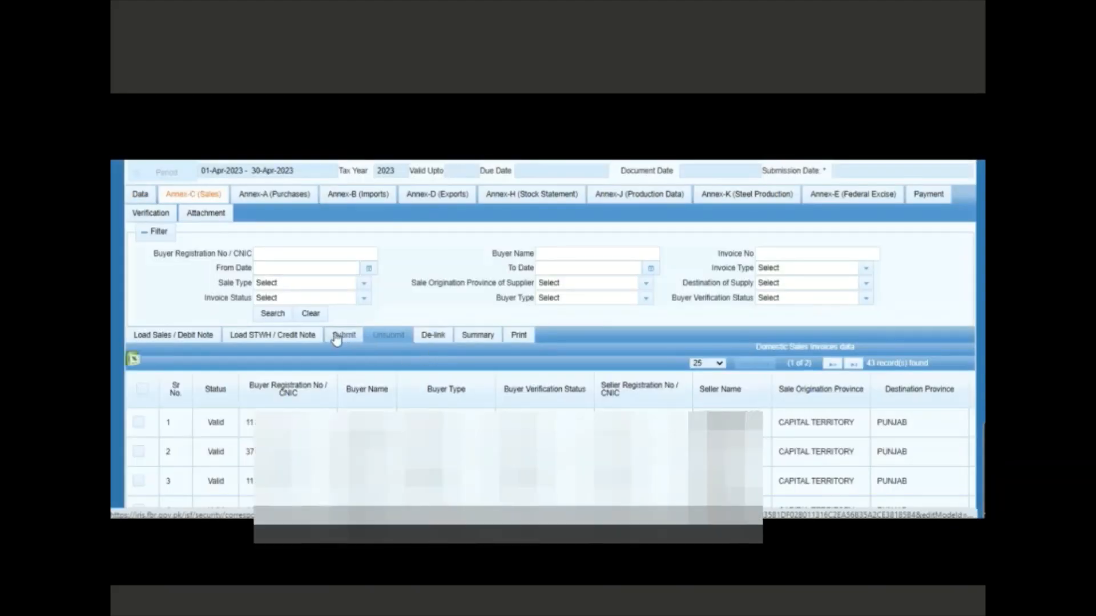
Reload Annex-C to 44 sales invoices, submit it, and view the Annex-A purchases list
left_click(167, 339)
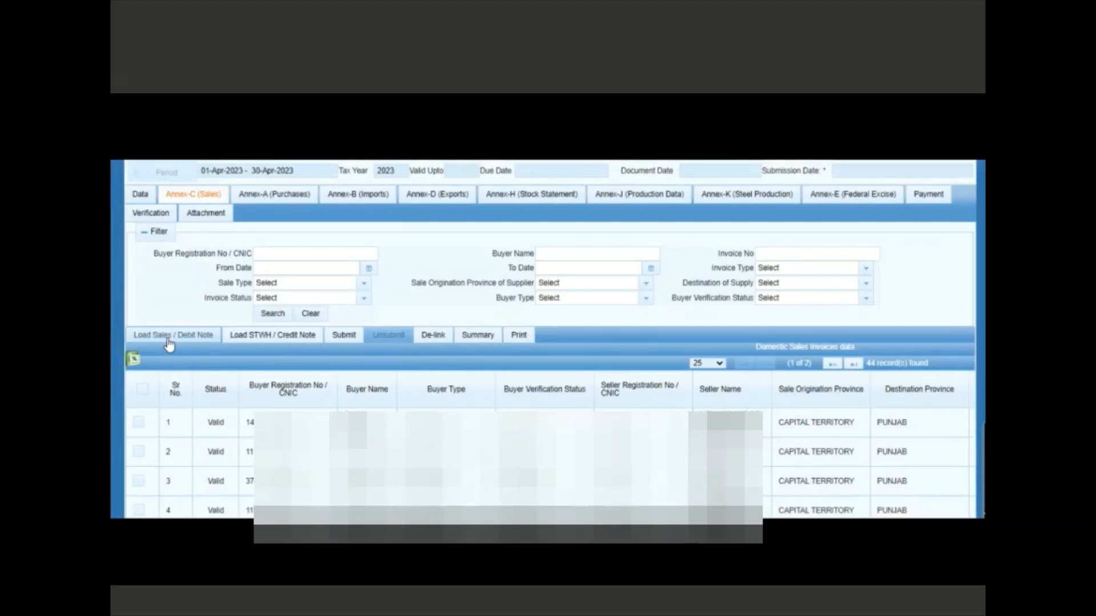
left_click(168, 340)
left_click(348, 338)
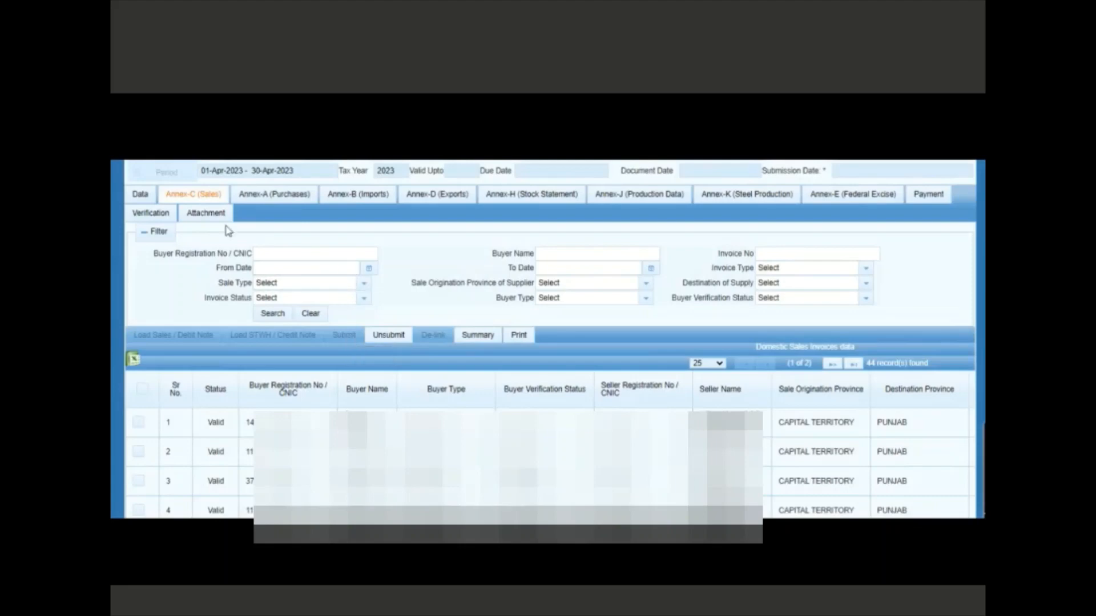
left_click(259, 197)
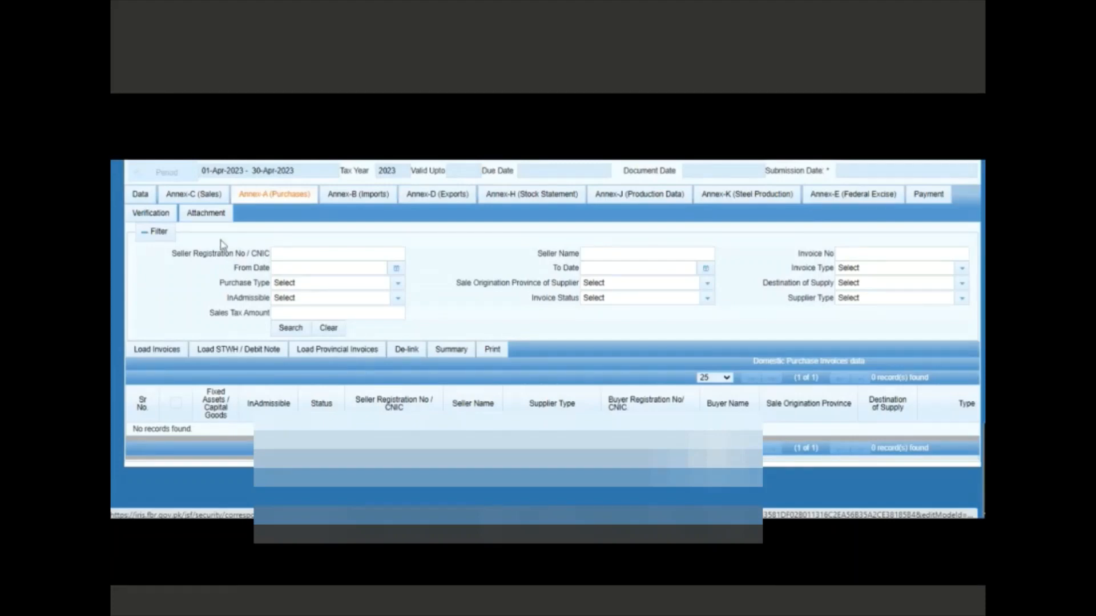
Search for purchase invoices available to load into Annex-A
left_click(158, 351)
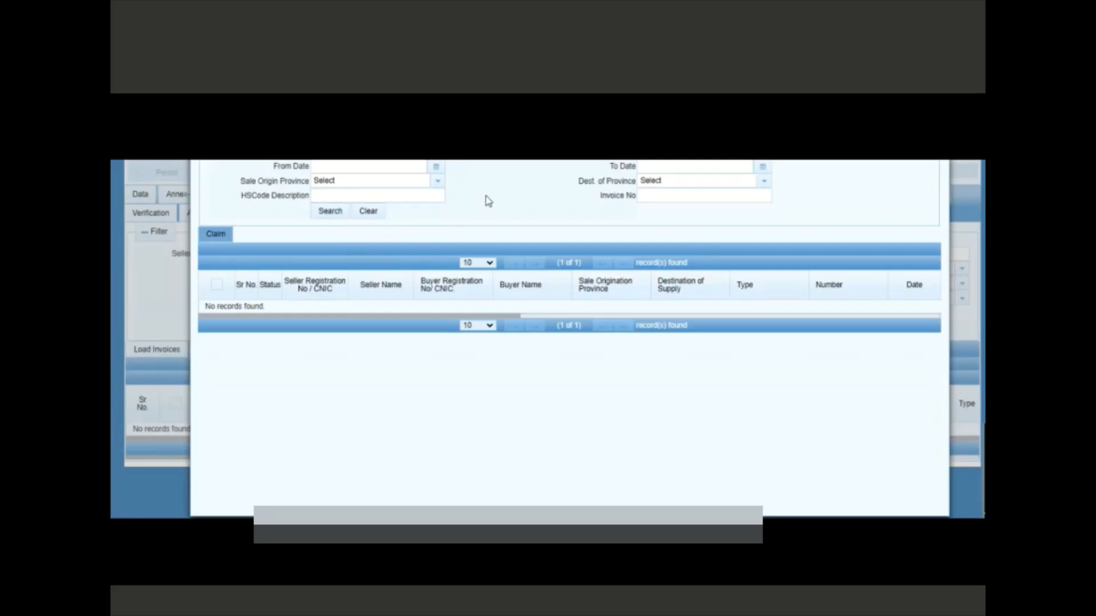
left_click_drag(484, 203, 376, 236)
left_click(330, 219)
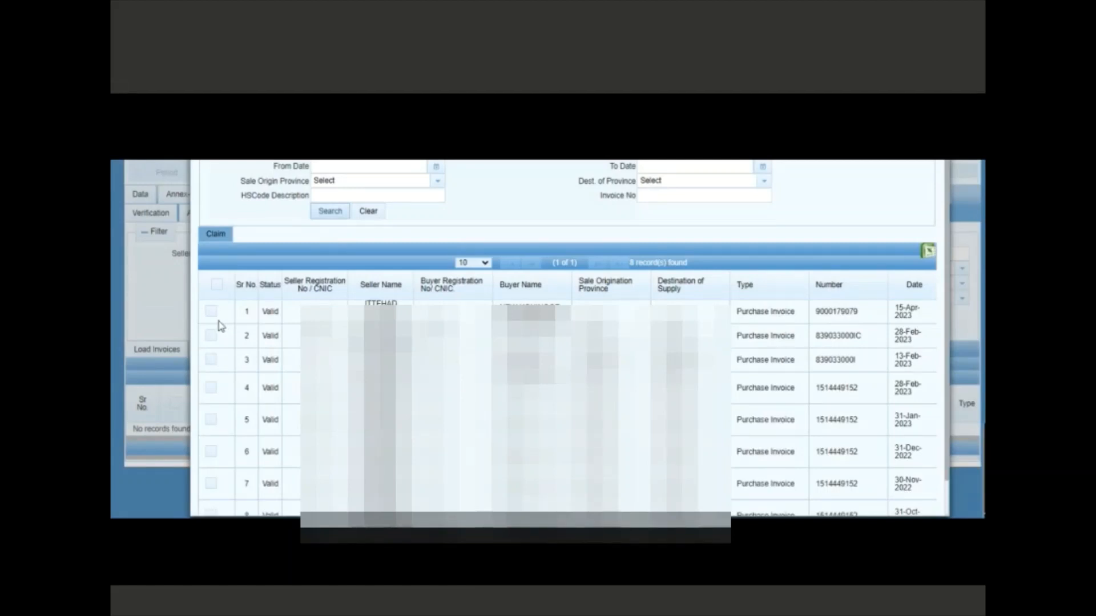
Claim the 15-Apr, 28-Feb and 13-Feb-2023 purchase invoices and review the 3 claimed records
left_click(214, 317)
left_click(211, 338)
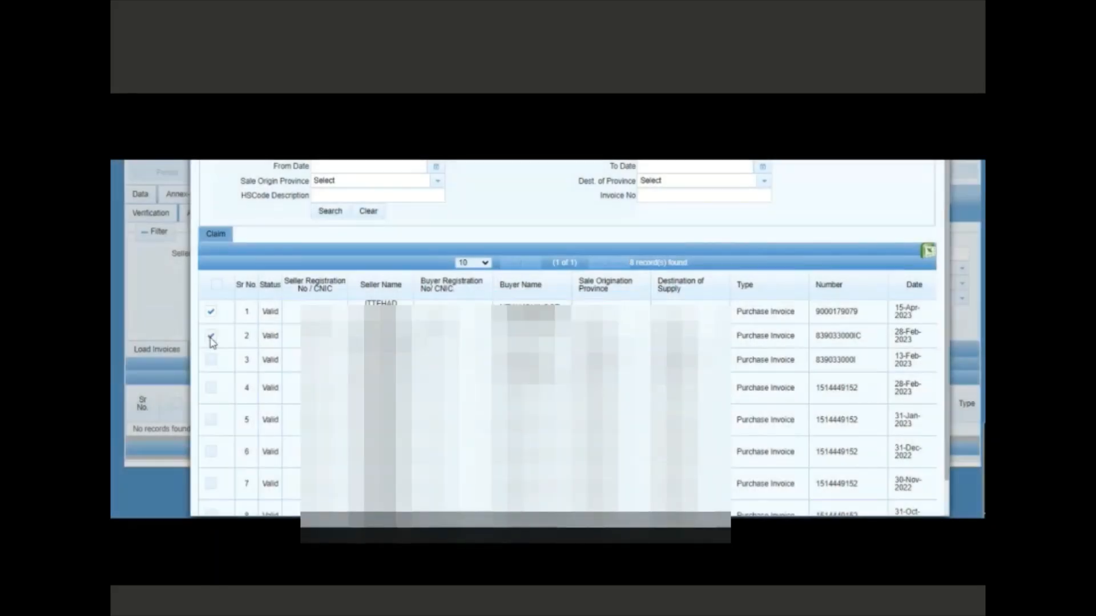
left_click(211, 361)
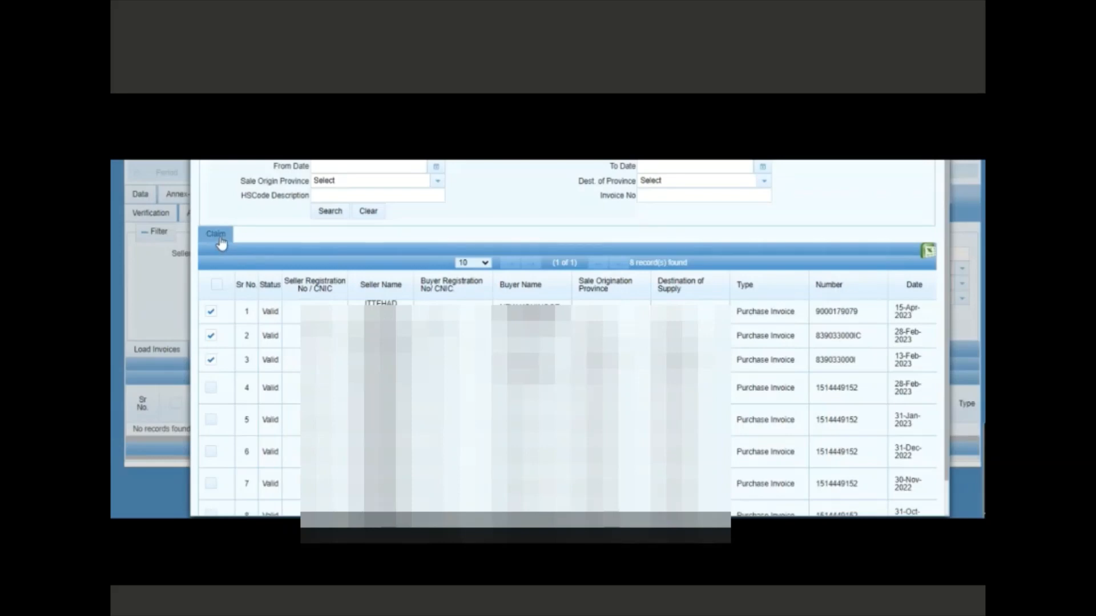
left_click(217, 235)
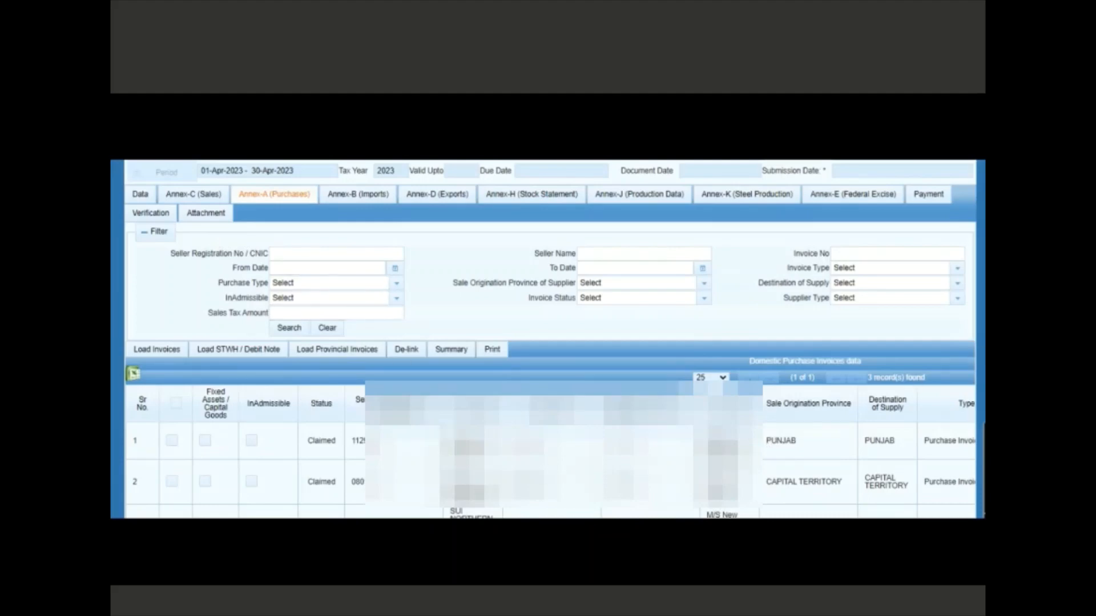
scroll(551, 339, "down", 2)
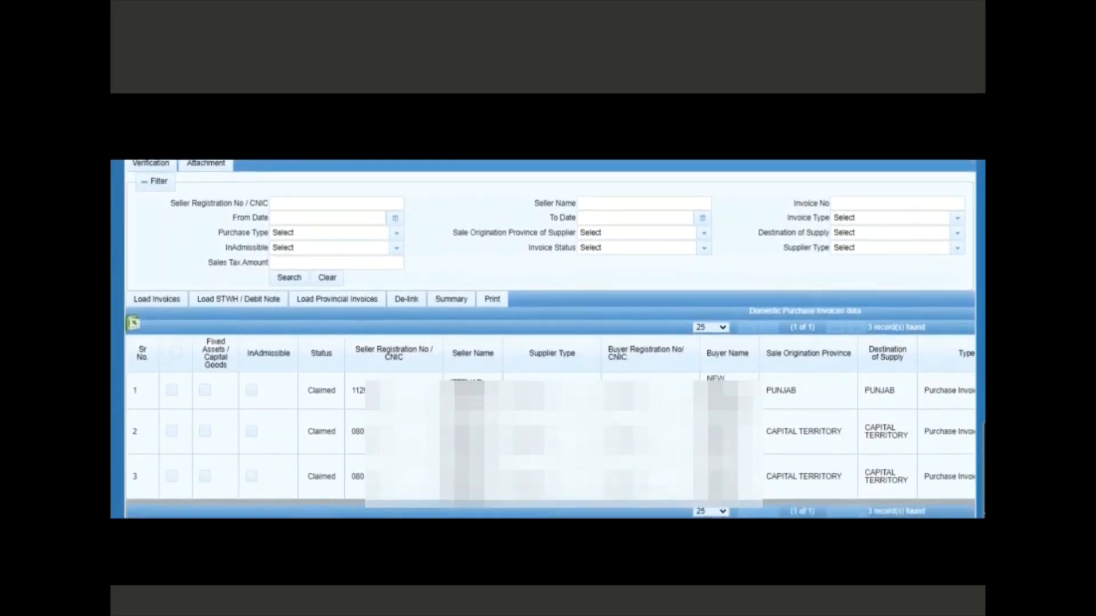
scroll(551, 339, "up", 1)
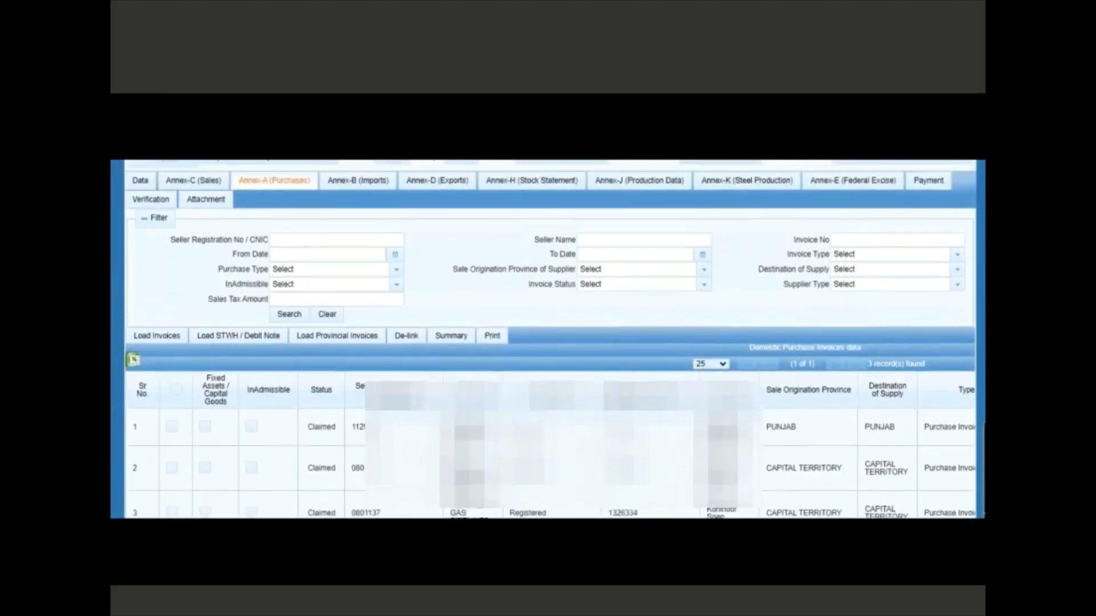
scroll(551, 340, "up", 1)
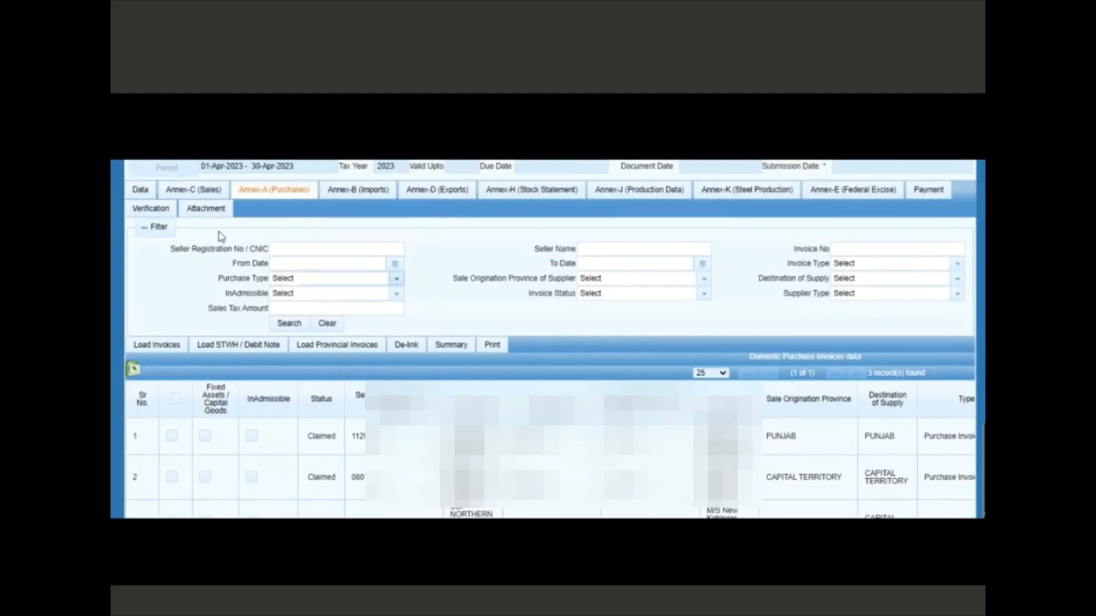
Recalculate Sale Tax Credit to 669,150 purchases with 120,293 tax, then view Sale Tax Debit
left_click(140, 191)
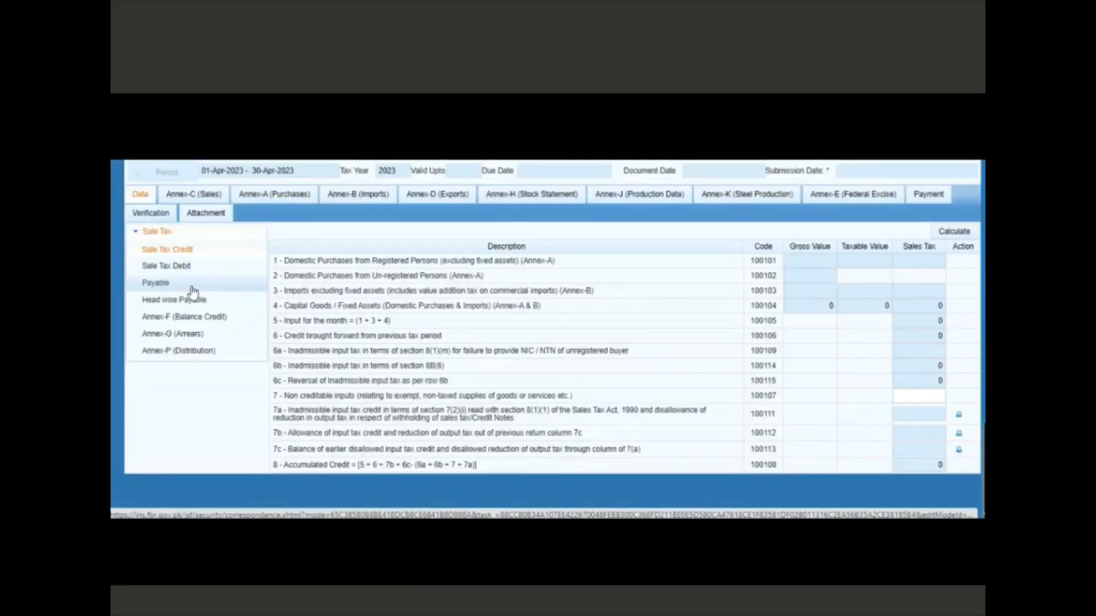
left_click(184, 251)
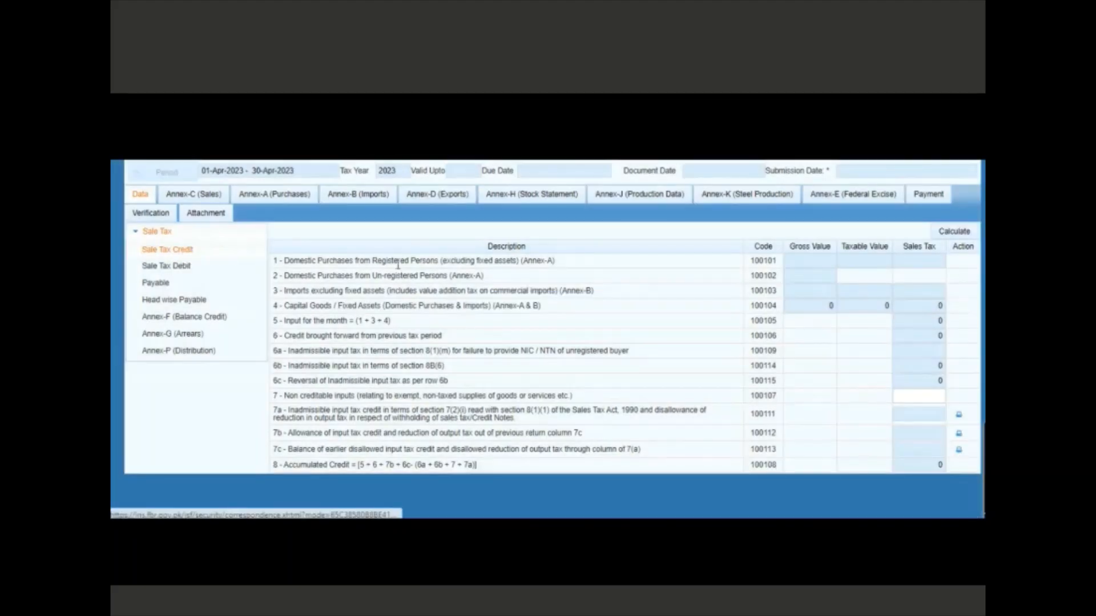
left_click(855, 293)
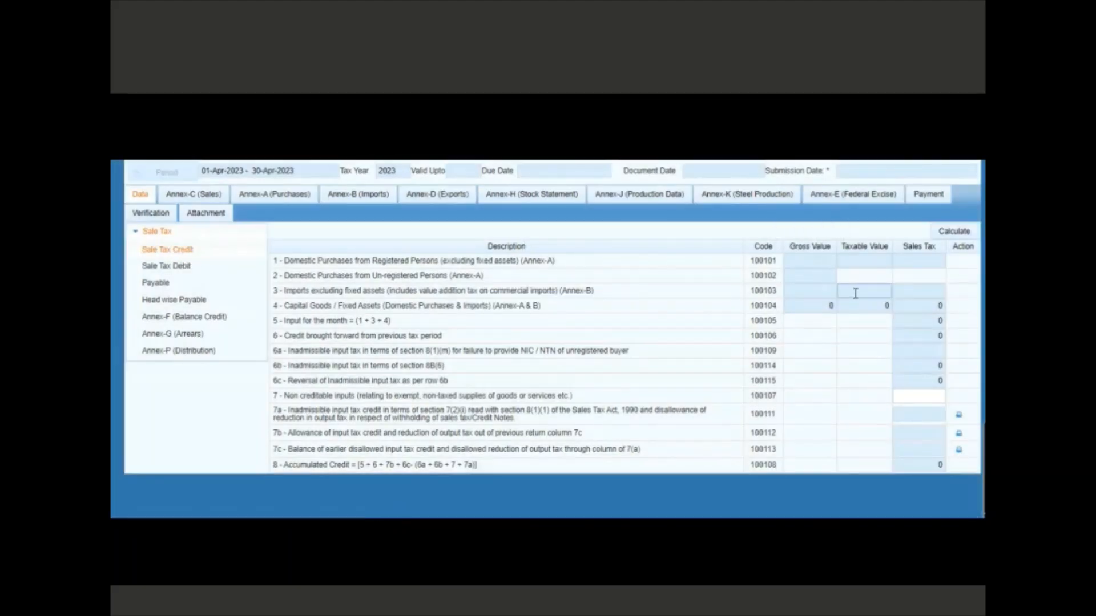
left_click(955, 233)
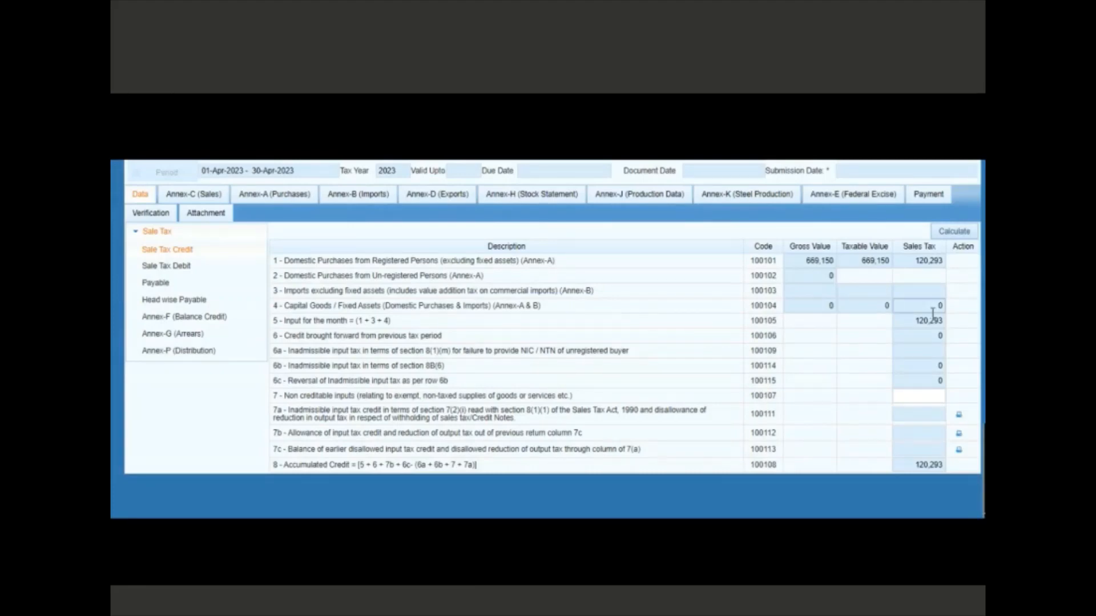
left_click(188, 270)
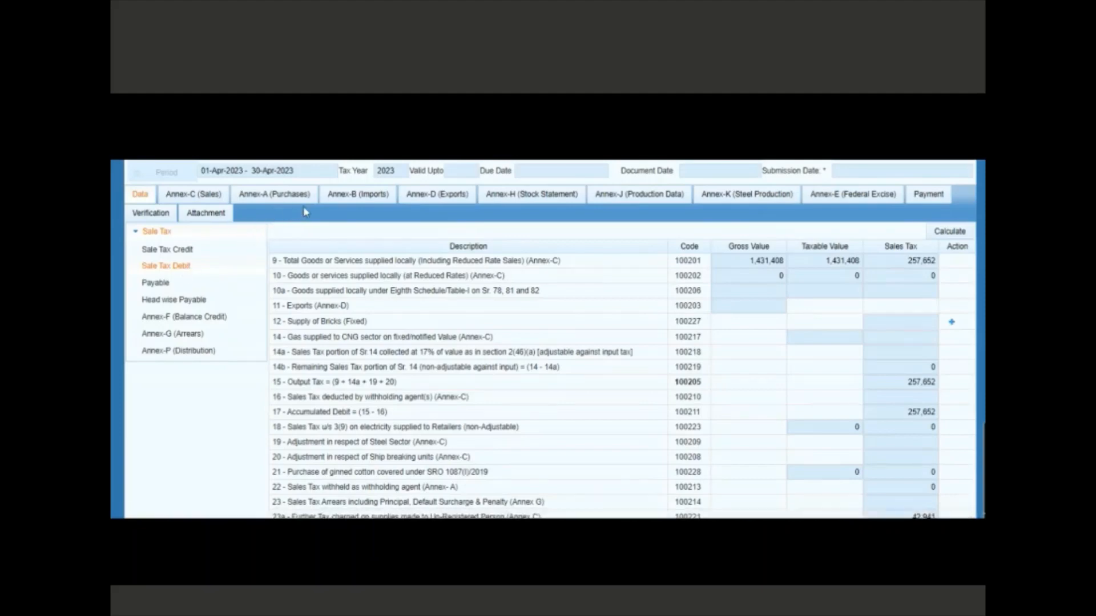
Review the 257,652 output tax, then go to Annex-B (Imports)
left_click(349, 197)
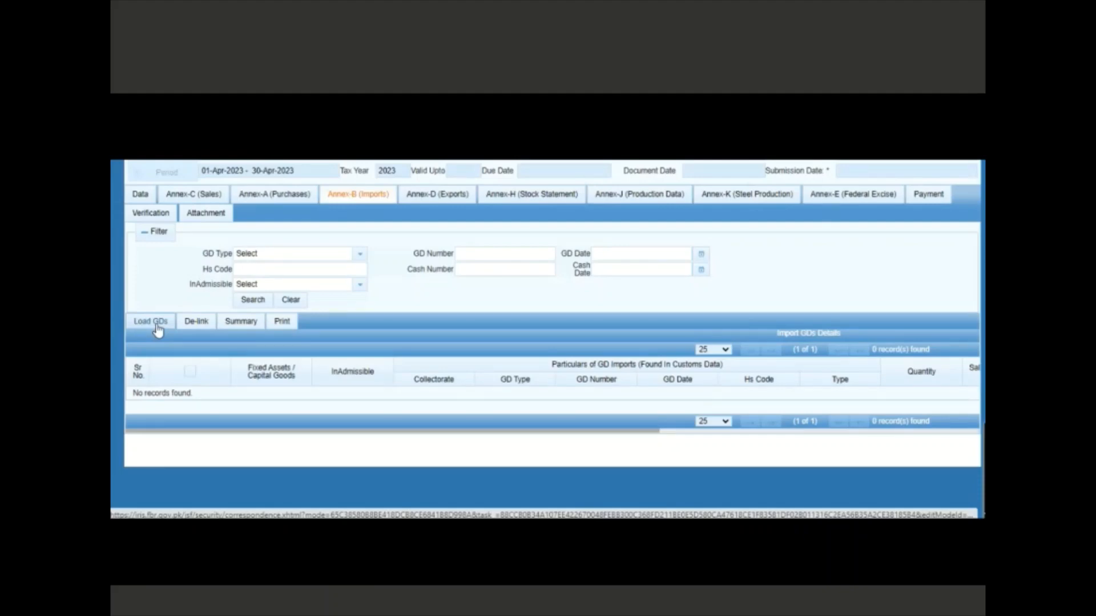
Search for import GDs for the period, find 0 records, then go to Annex-D (Exports)
left_click(157, 324)
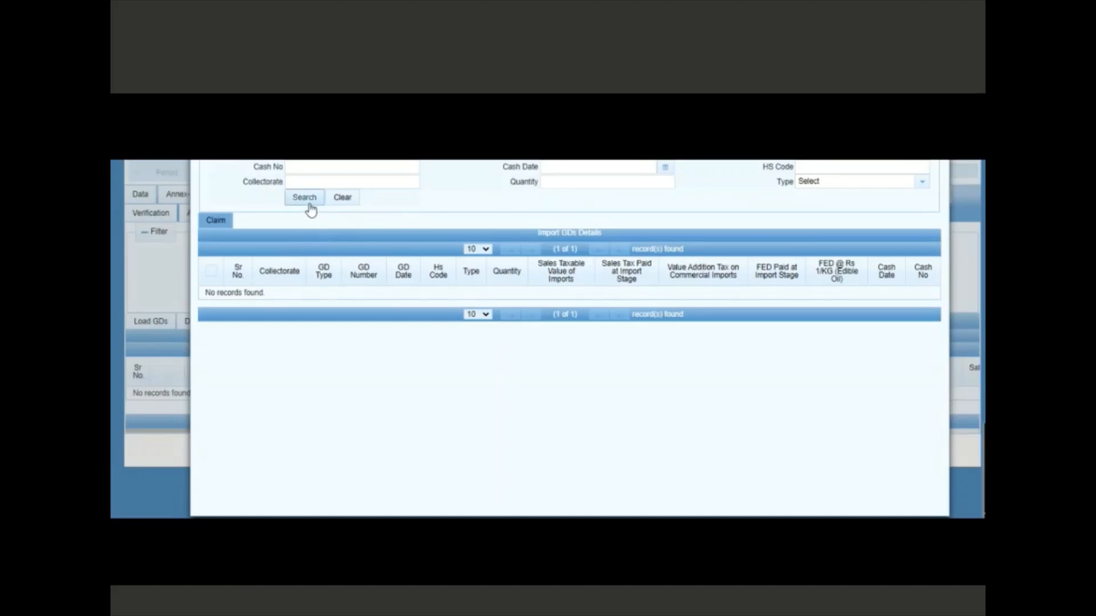
left_click(304, 197)
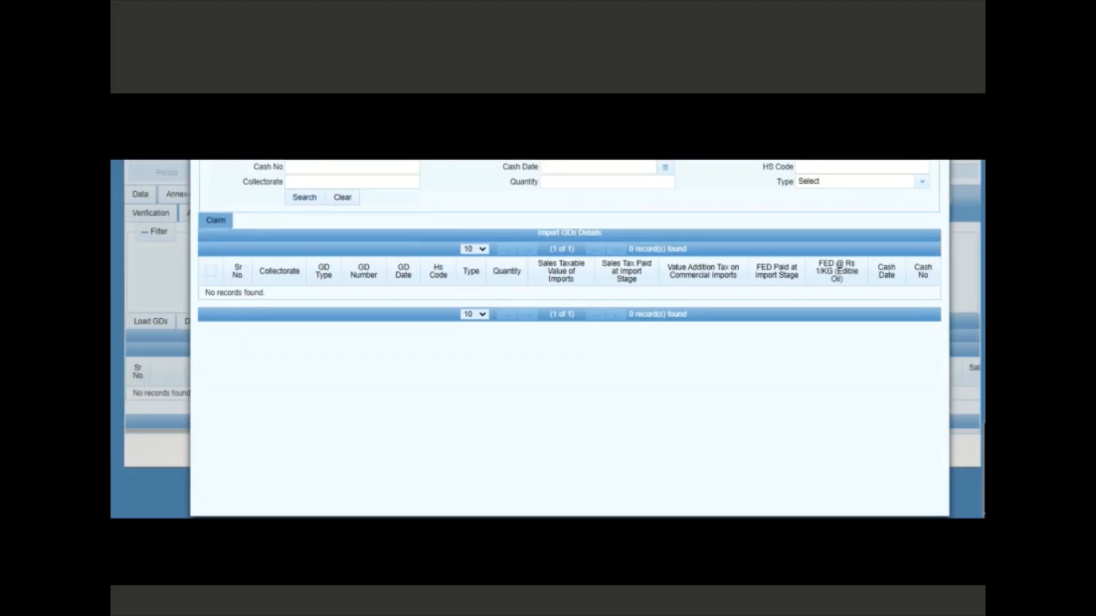
left_click(938, 114)
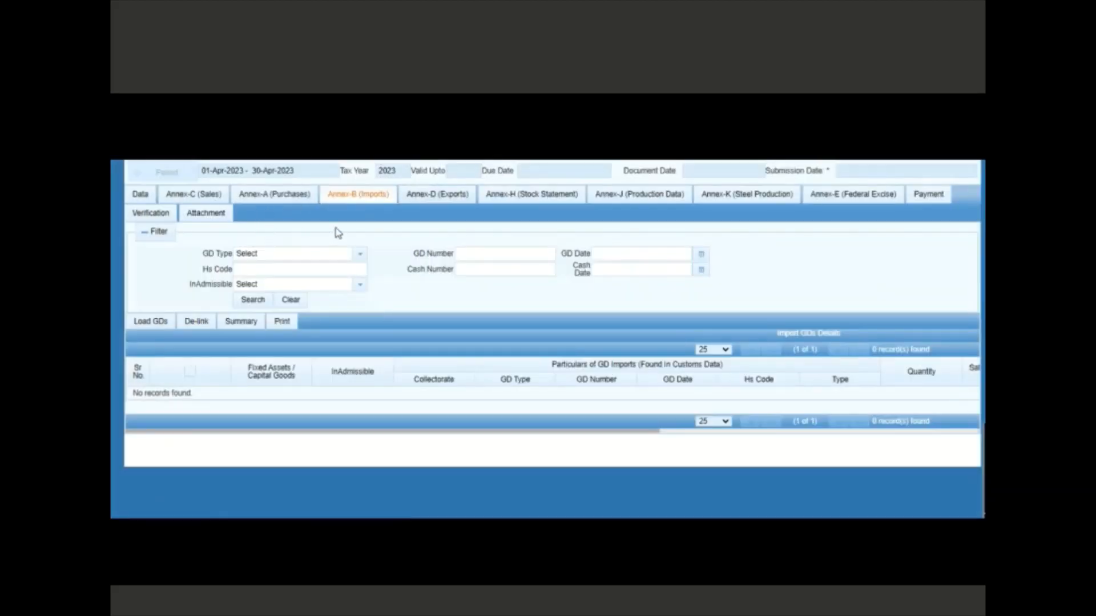
left_click(438, 200)
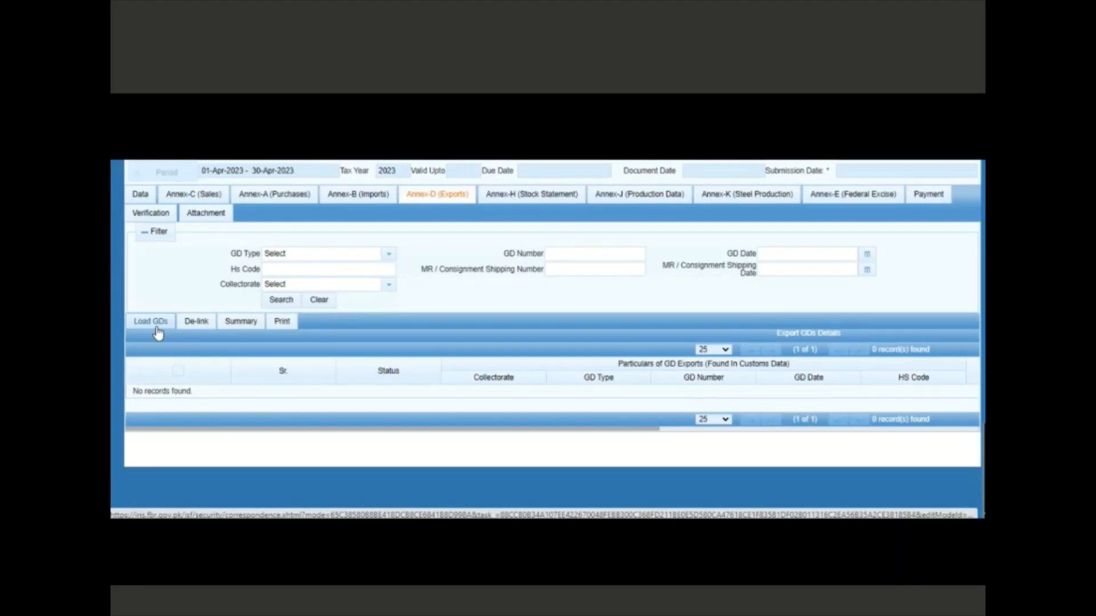
Confirm Annex-D has no export GDs and go to Annex-H (Stock Statement)
left_click(524, 196)
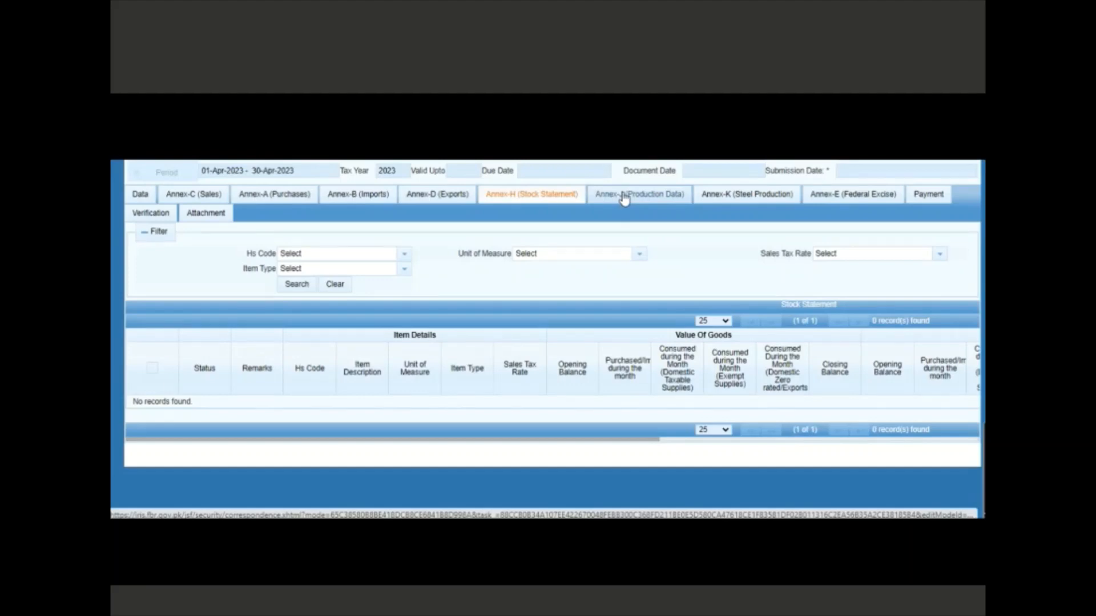
Switch the return to its Annex-J (Production Data) page
left_click(624, 196)
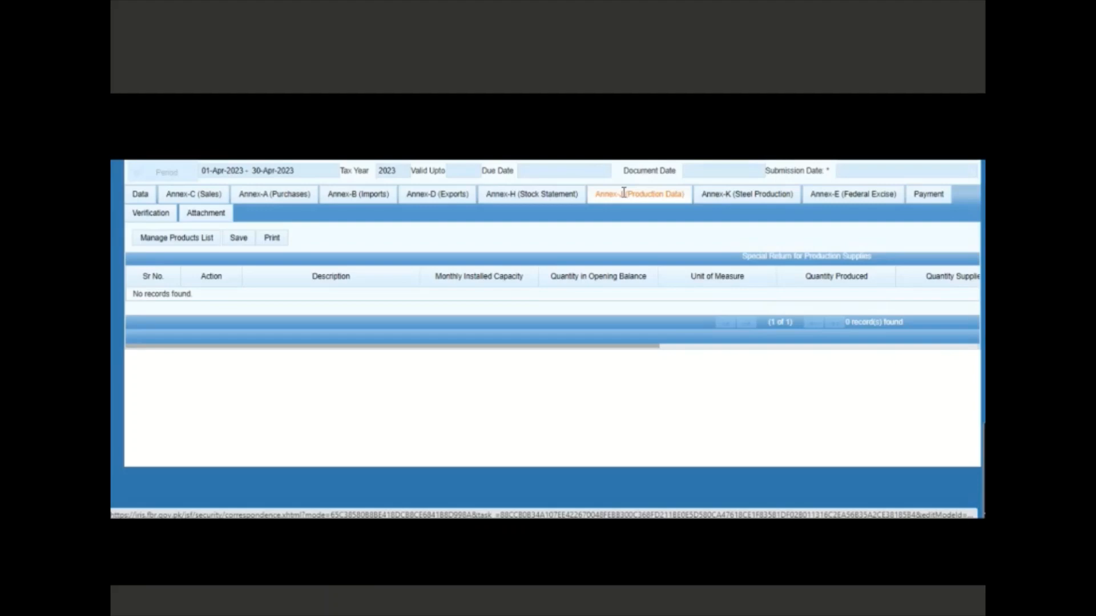
Select 9-Toilet soap in the Manage Products List, leaving 1-Sugar unticked
left_click(205, 244)
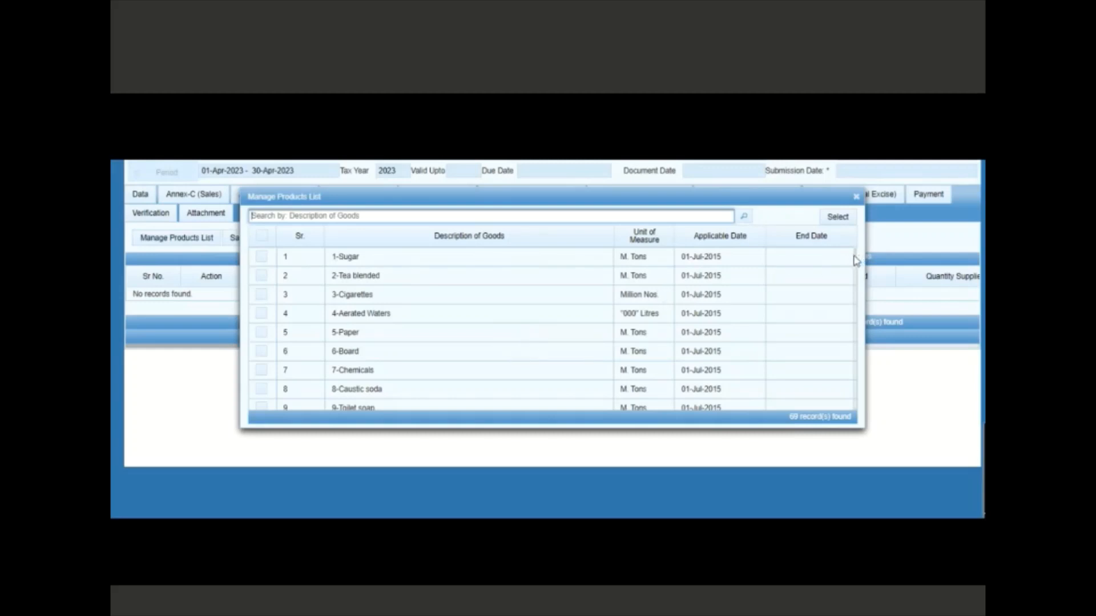
mouse_move(855, 260)
left_mouse_down()
mouse_move(853, 405)
mouse_move(856, 258)
left_mouse_up()
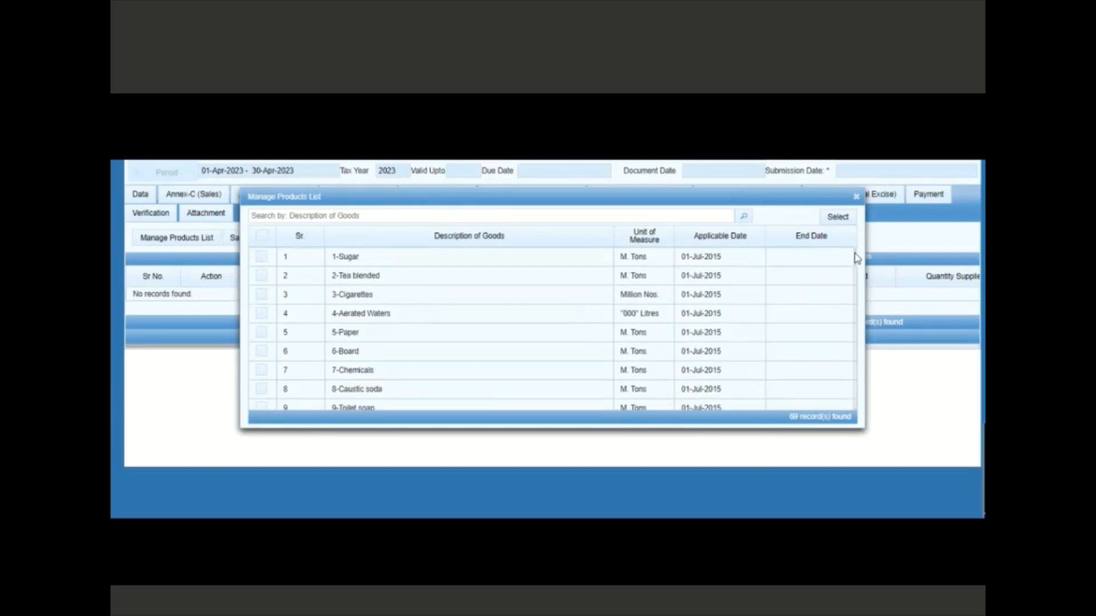
left_click(261, 258)
left_click(261, 260)
left_click(262, 407)
left_click(844, 219)
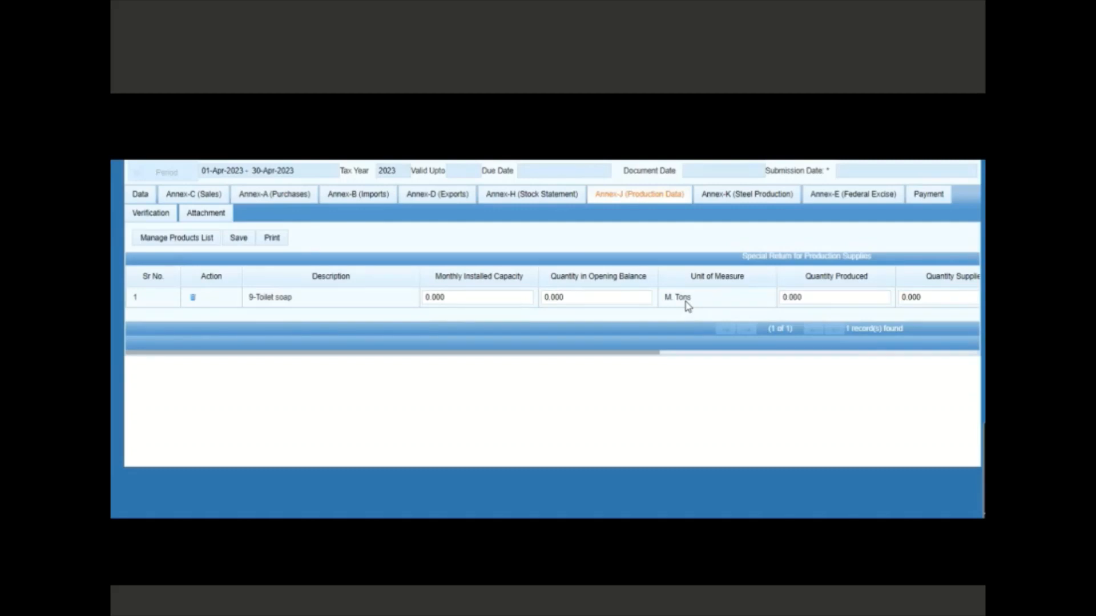
left_click(822, 296)
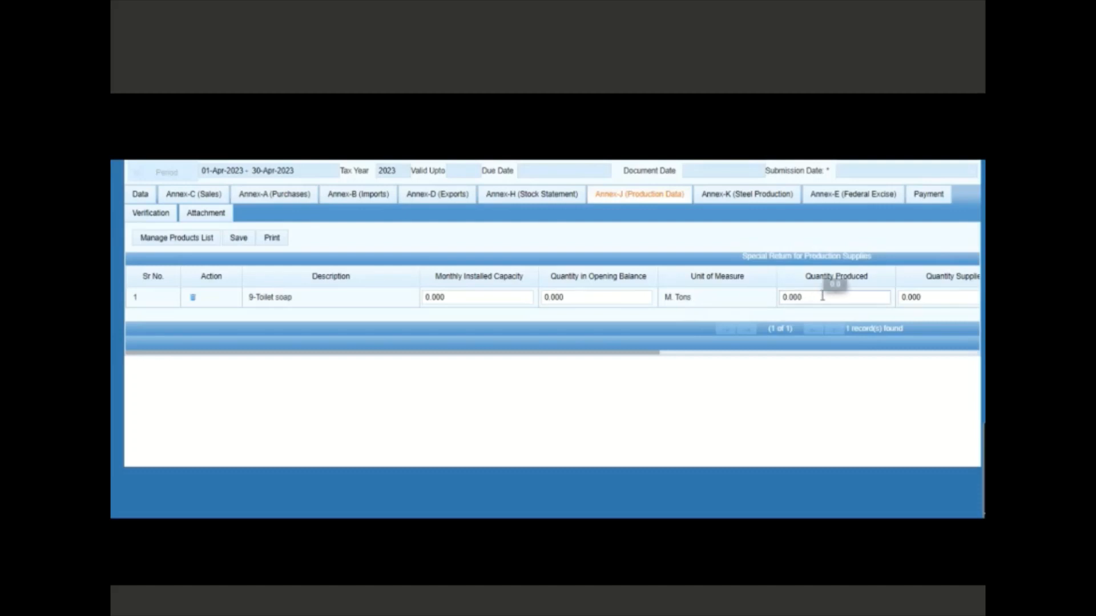
left_click(773, 354)
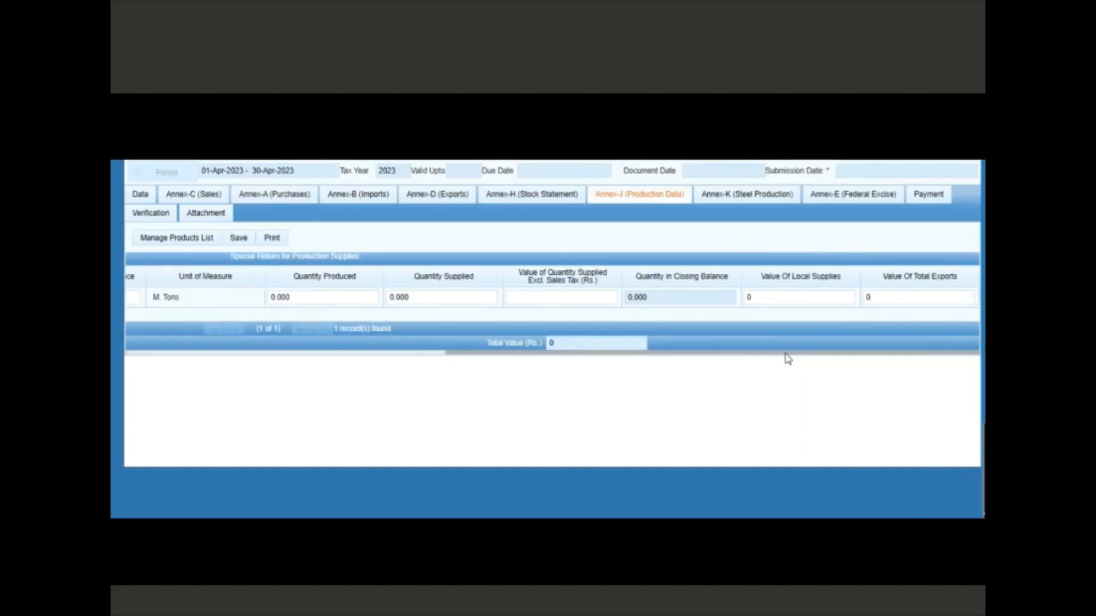
left_click_drag(614, 353, 466, 354)
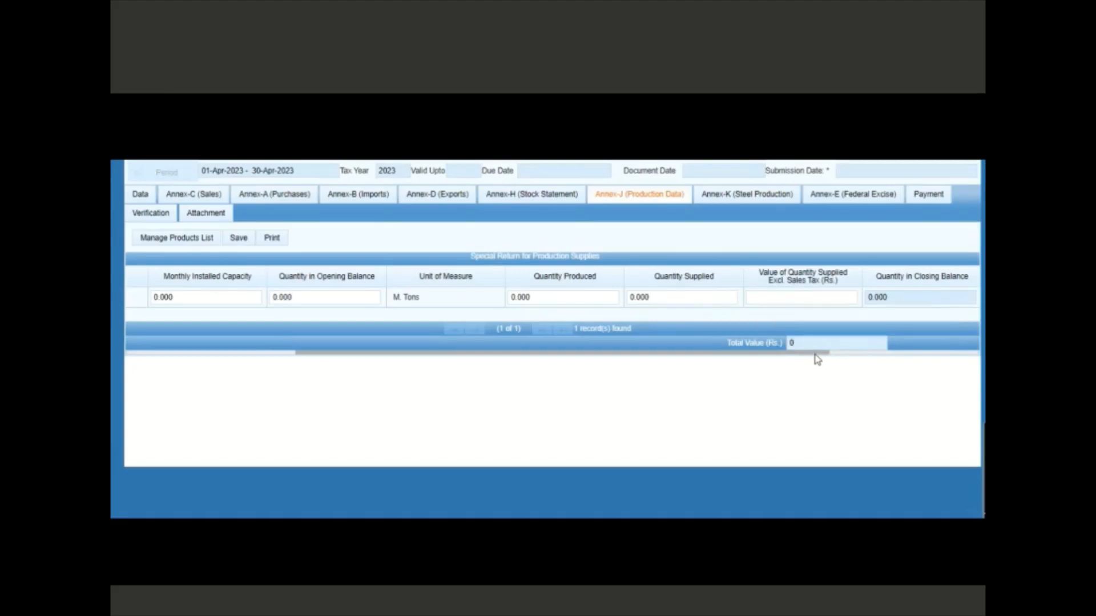
left_click_drag(817, 359, 962, 355)
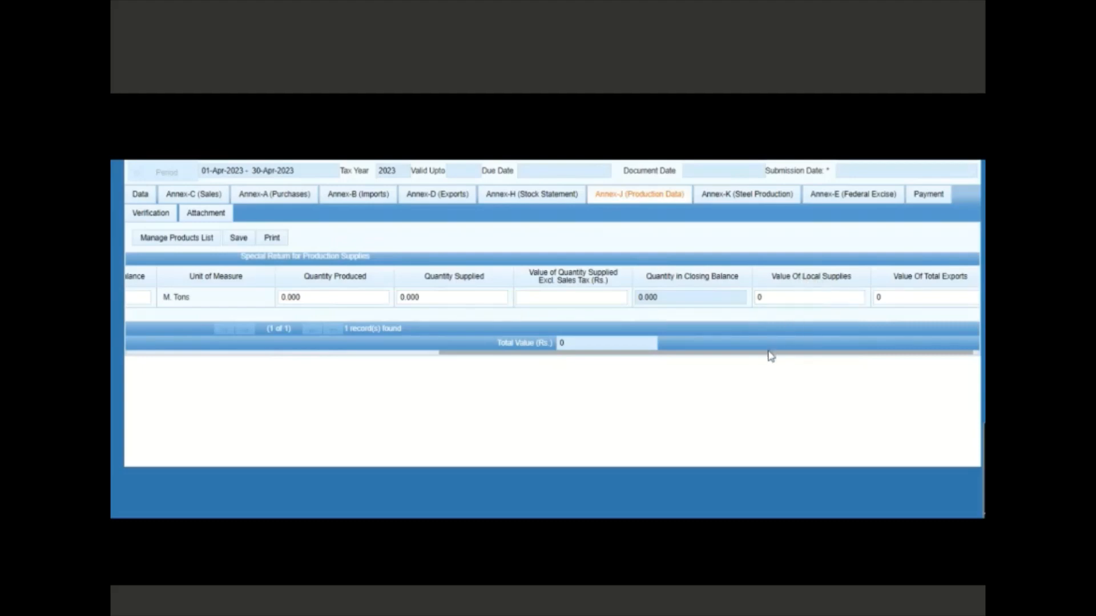
left_click_drag(771, 356, 446, 365)
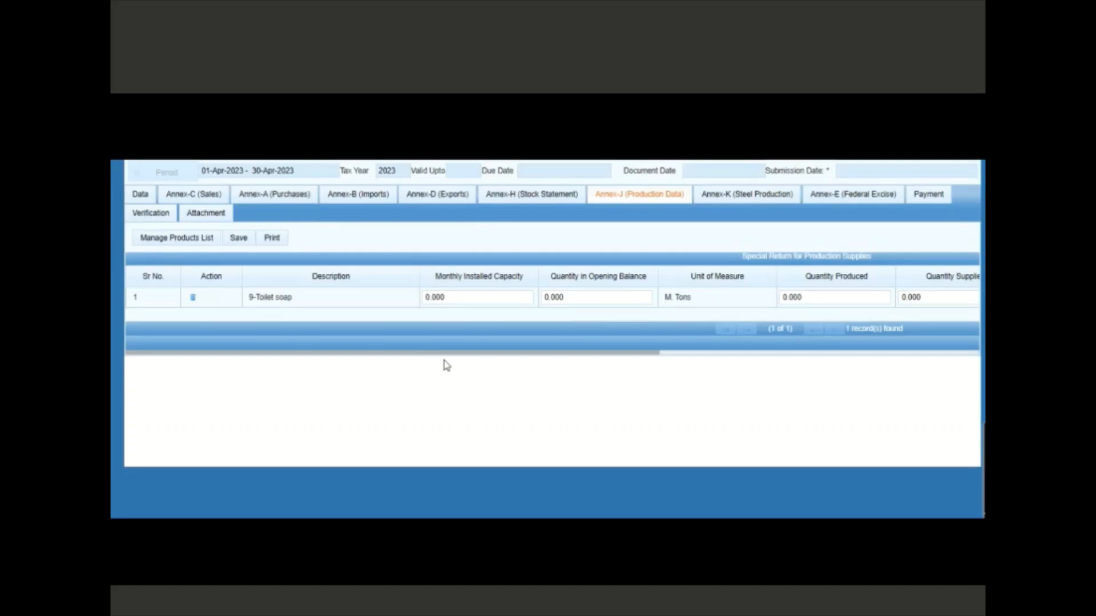
Check Annex-K (Steel Production), then return to the empty Annex-B (Imports) page
left_click(753, 201)
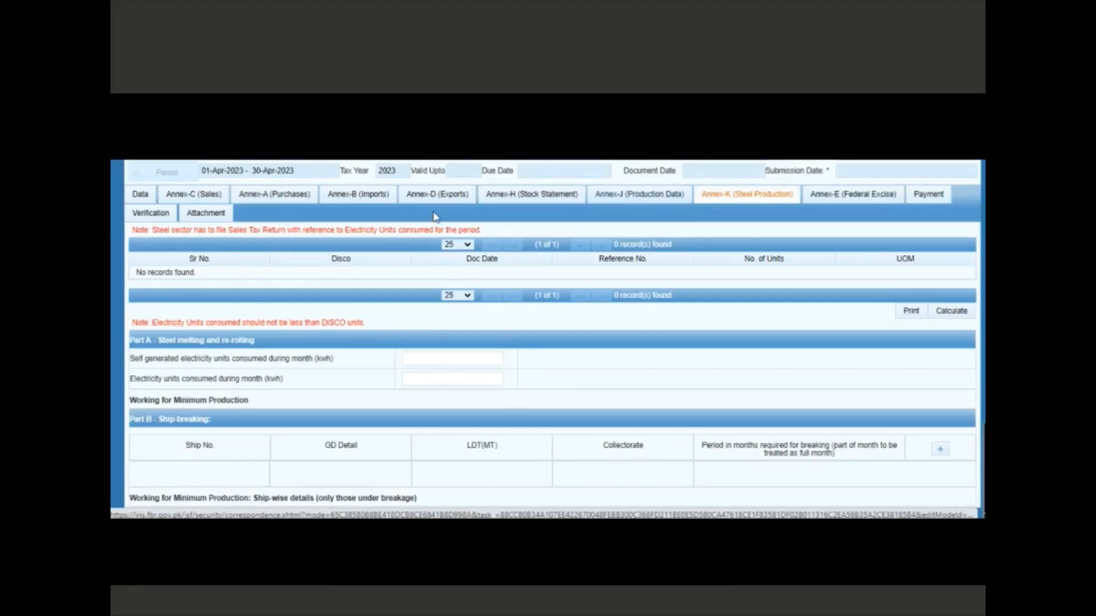
left_click(381, 201)
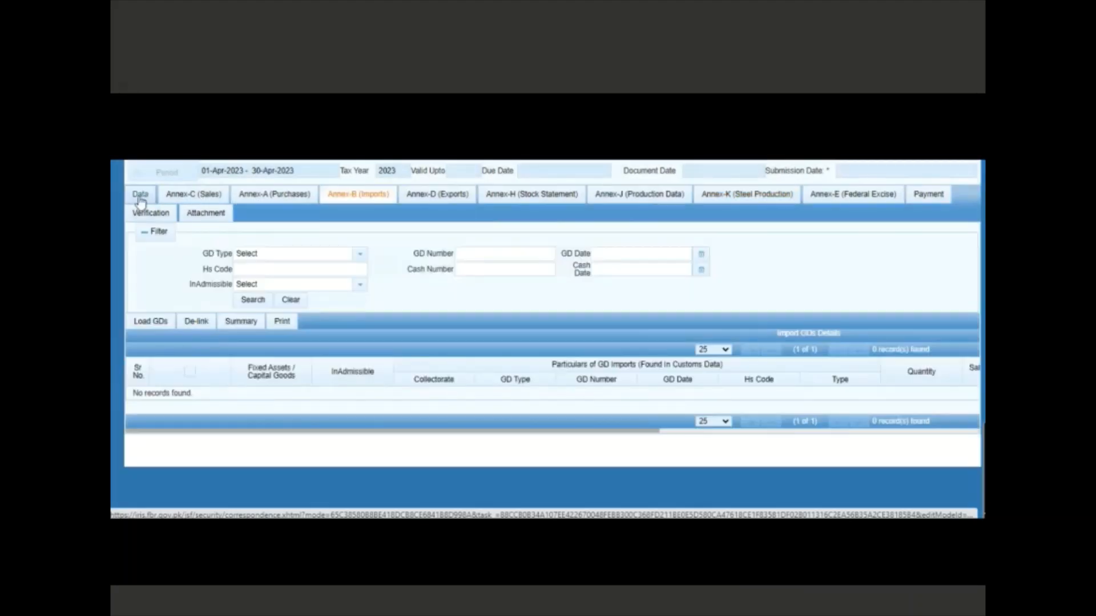
Recalculate the return data, Sale Tax Credit and Payable sheets so balance payable reaches 180,300
left_click(140, 200)
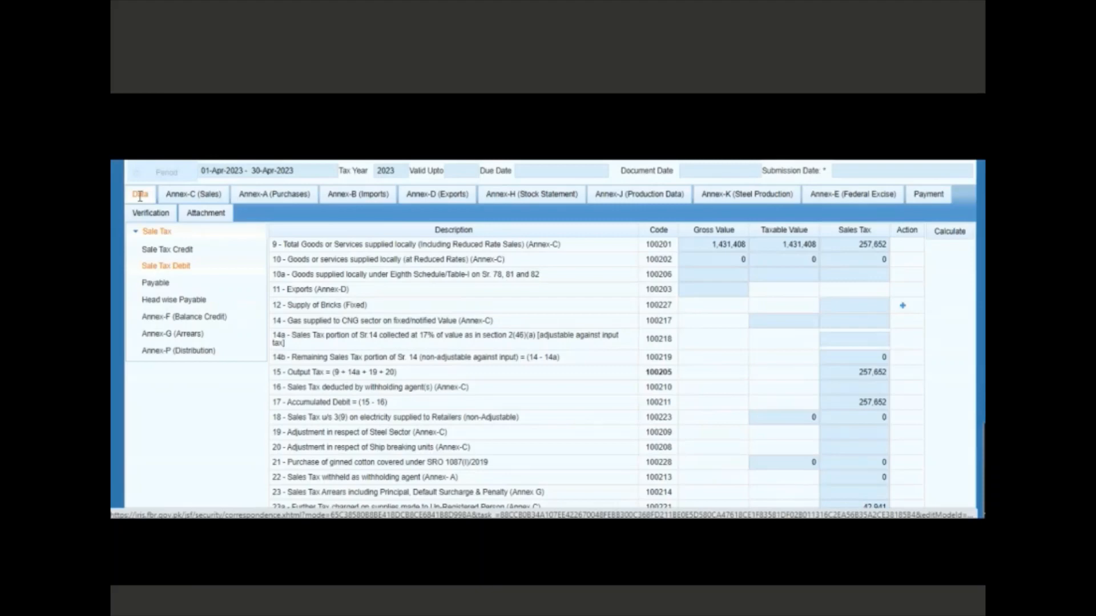
left_click(942, 233)
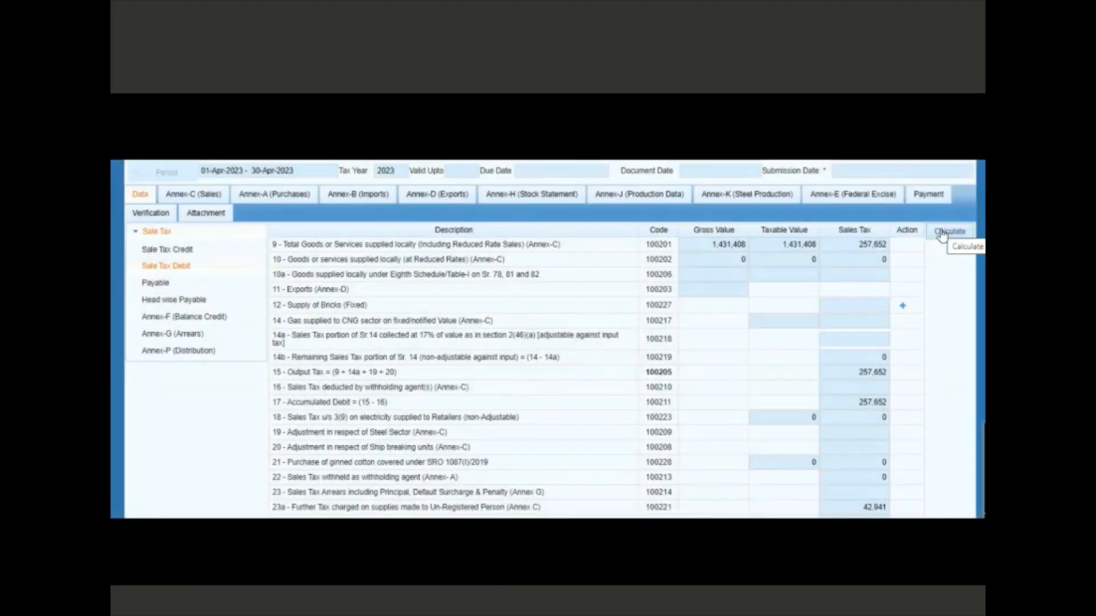
left_click(196, 251)
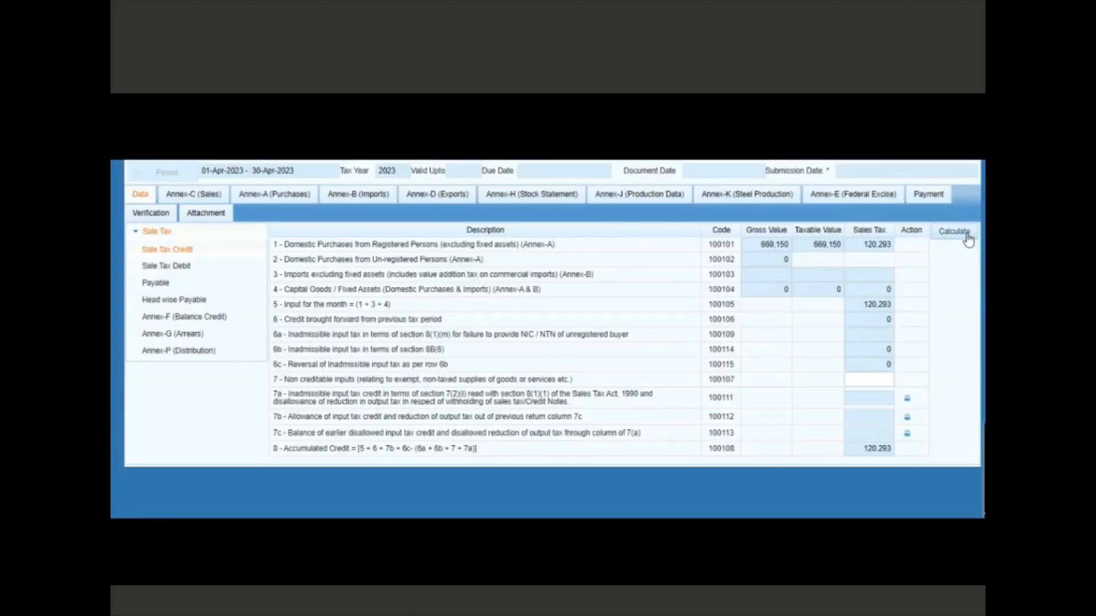
left_click(967, 236)
left_click(157, 284)
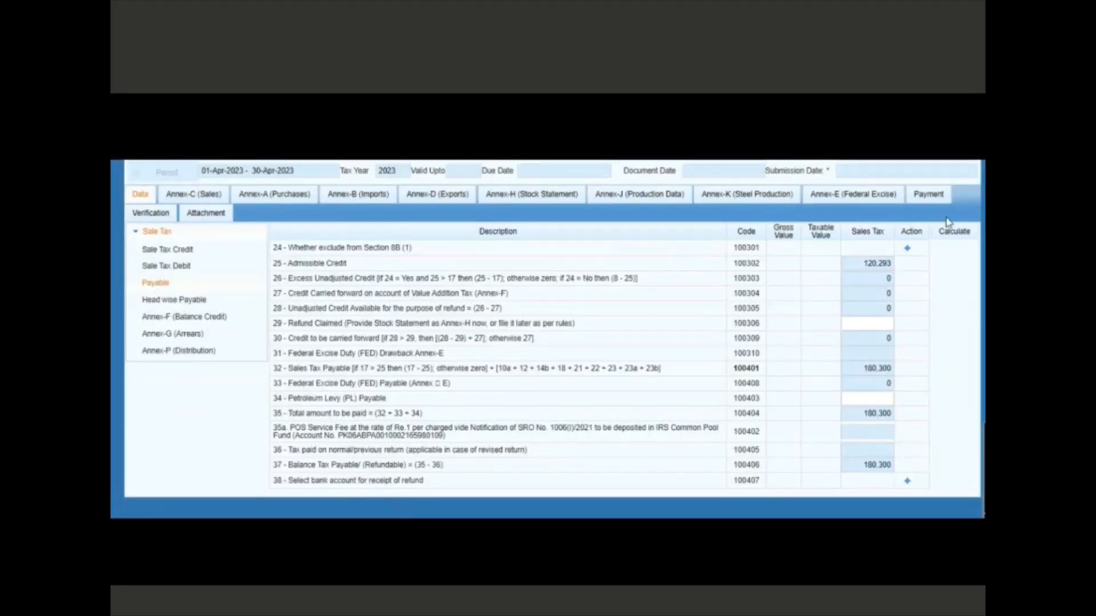
left_click(948, 234)
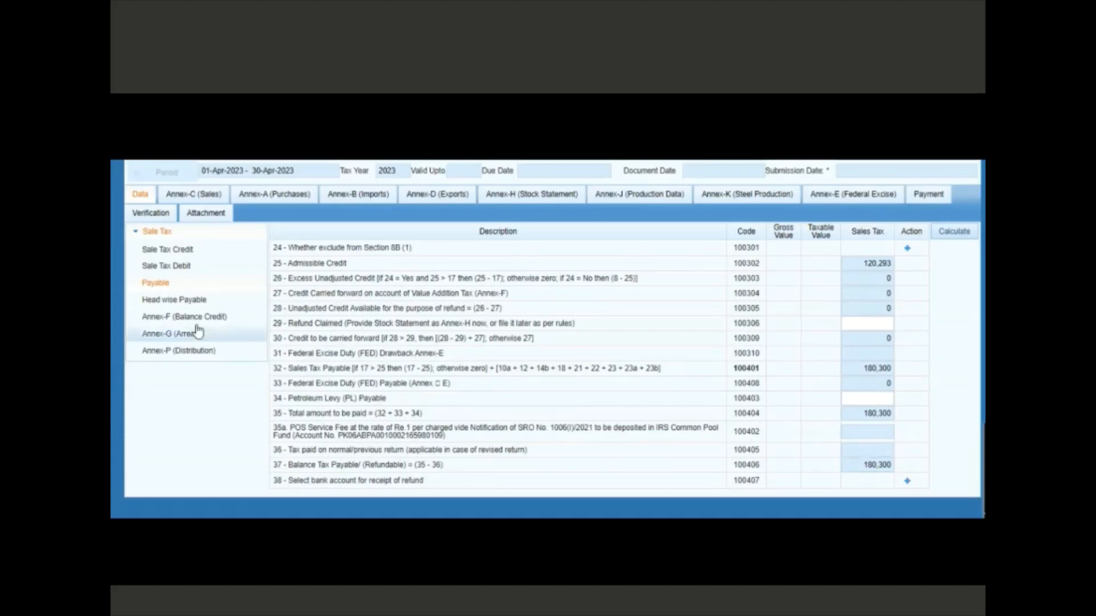
Display the Sale Tax Debit sheet showing 257,652 output tax and 42,941 further tax
left_click(174, 267)
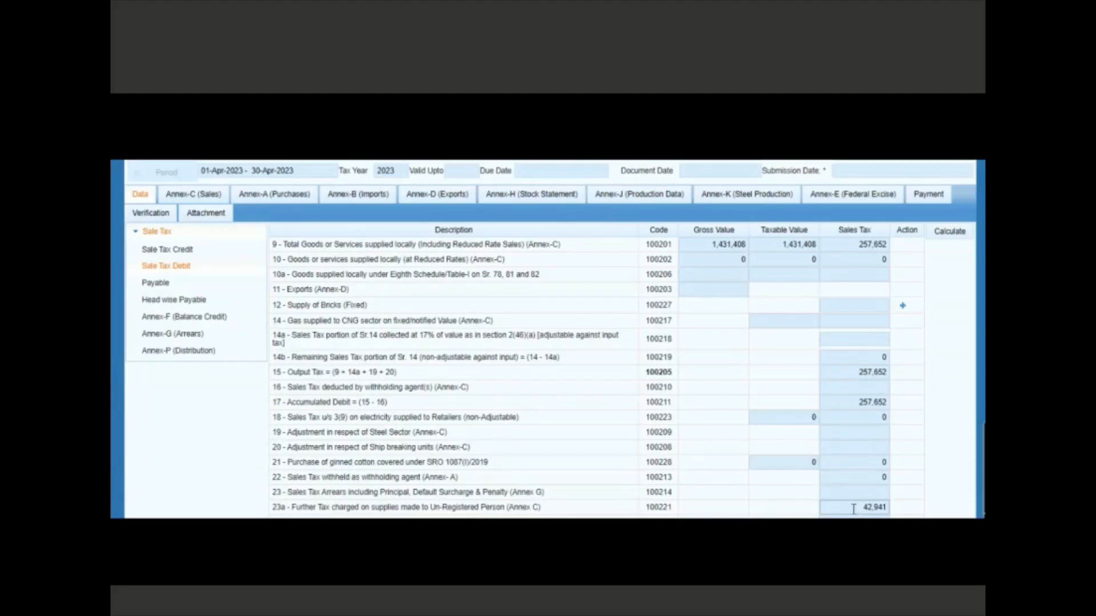
Reload the Payable sheet showing the 180,300 balance payable
left_click(154, 284)
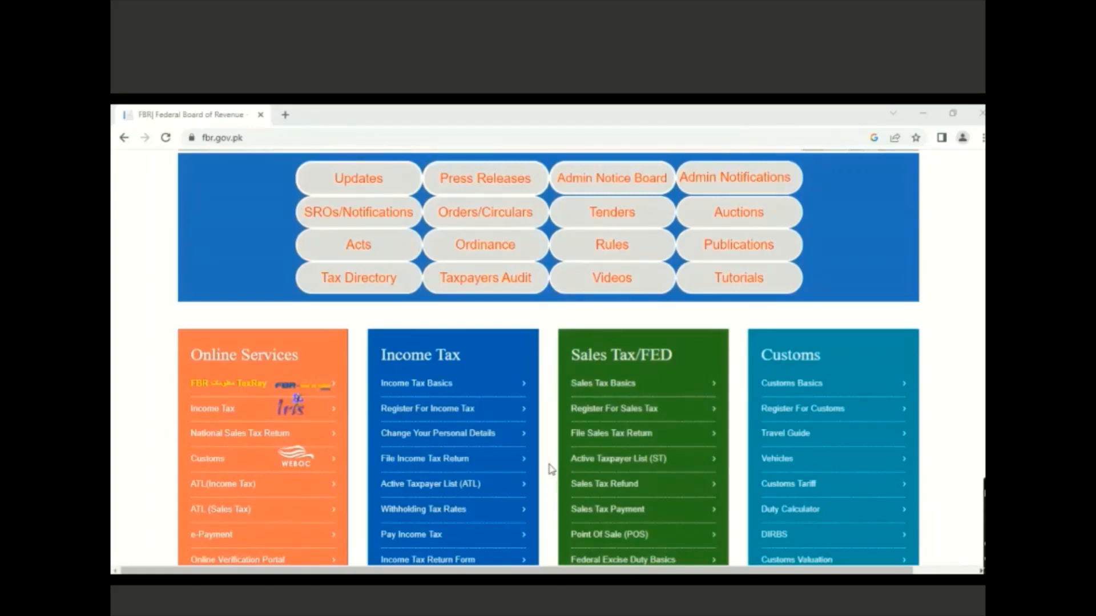
Open Payment of Sales Tax under National Sales Tax Return, launching the eFBR portal
left_click(258, 434)
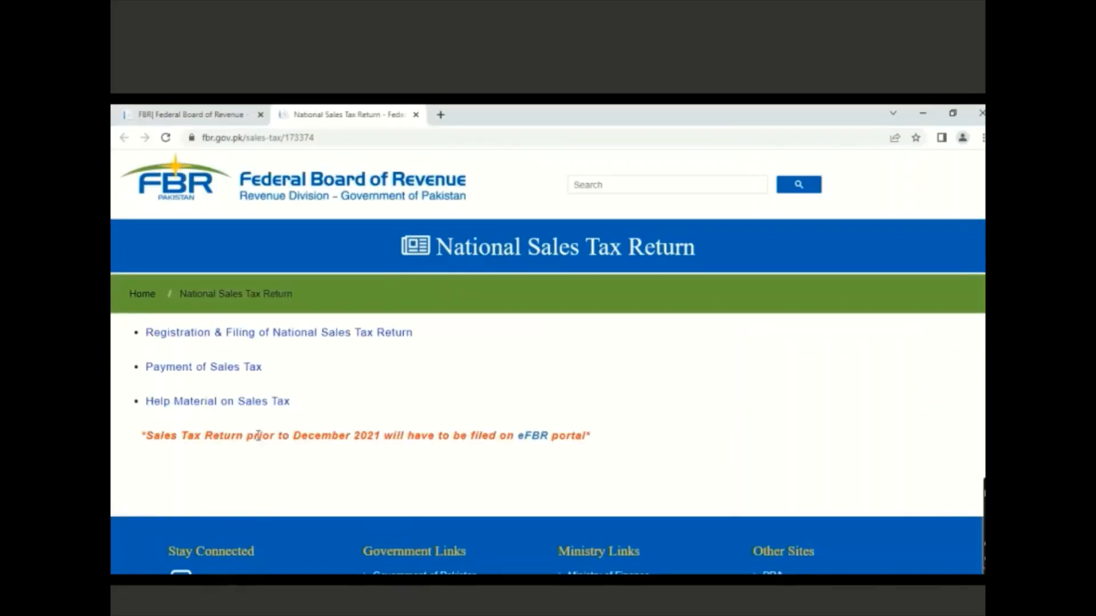
left_click(217, 370)
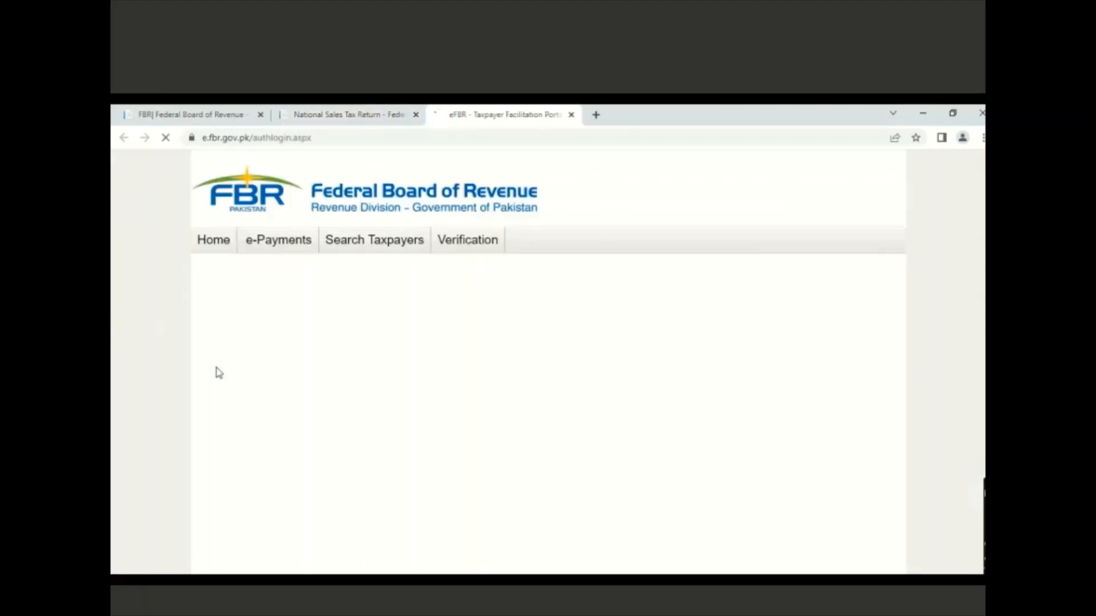
mouse_move(279, 246)
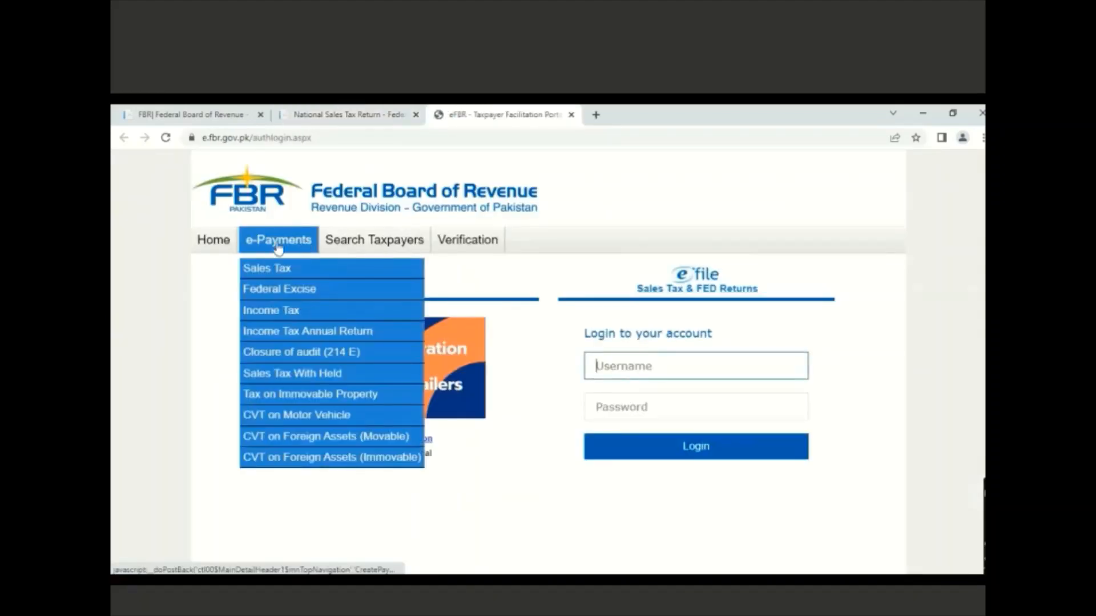
Start a Sales Tax e-Payment with payment year 2023 and month Apr. 2023
left_click(266, 270)
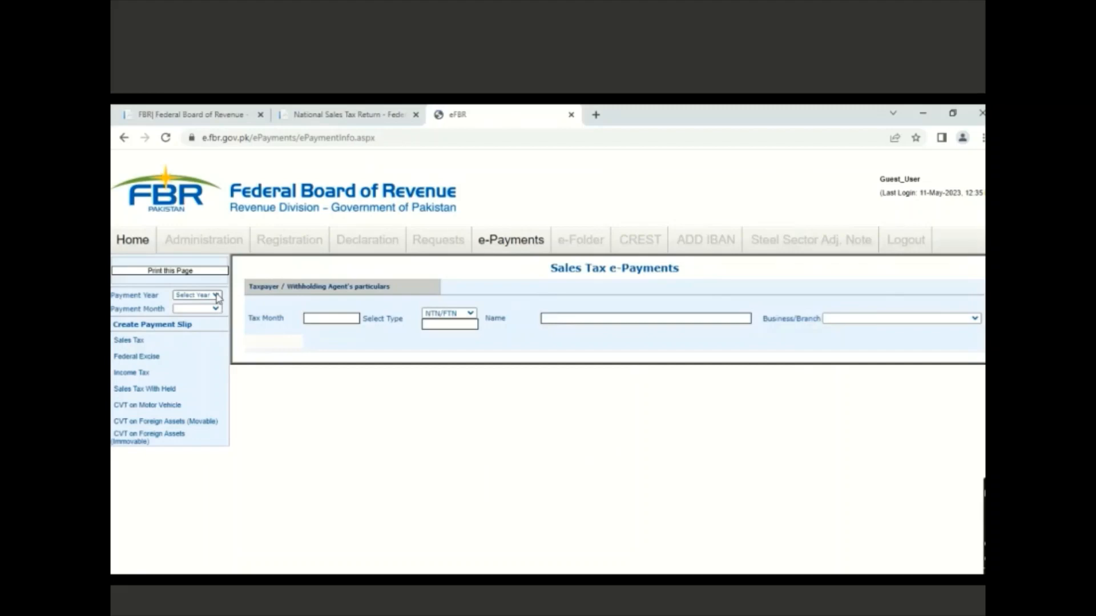
left_click(218, 295)
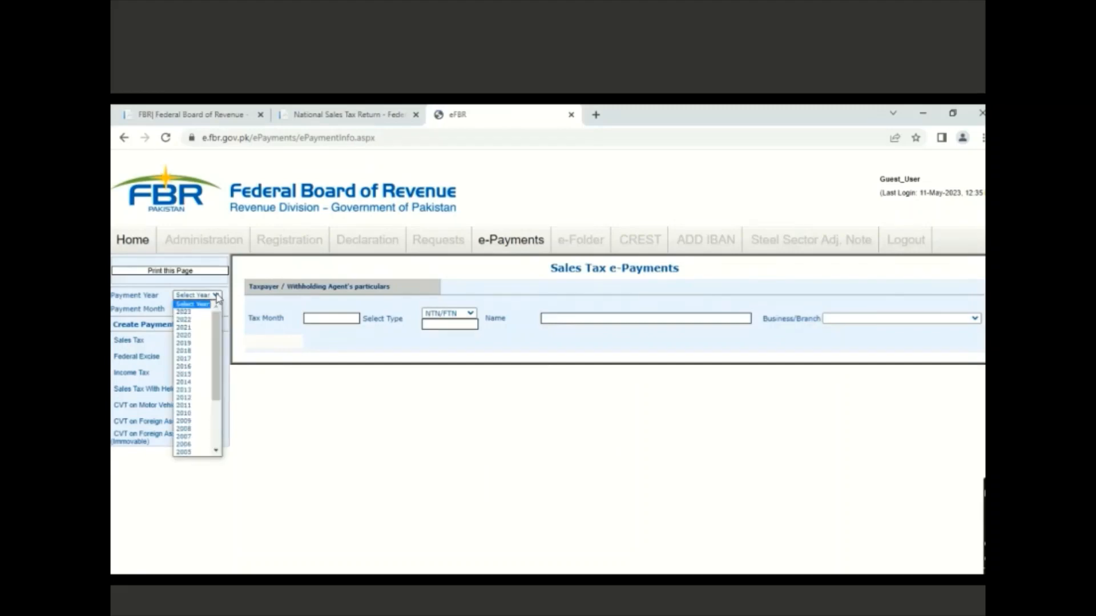
left_click(198, 321)
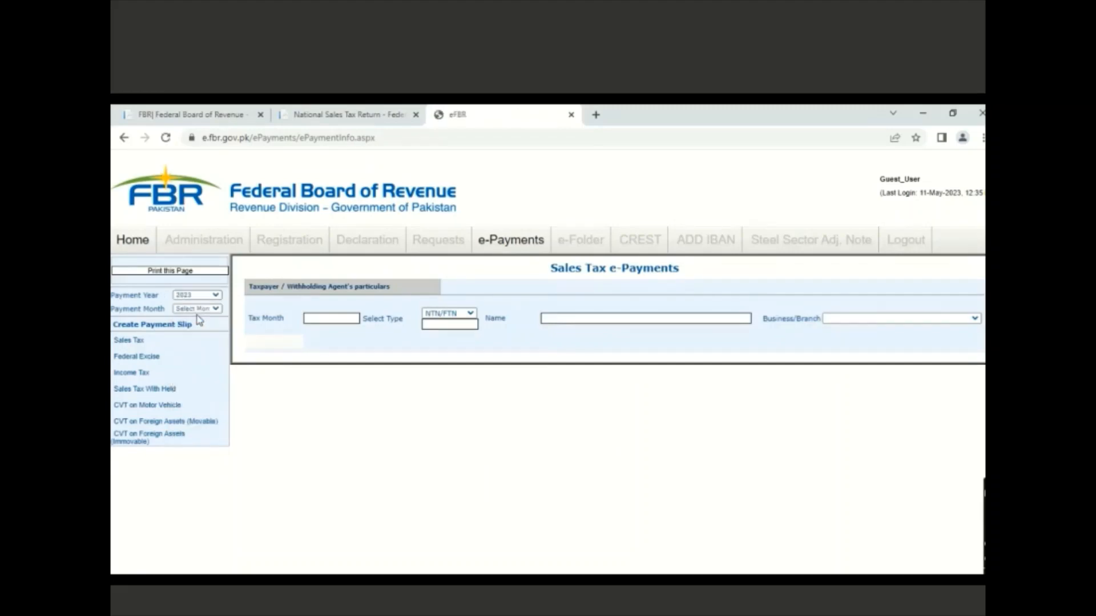
left_click(217, 309)
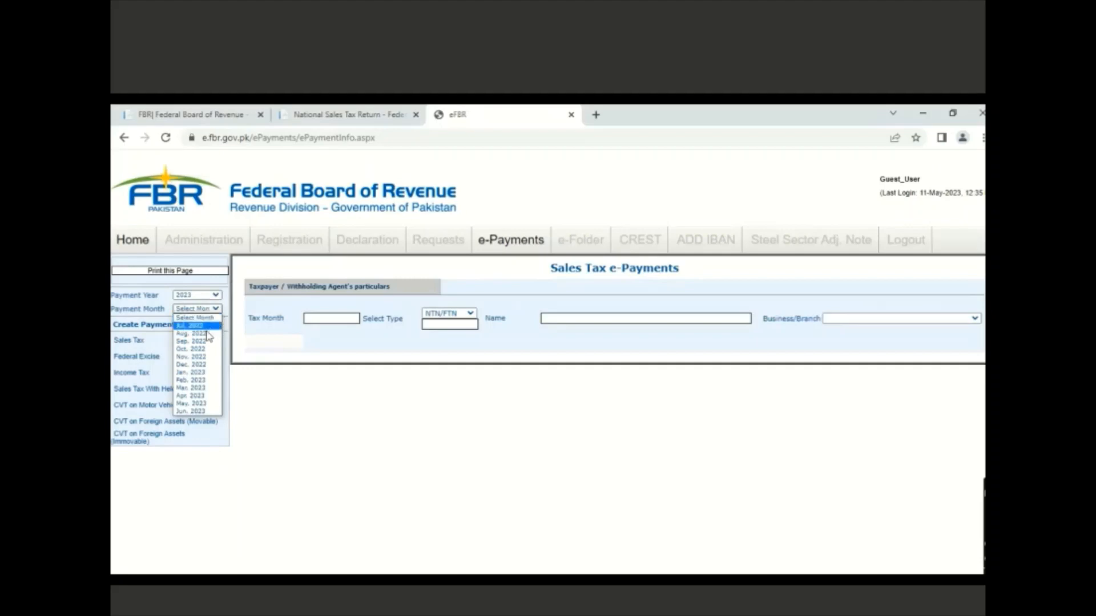
left_click(194, 397)
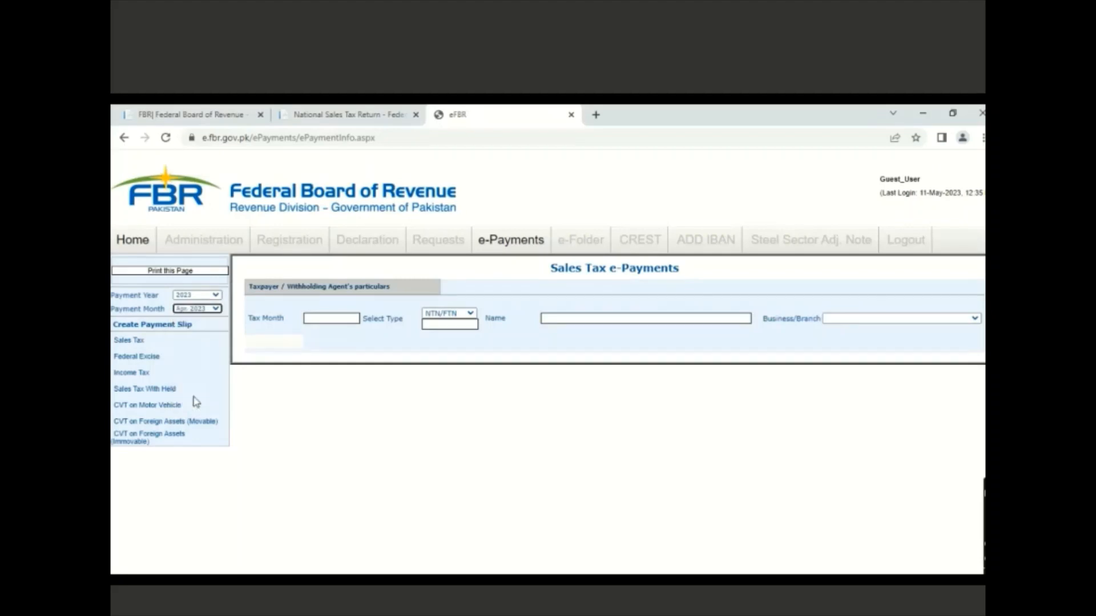
Dismiss the missing-name warning and choose the taxpayer's NTN from the suggestions
left_click(136, 342)
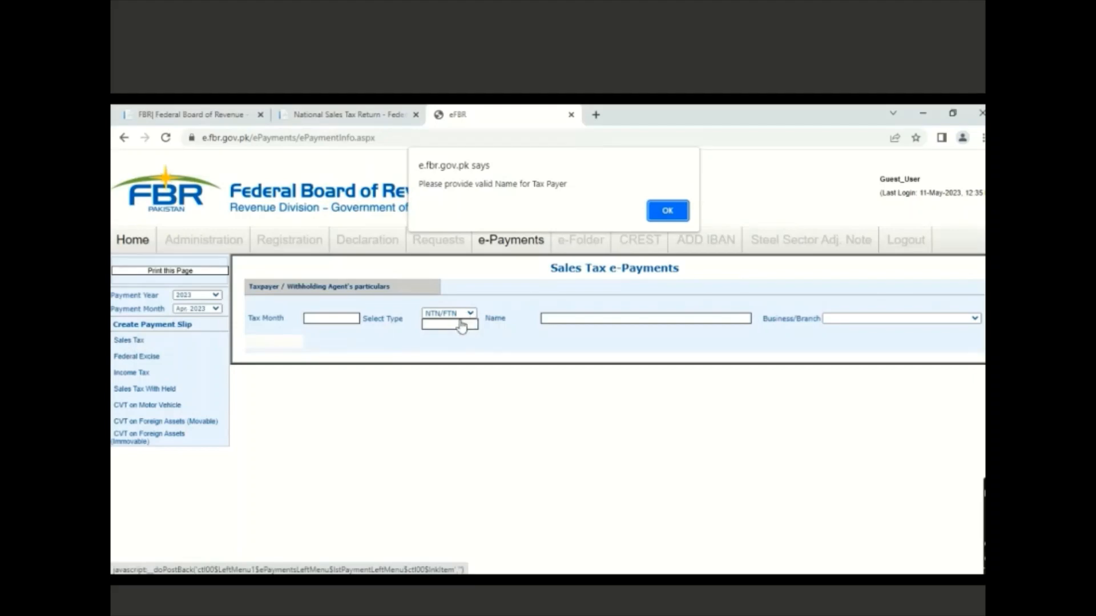
left_click(667, 212)
left_click(451, 323)
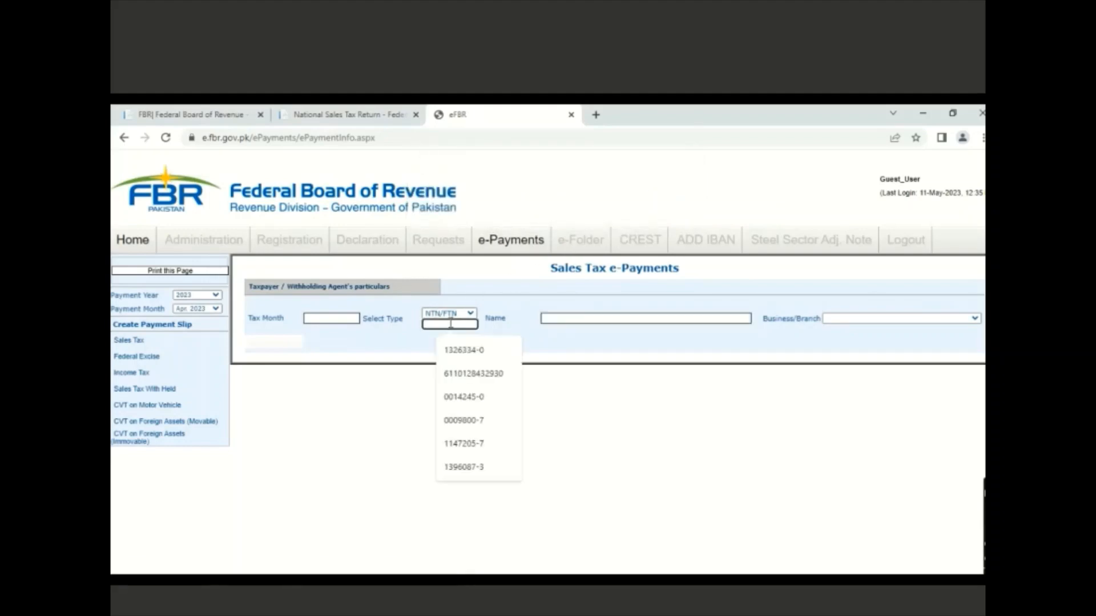
left_click(460, 351)
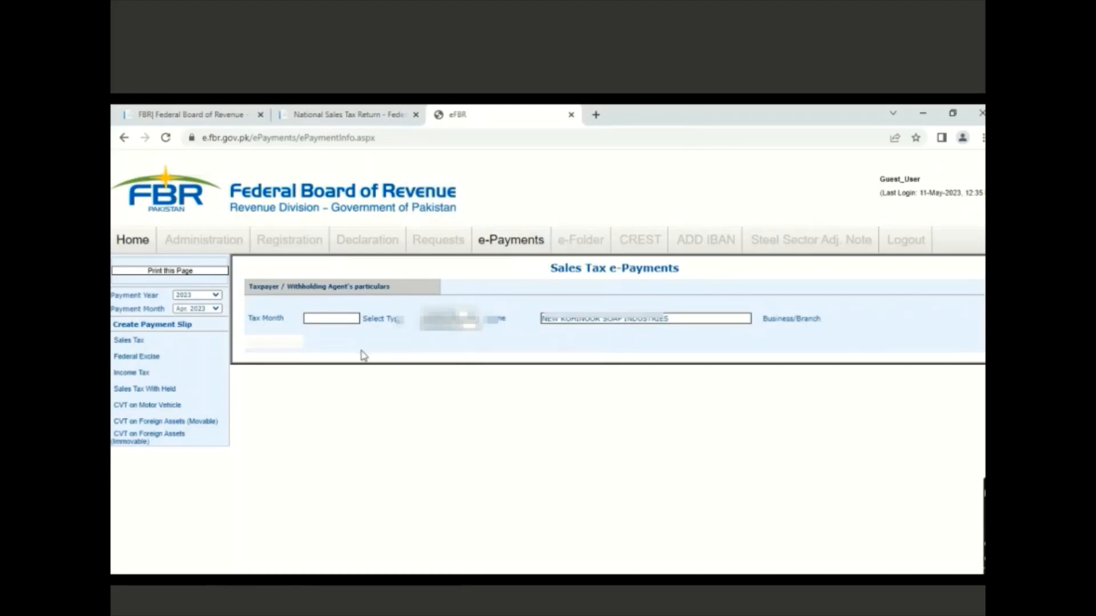
Create the April 2023 payment slip and enter a sales tax amount of 180,300
left_click(134, 345)
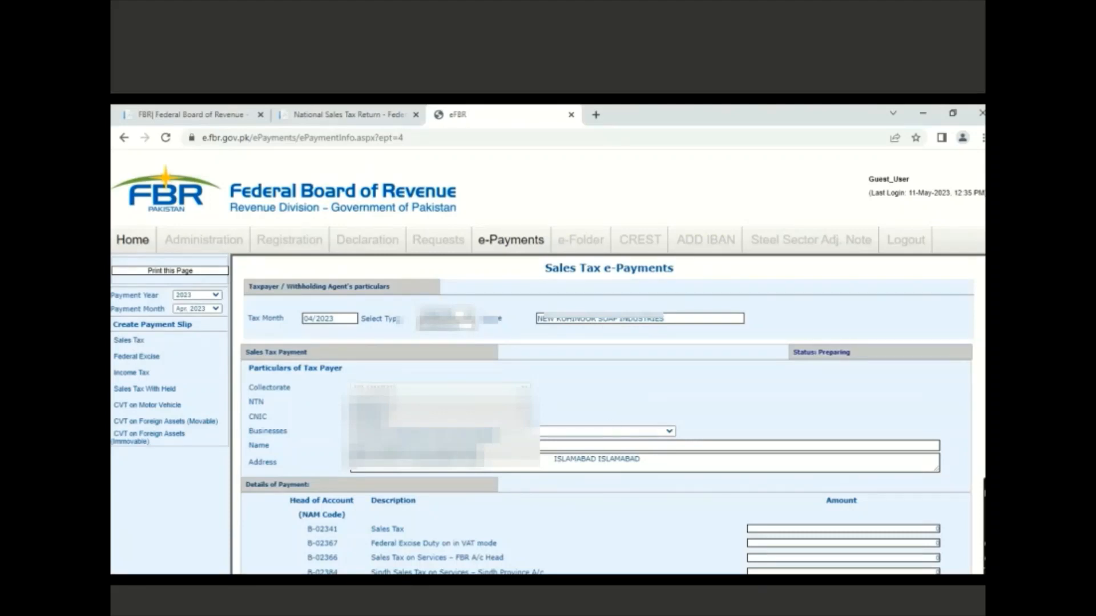
scroll(548, 365, "down", 3)
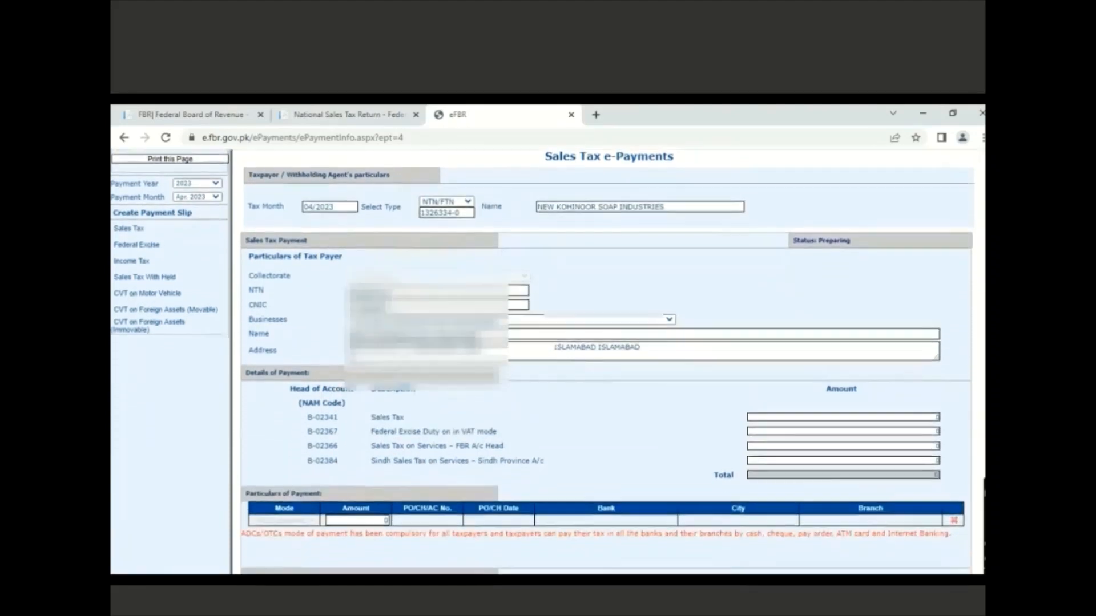
left_click(870, 395)
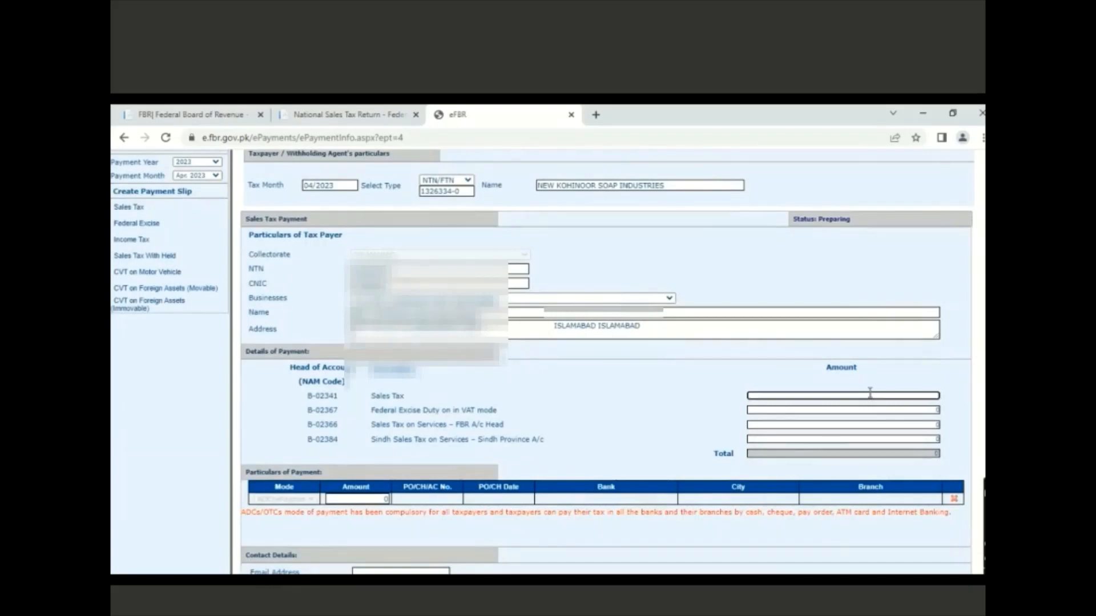
type("180200")
left_click(723, 421)
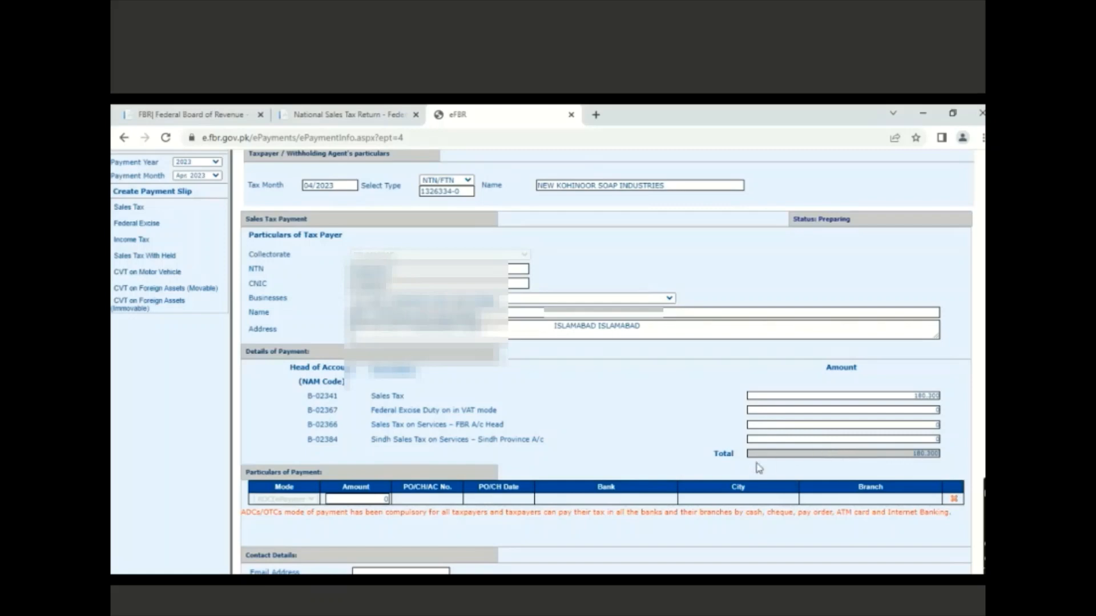
Enter 180,300 as the Particulars of Payment amount
left_click(375, 500)
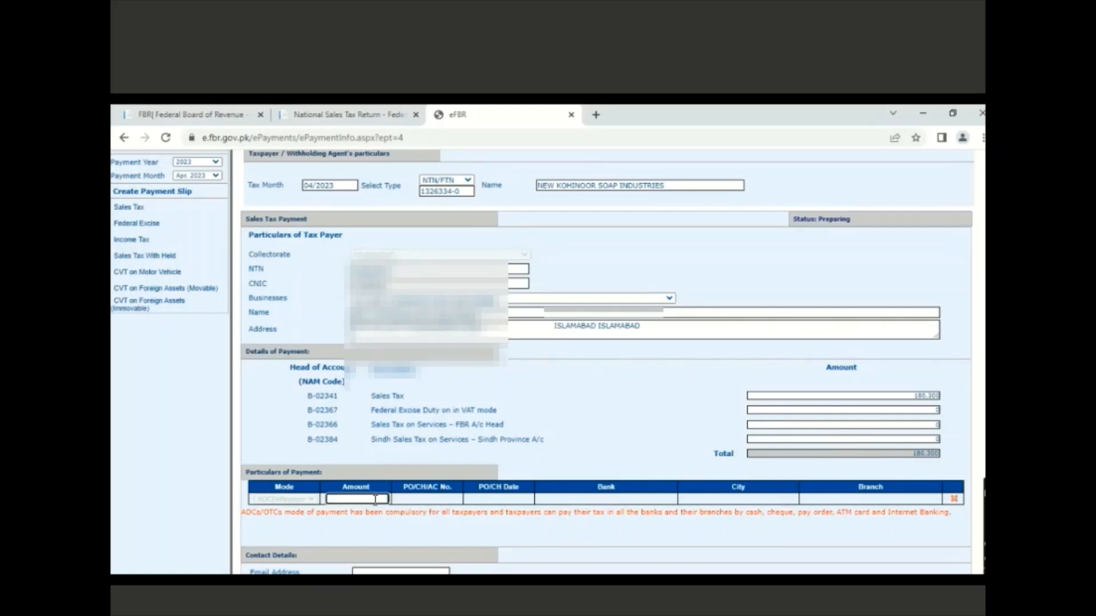
type("180,300")
left_click(464, 535)
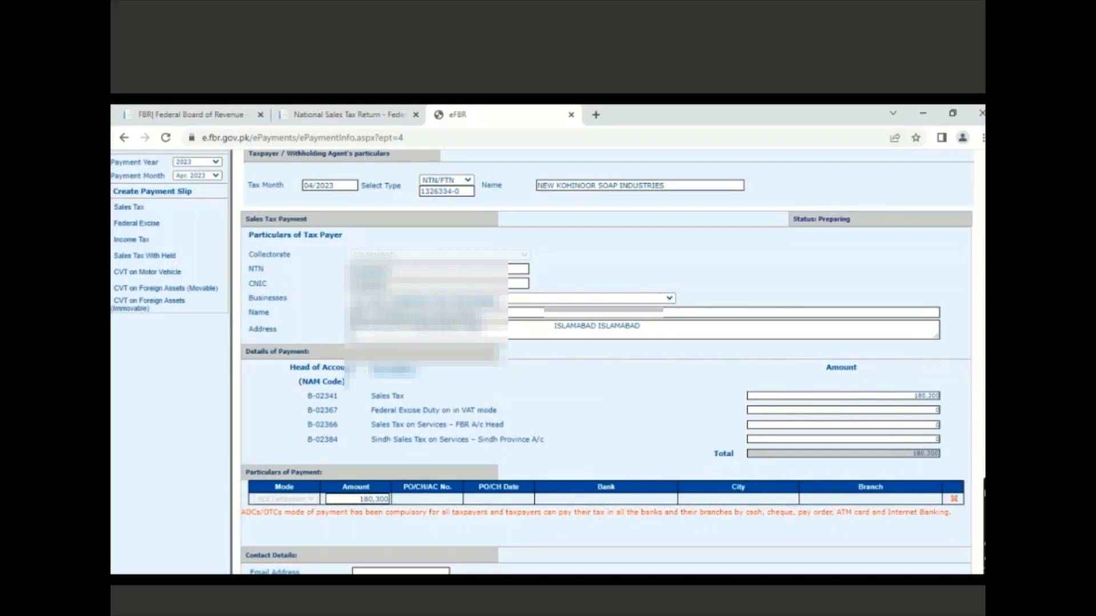
scroll(547, 360, "down", 2)
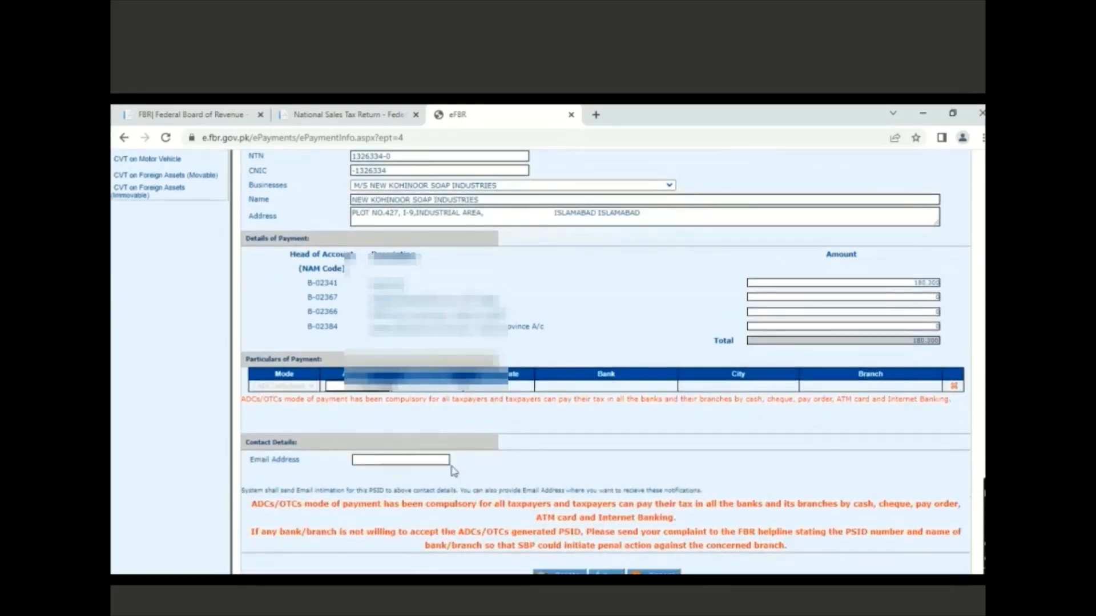
Enter the contact e-mail address in the slip's Email Address field, correcting the mistyped text
left_click(412, 463)
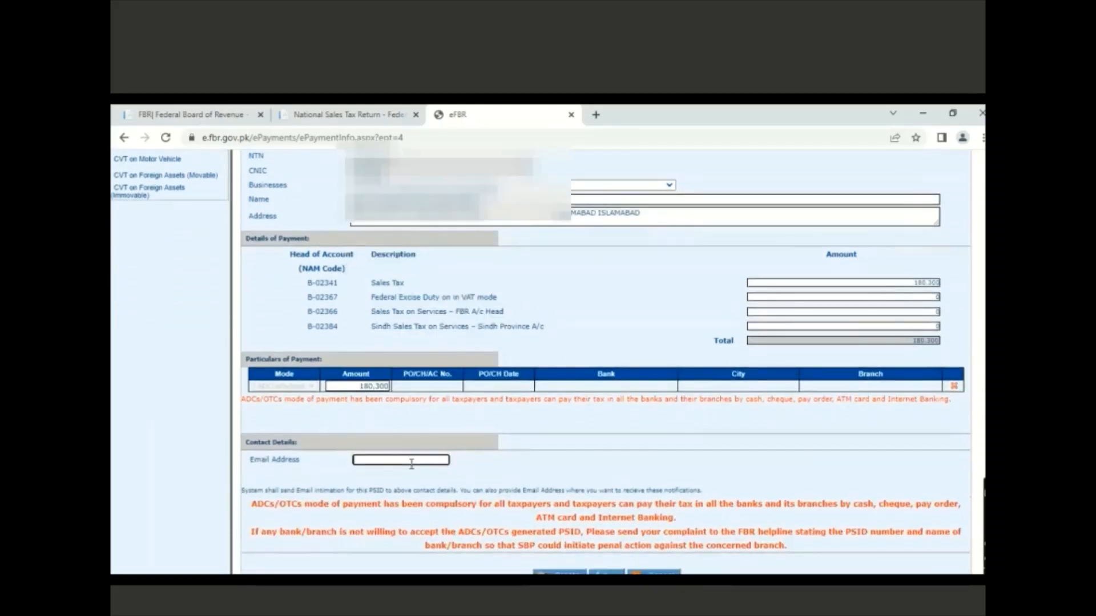
type("MH51444")
key("BackSpace")
type("m")
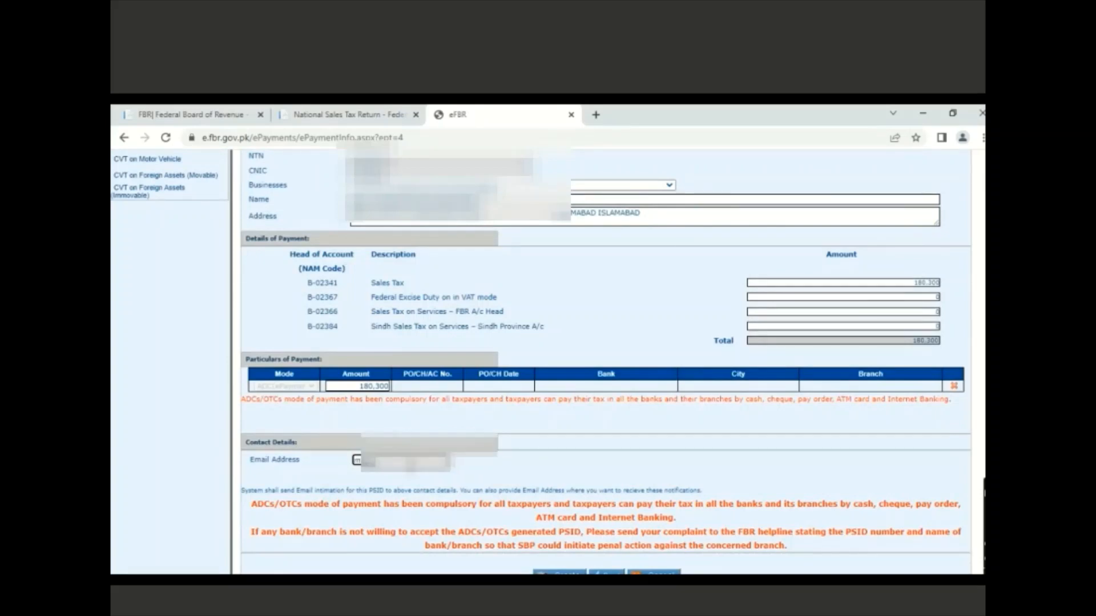
type("aaaaaaaaaa")
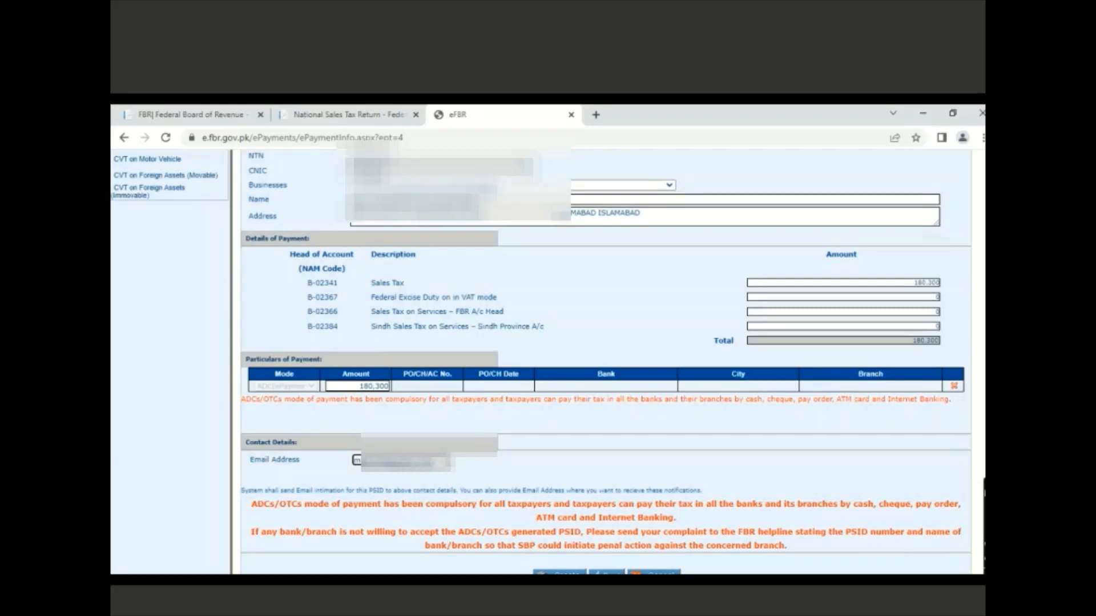
scroll(540, 363, "down", 1)
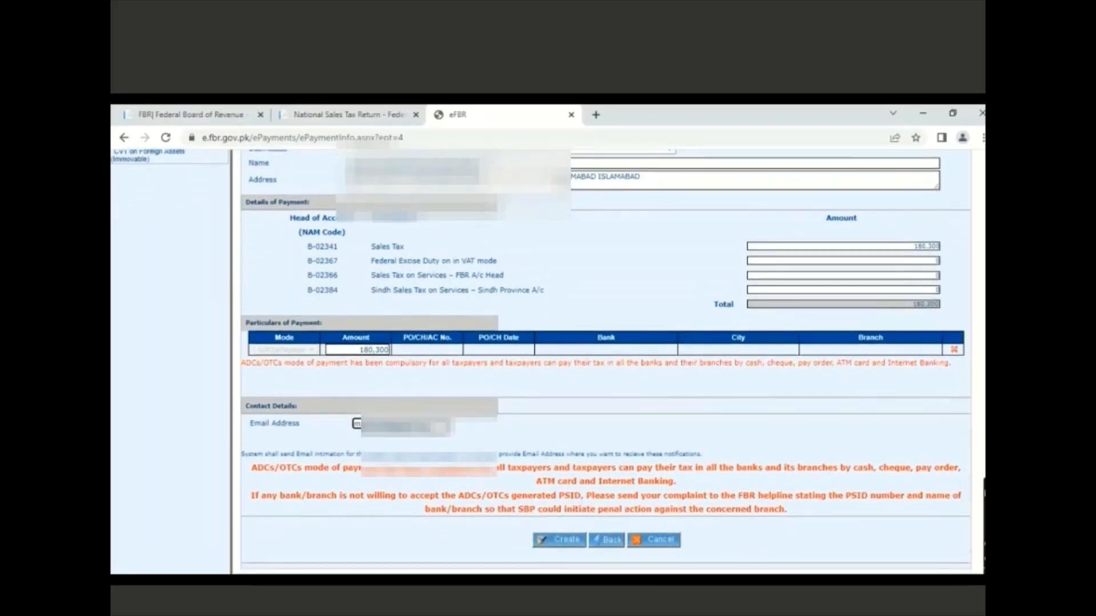
Create the 180,300 slip, review its e-Payment details and confirm to issue the PSID
left_click(566, 542)
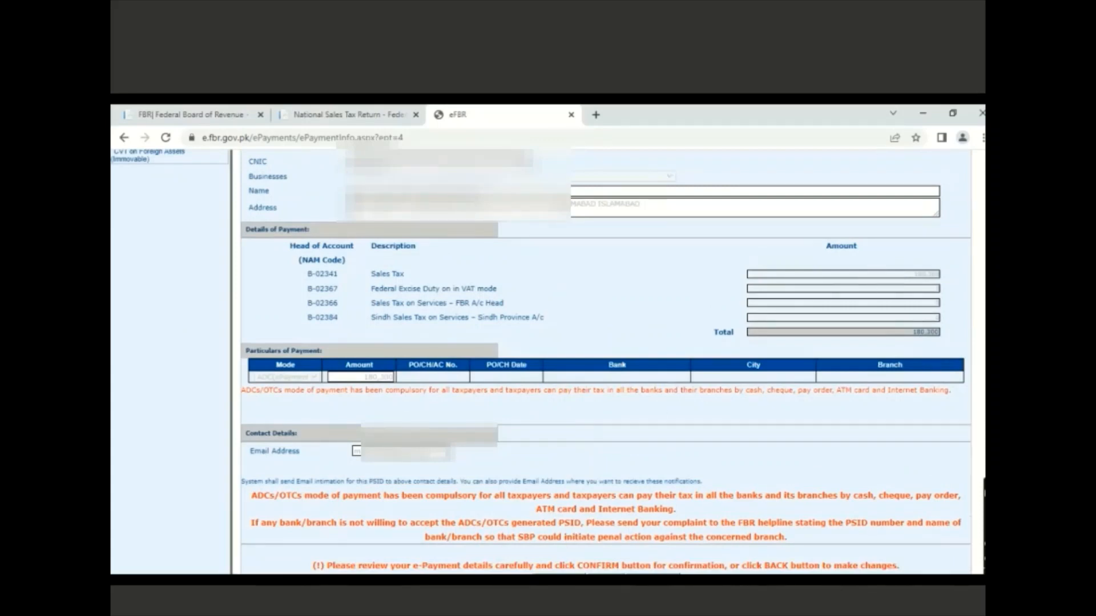
scroll(548, 362, "up", 4)
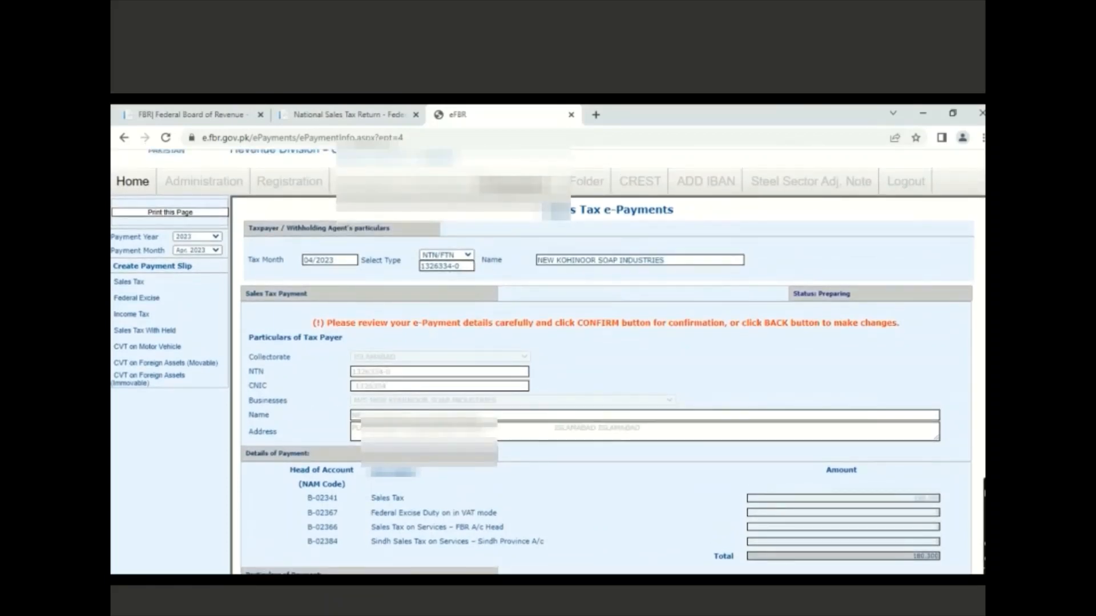
scroll(891, 317, "down", 3)
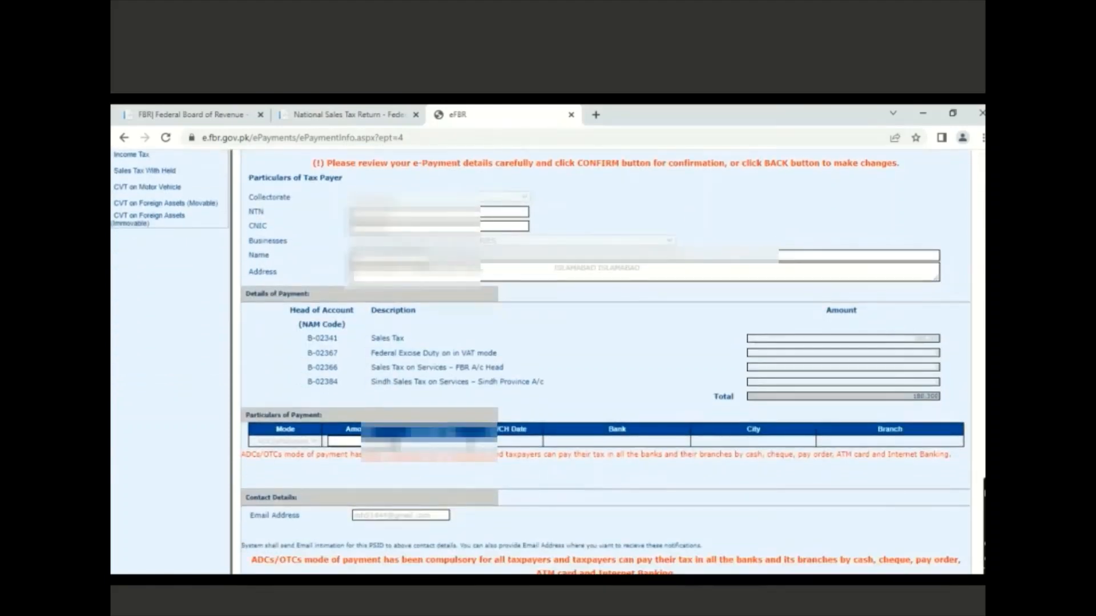
scroll(606, 365, "down", 2)
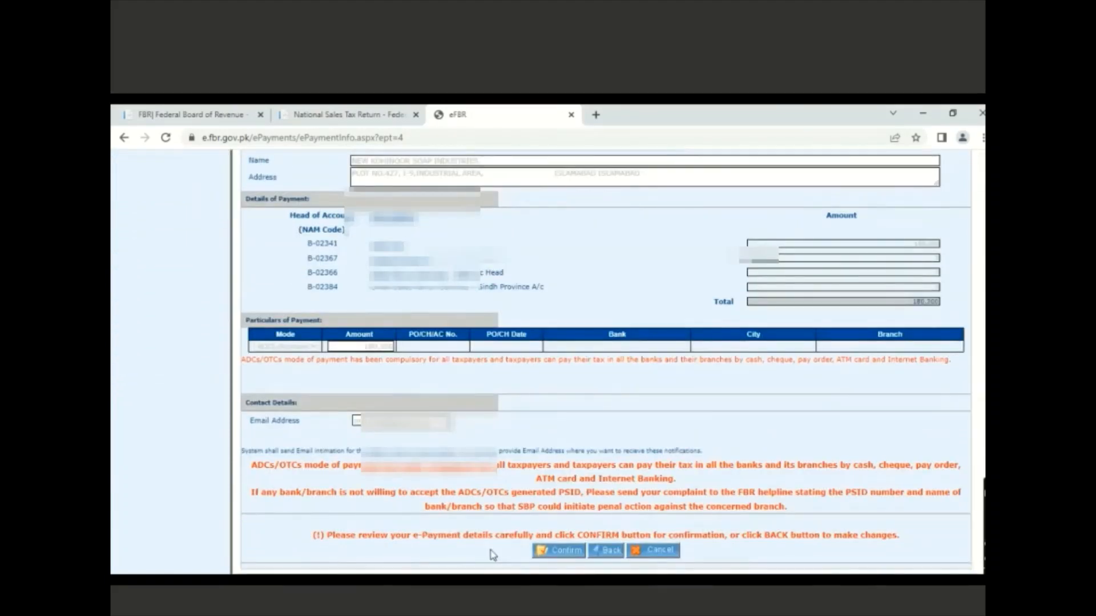
left_click(564, 556)
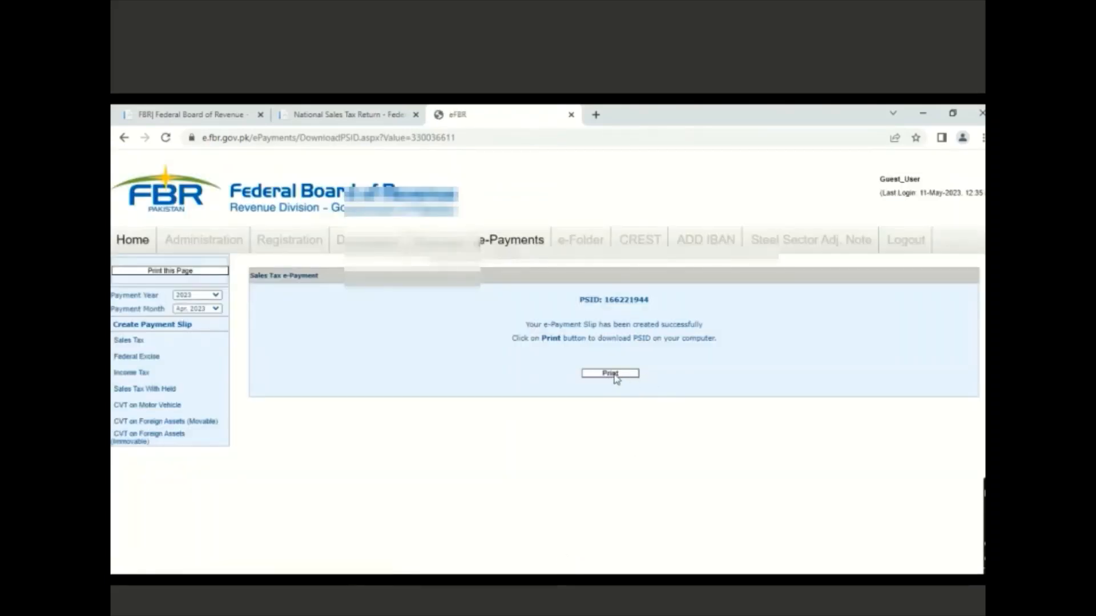
Download the PSID challan PDF and open it from the download menu
left_click(610, 374)
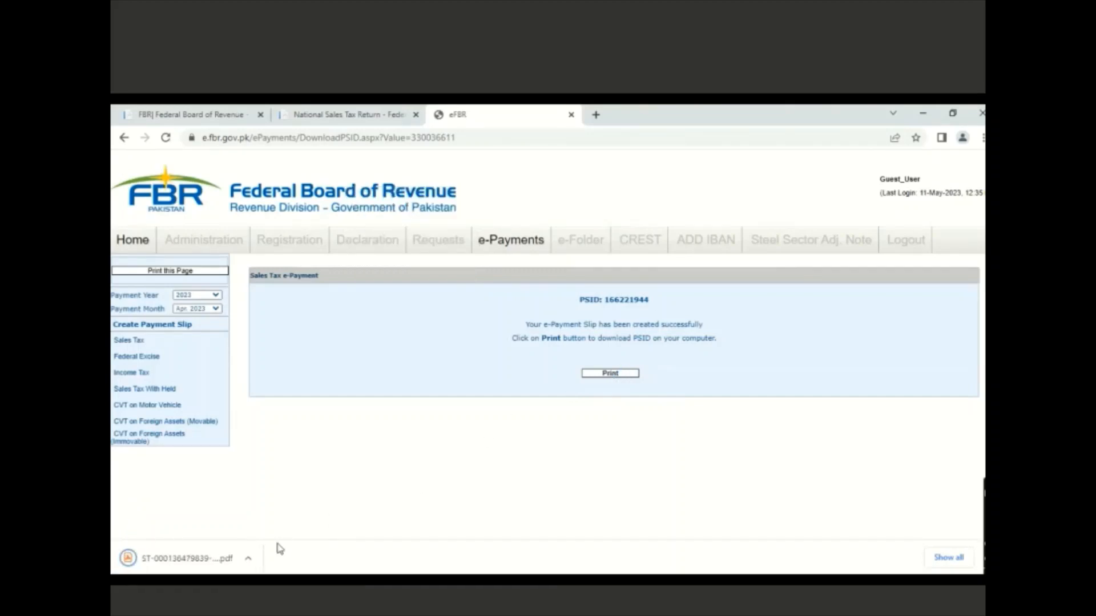
left_click(249, 561)
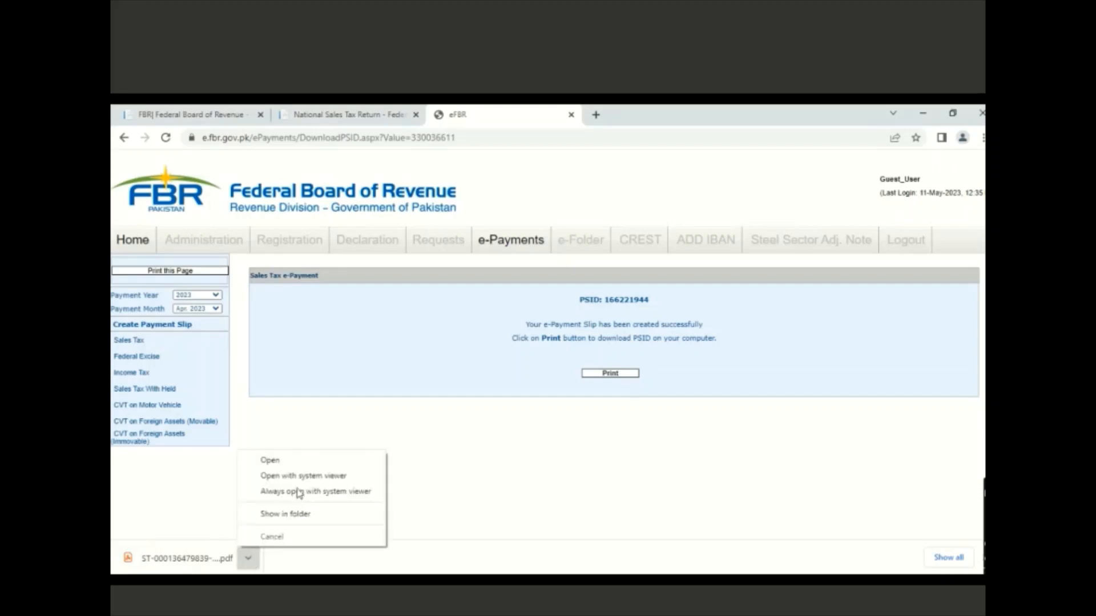
left_click(270, 461)
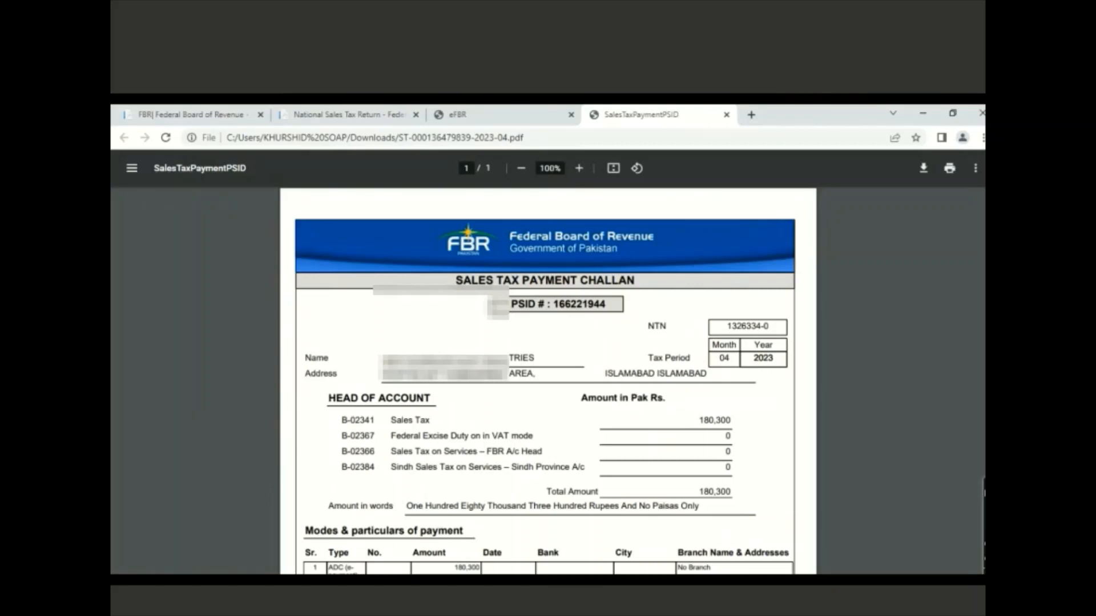
Scroll through the 180,300 Sales Tax Payment Challan PDF to review its details
scroll(548, 380, "down", 3)
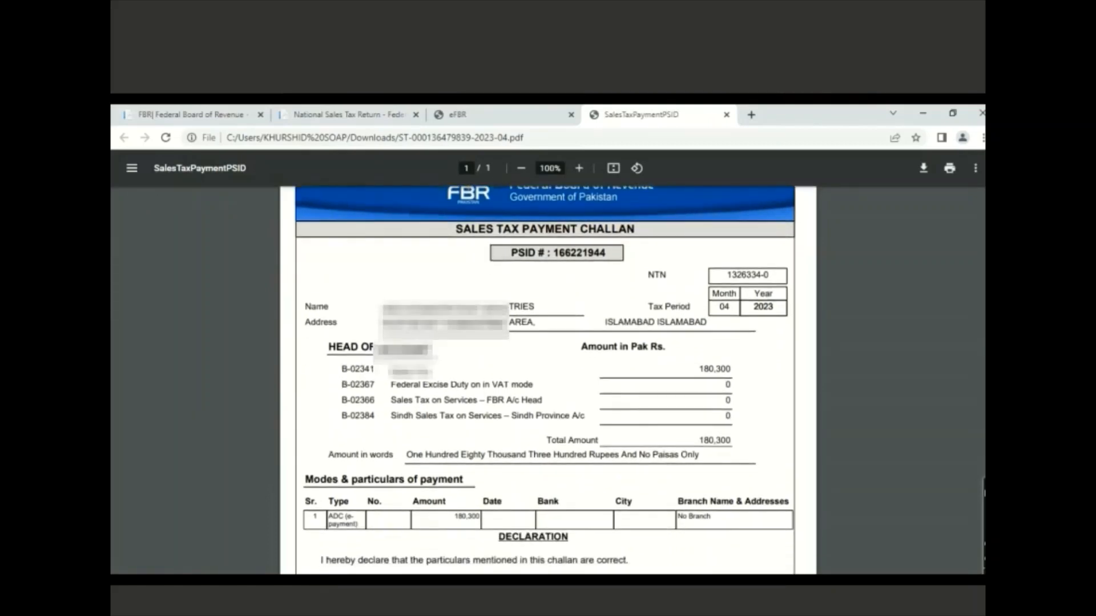
scroll(548, 380, "down", 2)
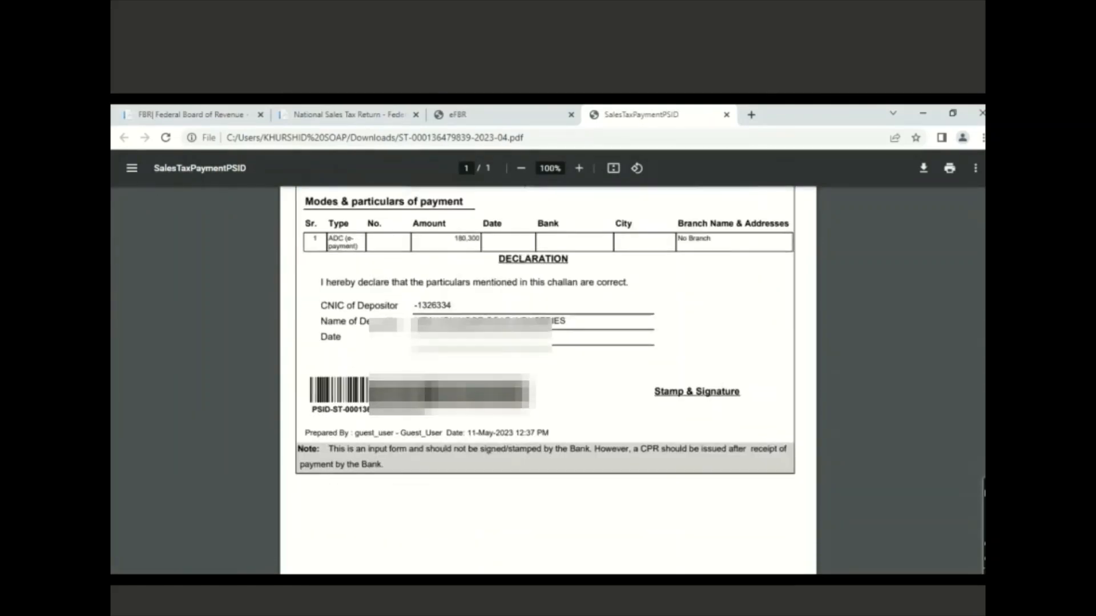
scroll(548, 380, "up", 4)
scroll(548, 380, "up", 2)
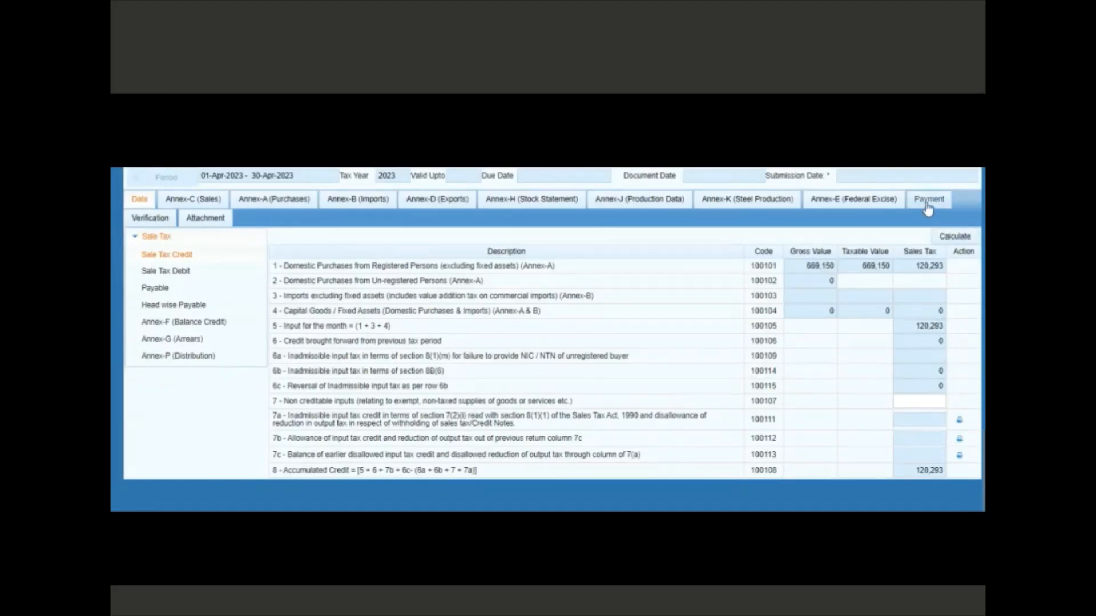
Attach the 180,300 sales tax CPR dated 18-May-2023 under Payment, then return to the Data sheet
left_click(927, 203)
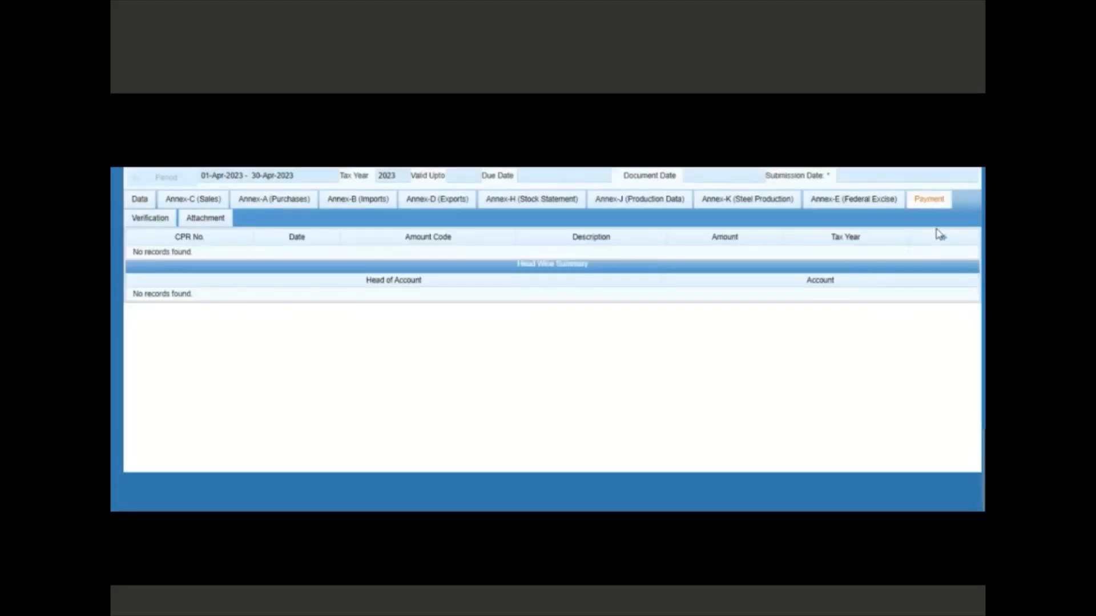
left_click(943, 240)
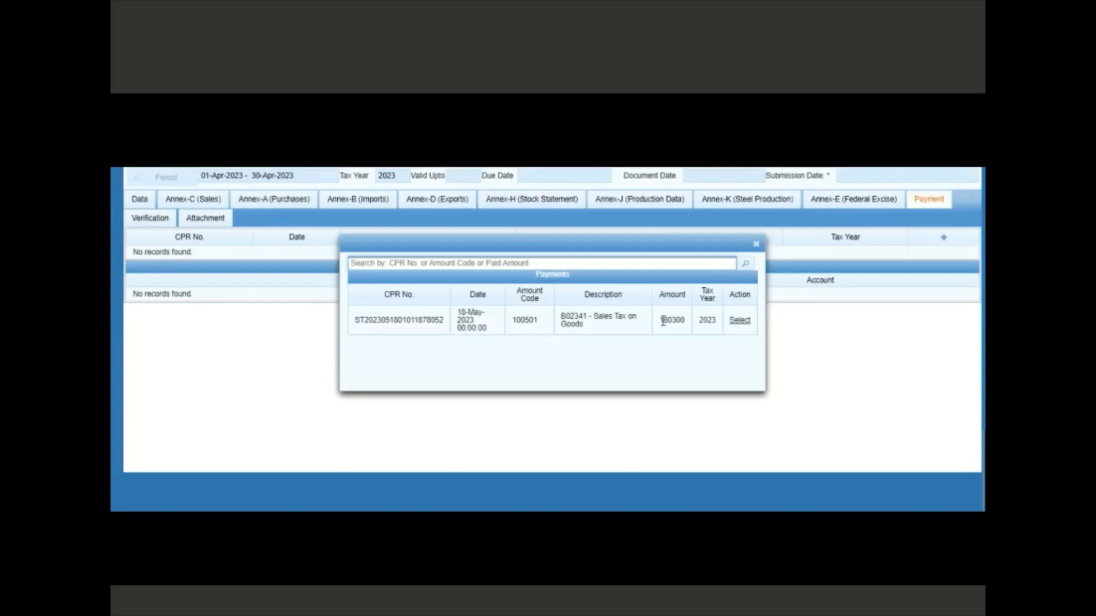
left_click(739, 322)
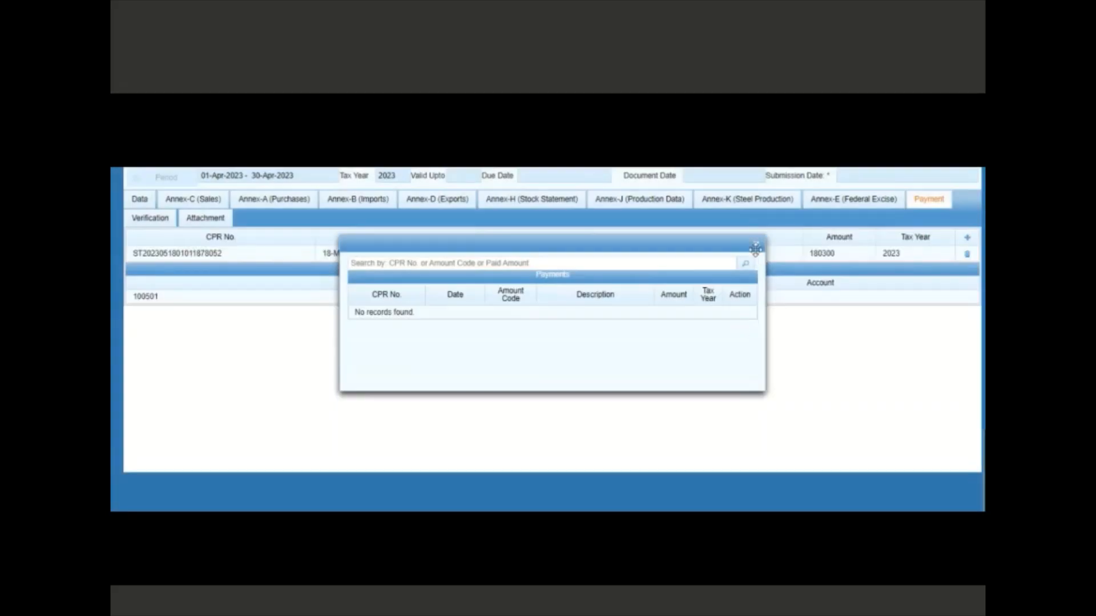
left_click(755, 245)
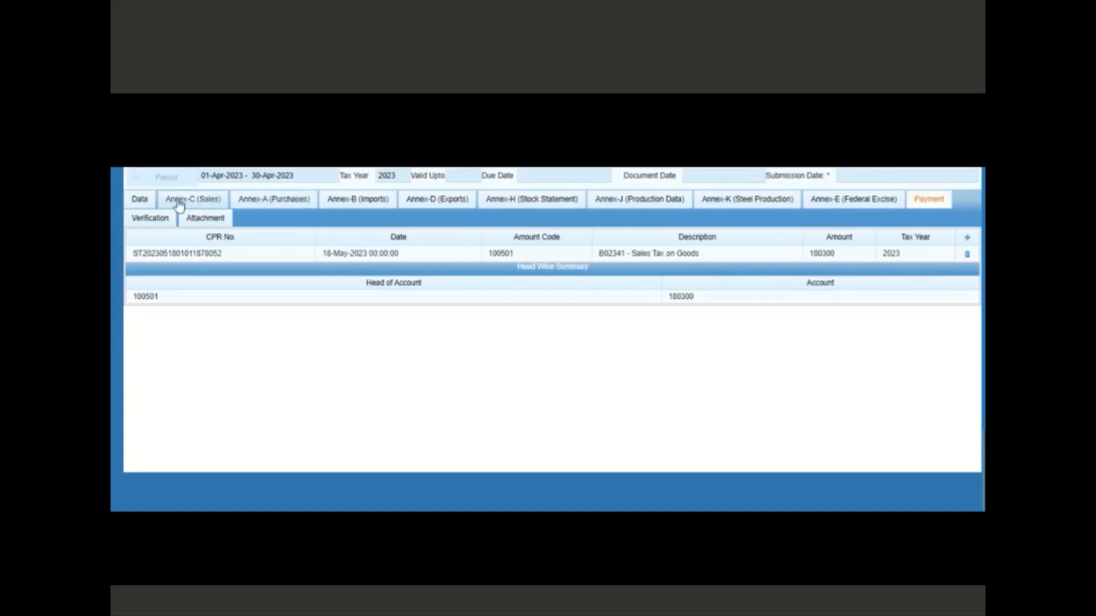
left_click(140, 199)
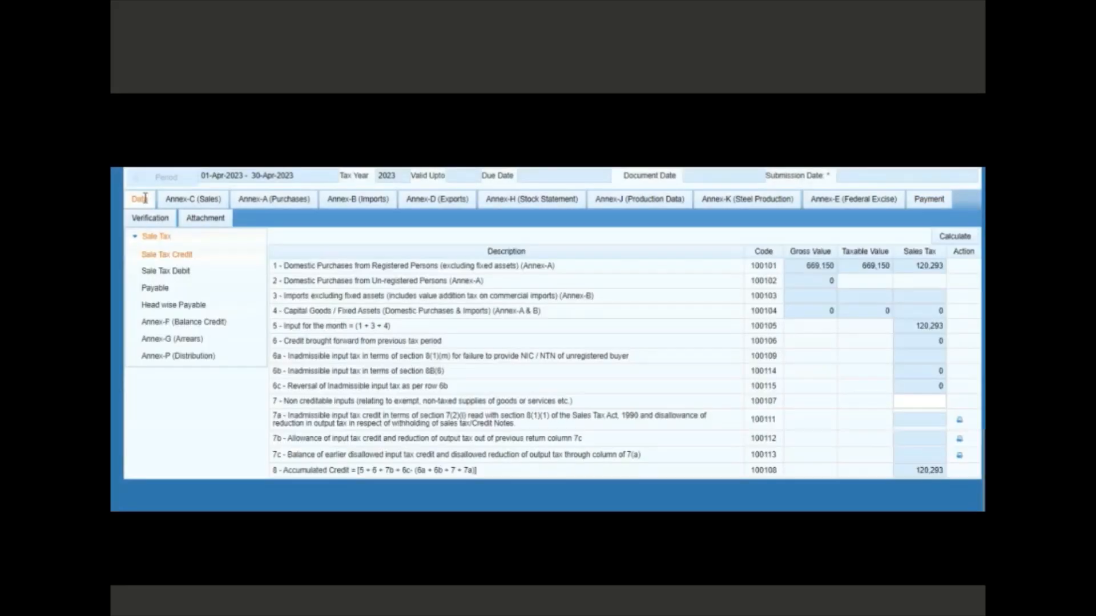
Recalculate Head wise Payable so Paid Amount reads 180,300, then view Annex-F (Balance Credit)
left_click(174, 306)
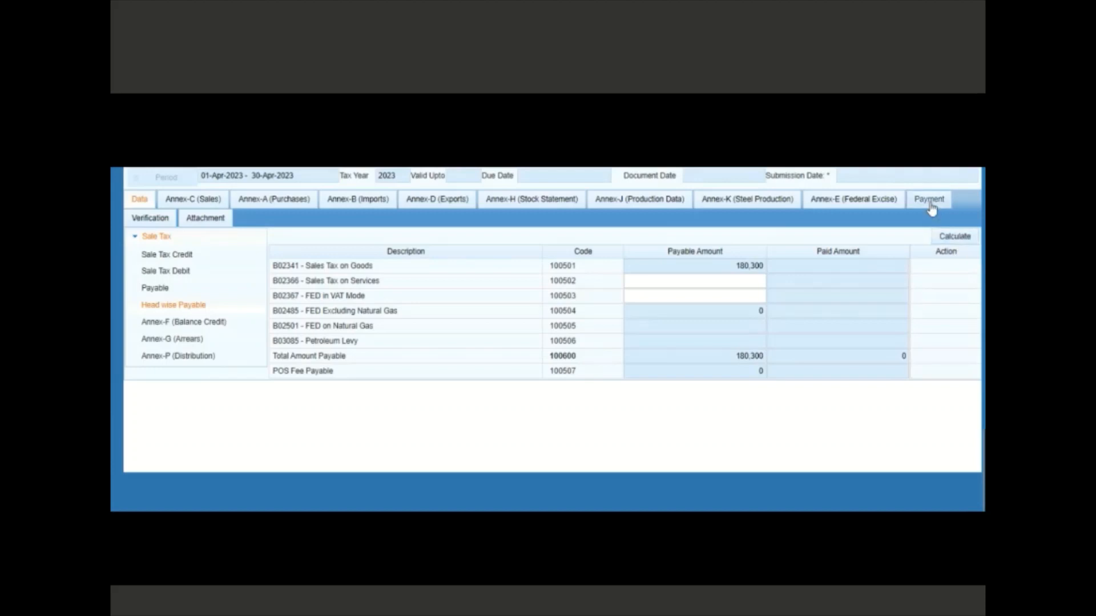
left_click(945, 239)
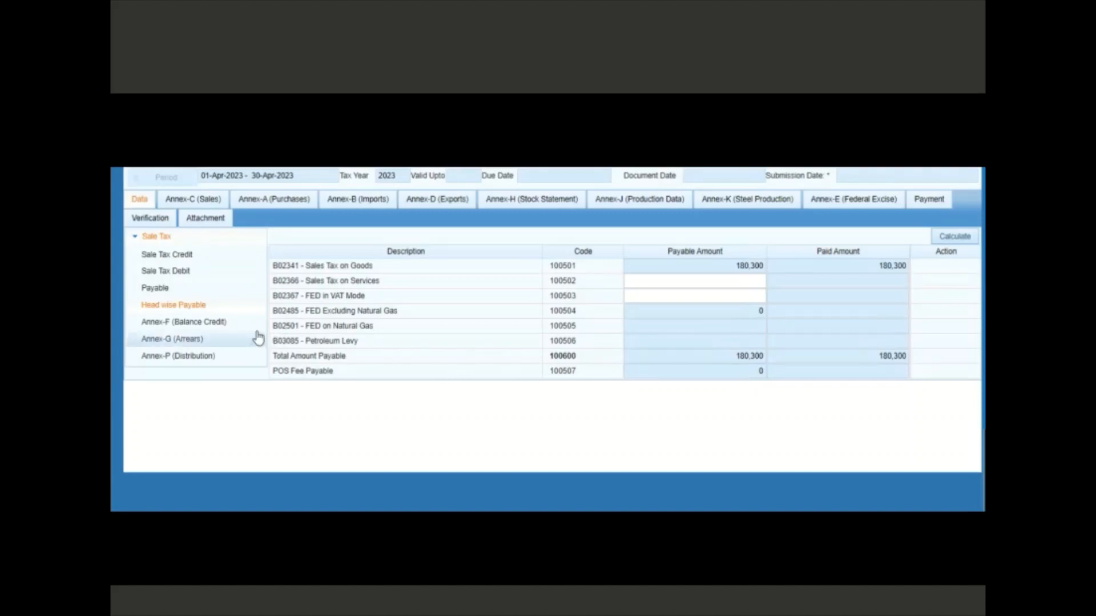
left_click(210, 329)
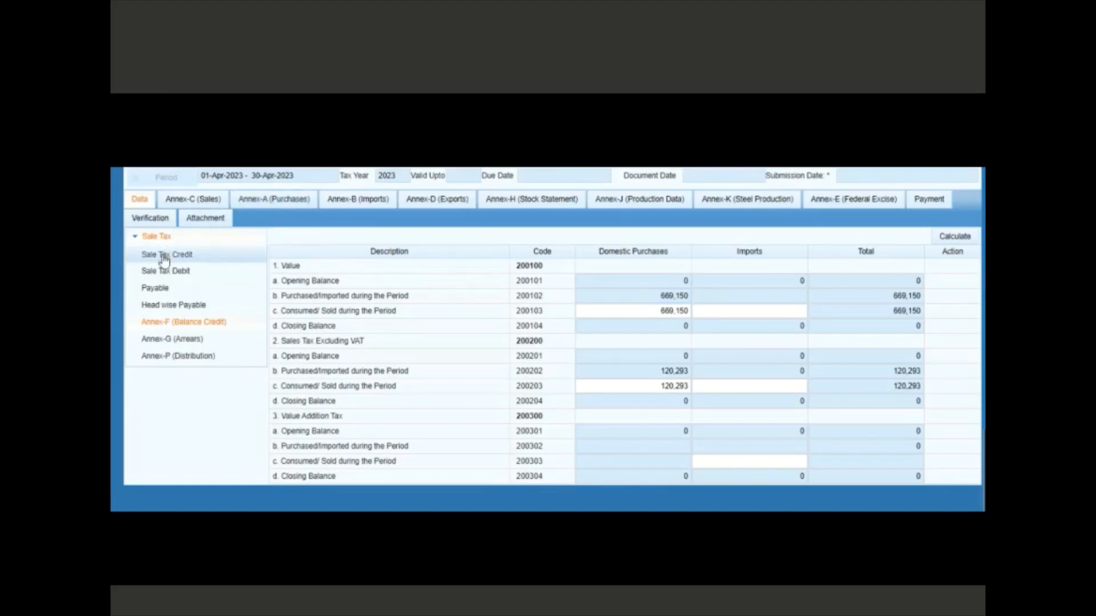
left_click(165, 258)
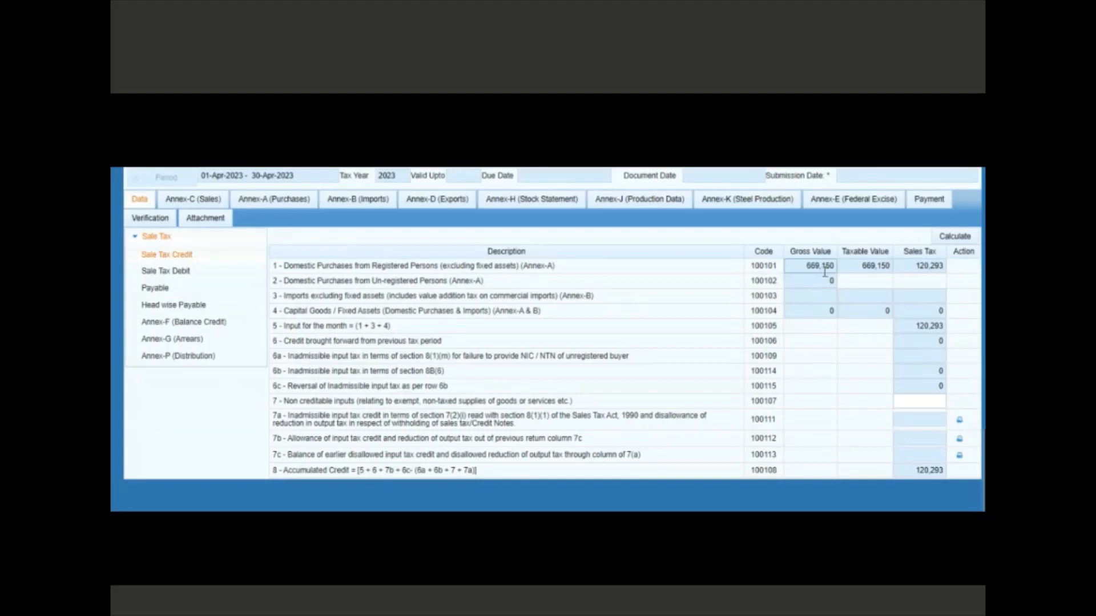
left_click(179, 322)
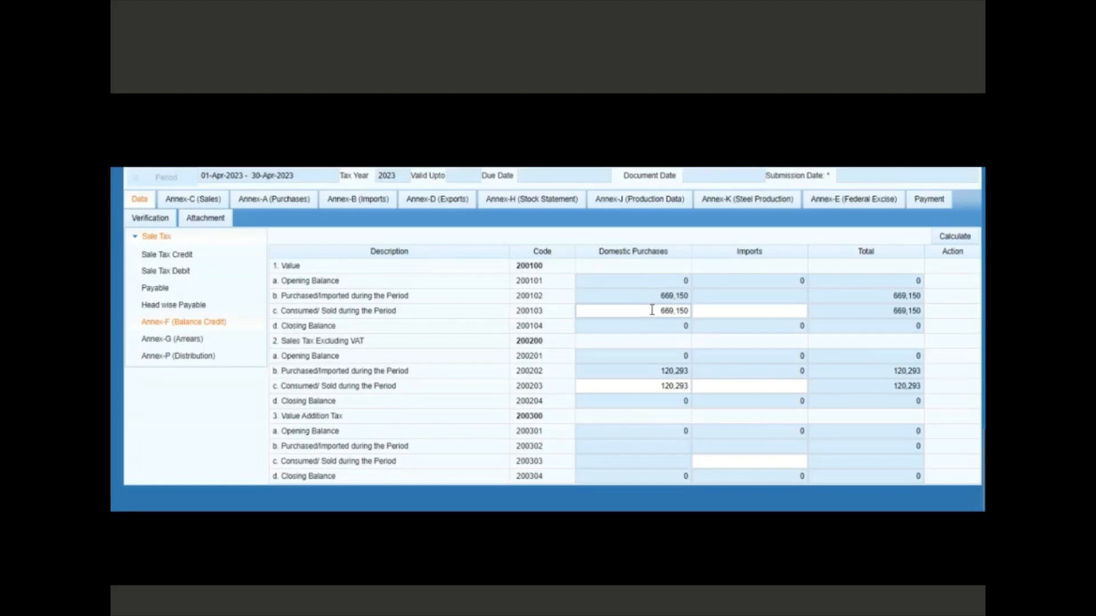
Empty cells 200103 (669,150) and 200203 (120,293), then recalculate Annex-F closing balances
left_click(652, 310)
key("BackSpace")
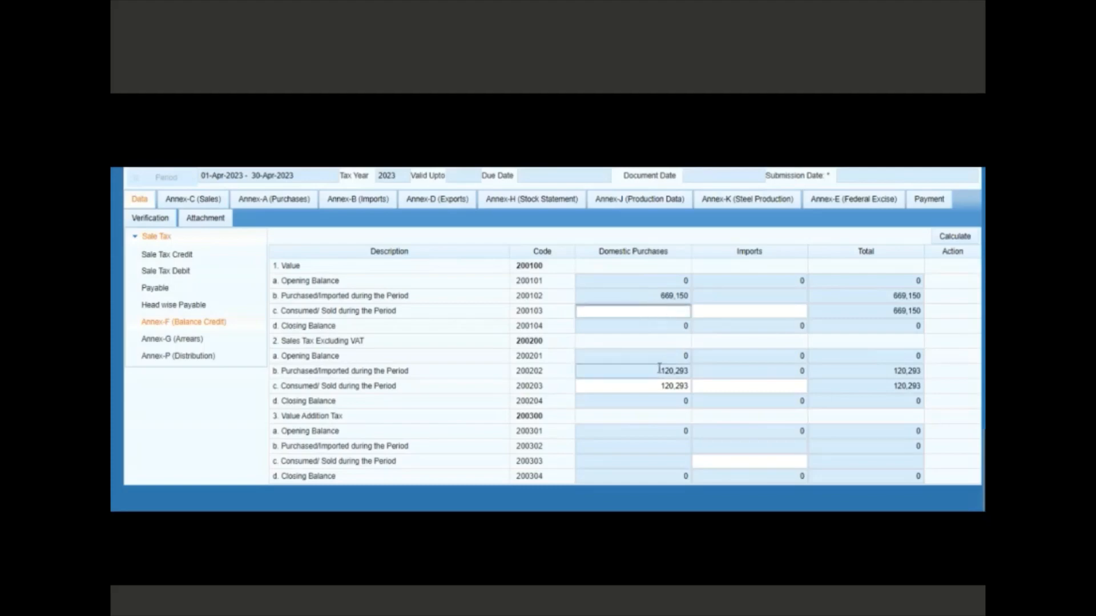
left_click(657, 388)
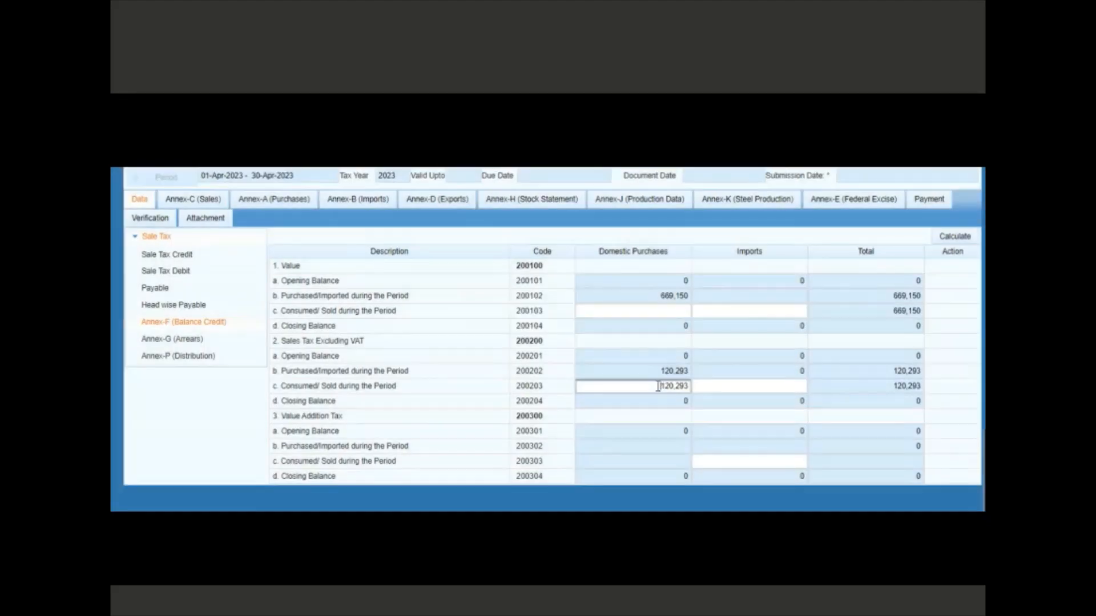
left_click(658, 387)
key("BackSpace")
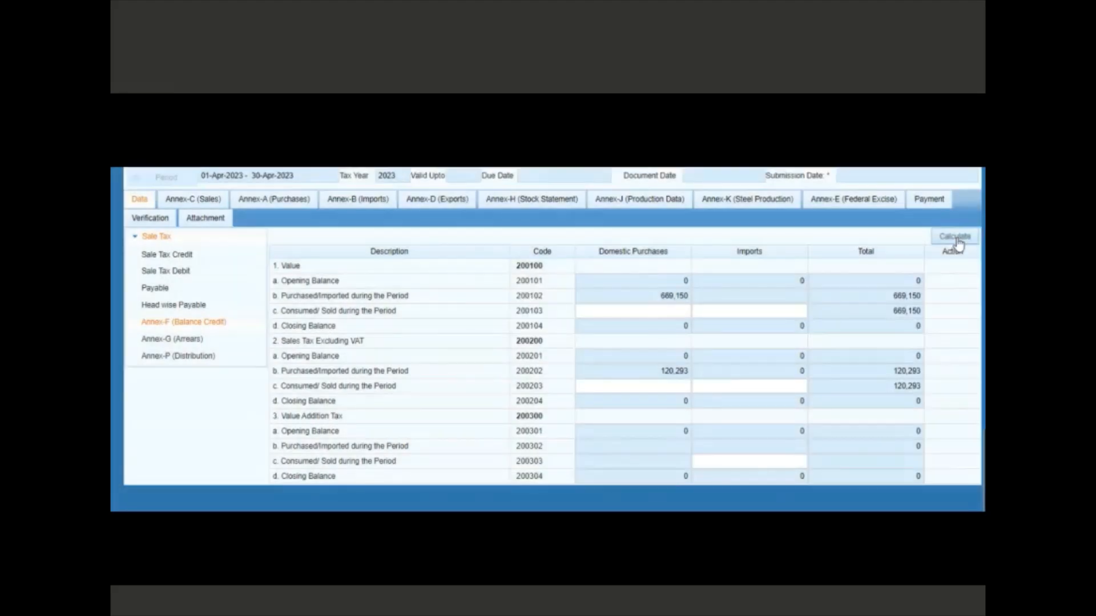
left_click(955, 236)
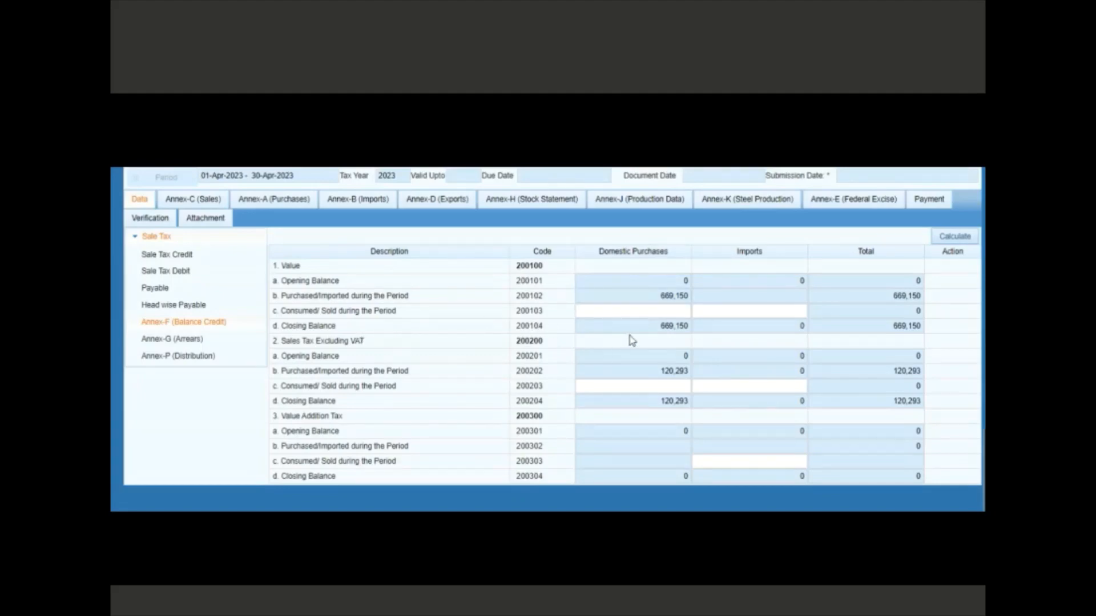
left_click(665, 314)
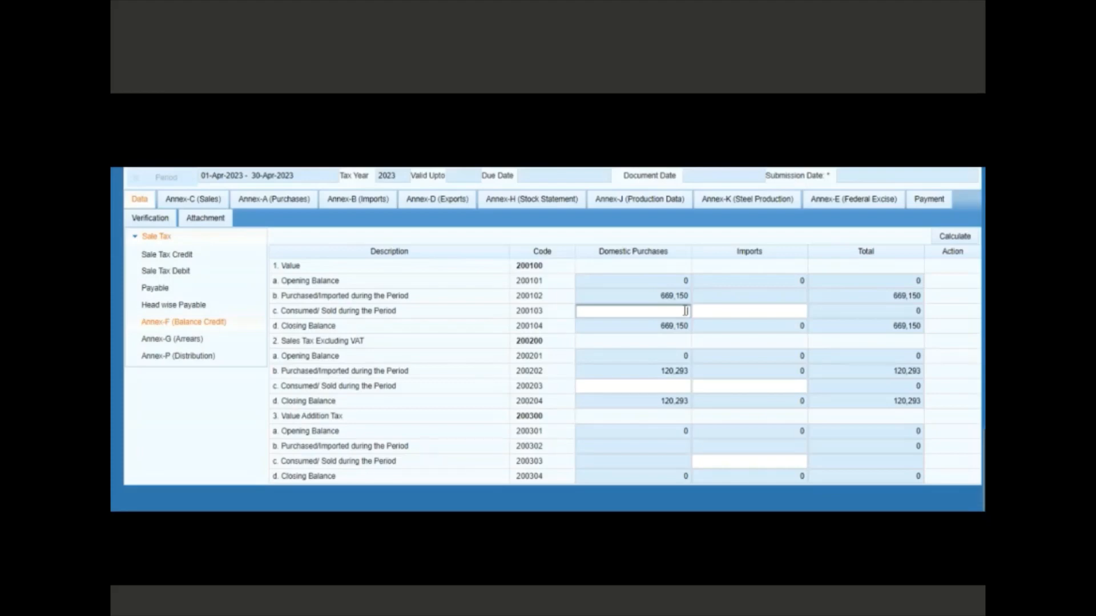
Enter 669,150 for 200103 and 120,293 for 200203 as consumed/sold, then recalculate Annex-F
type("669150")
left_click(724, 341)
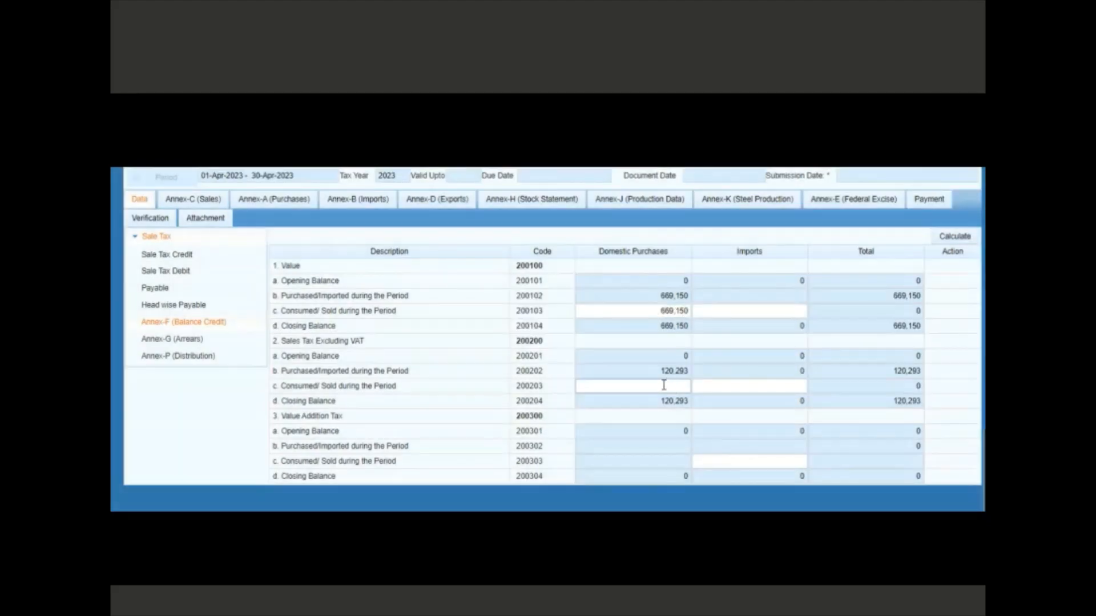
left_click(664, 386)
type("120293")
key("Tab")
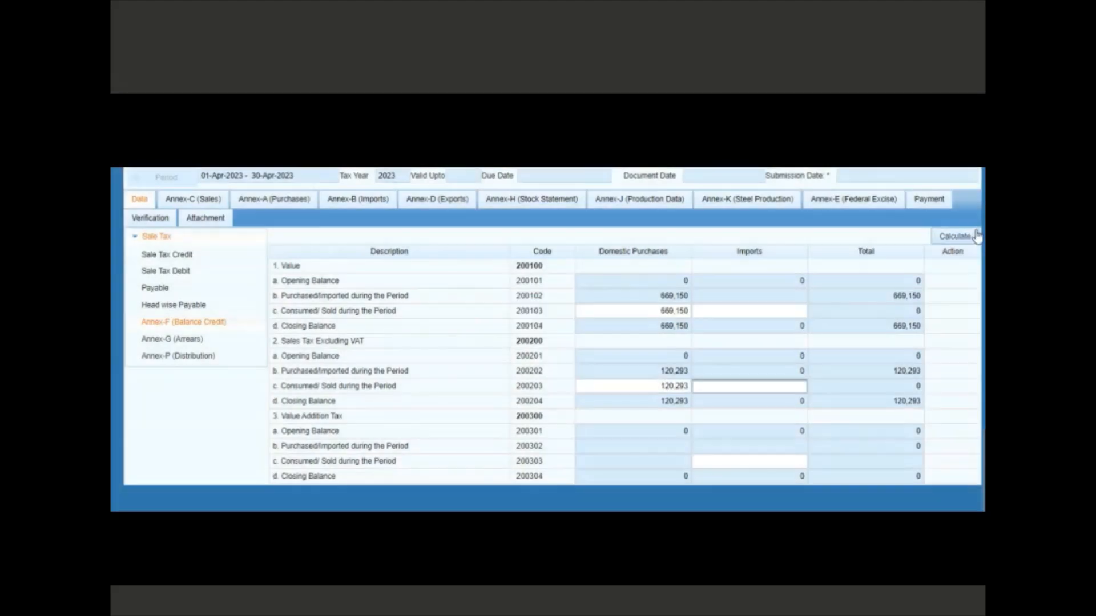
left_click(960, 238)
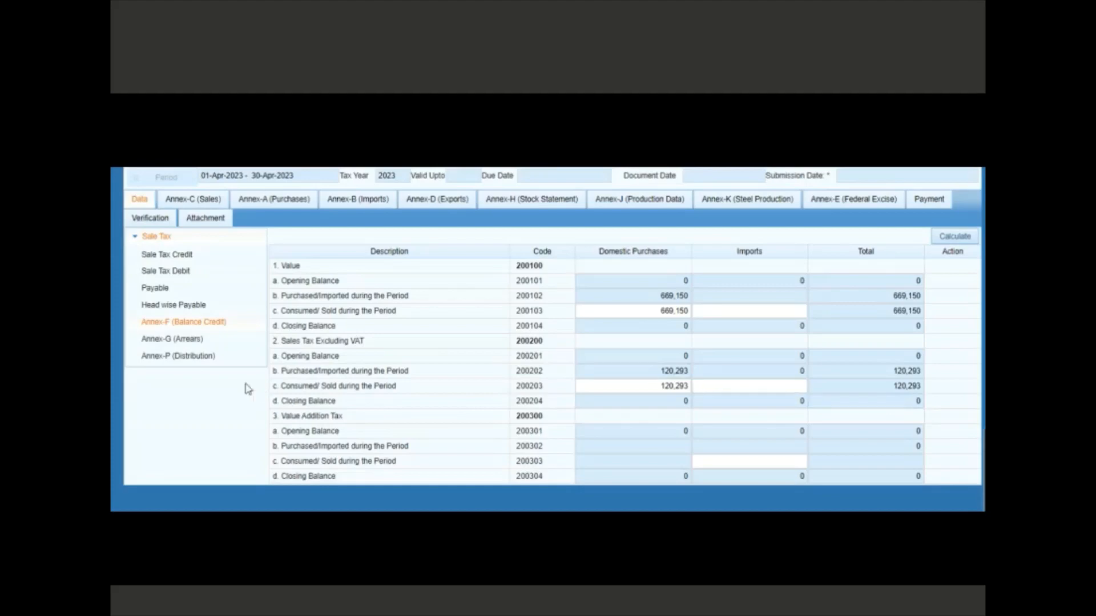
left_click(159, 290)
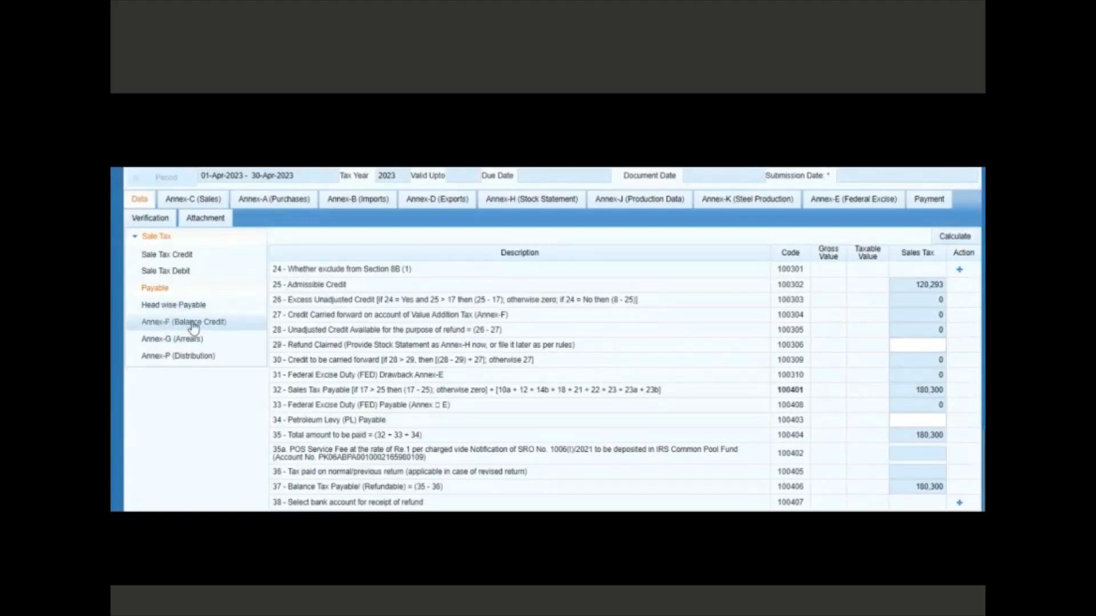
left_click(149, 328)
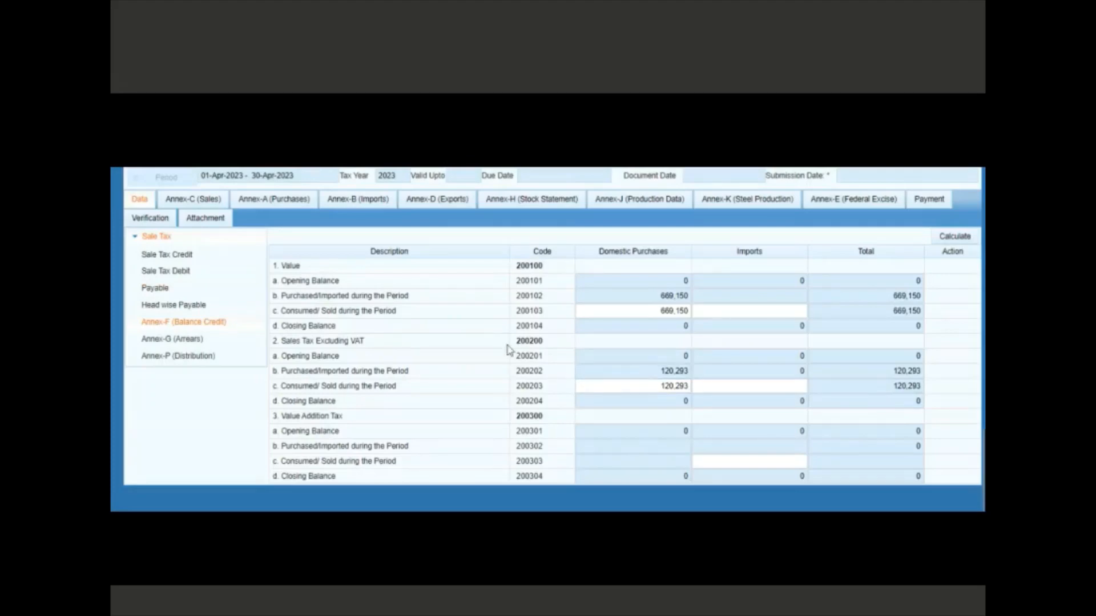
left_click(163, 288)
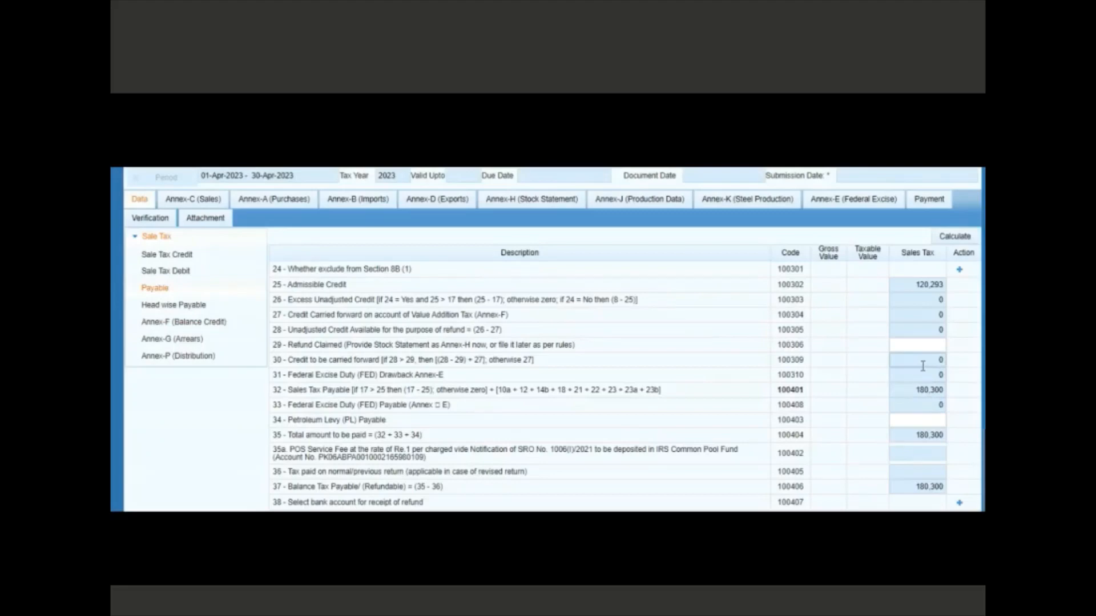
left_click(191, 324)
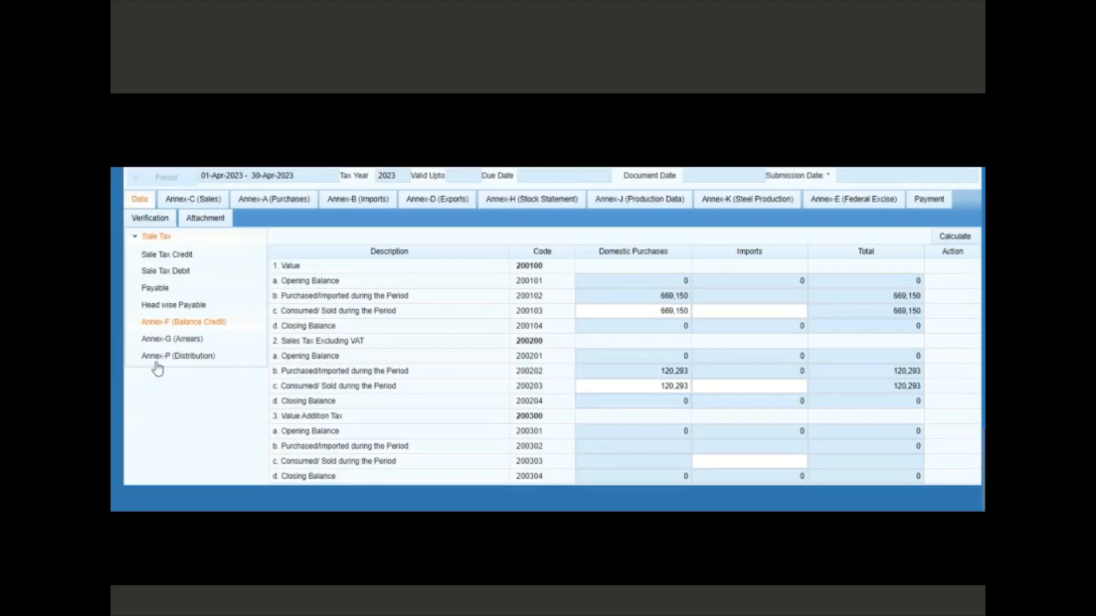
left_click(194, 342)
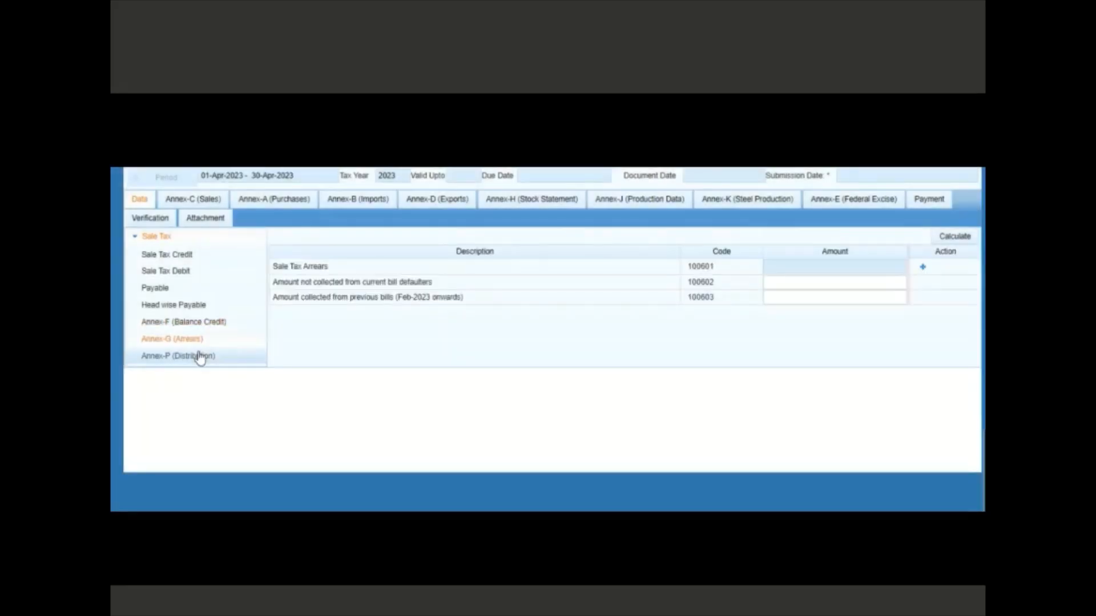
left_click(164, 357)
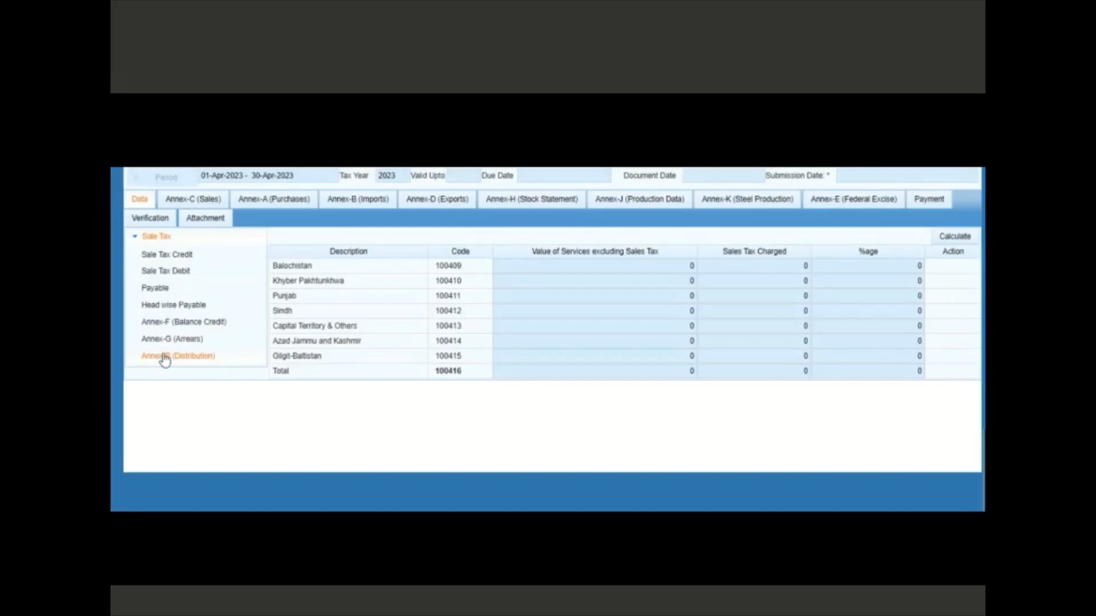
left_click(180, 329)
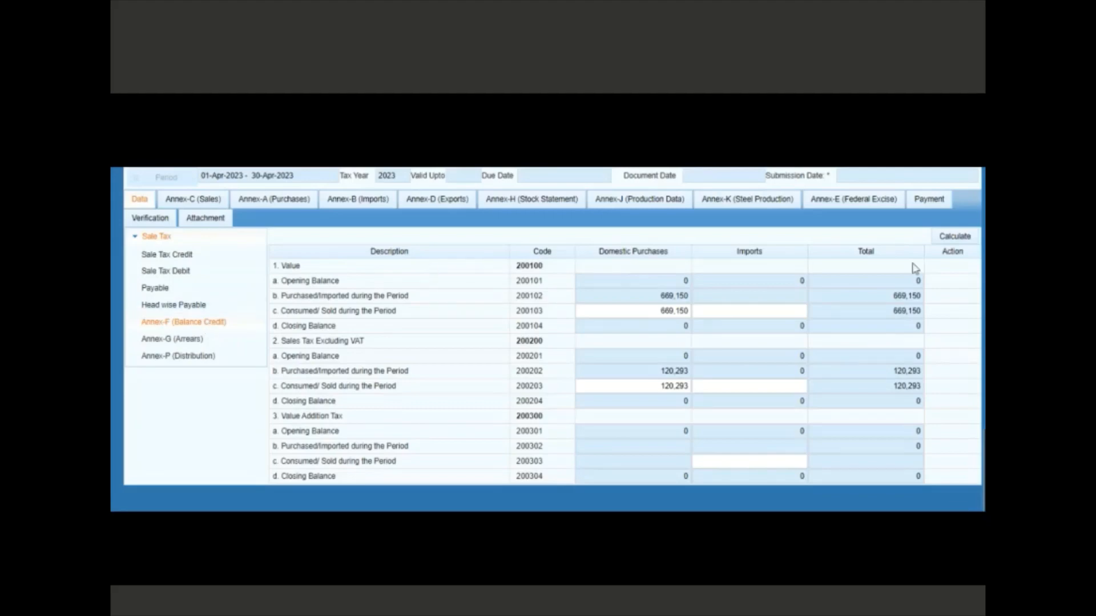
left_click(950, 240)
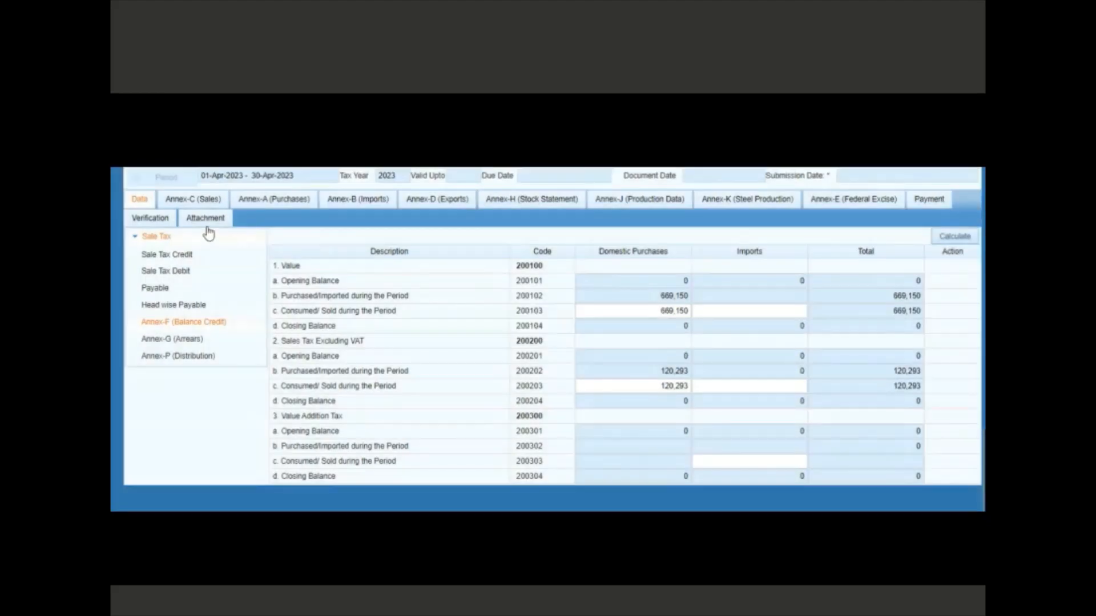
Enter and verify the PIN in the Verification declaration, then submit the return
left_click(153, 221)
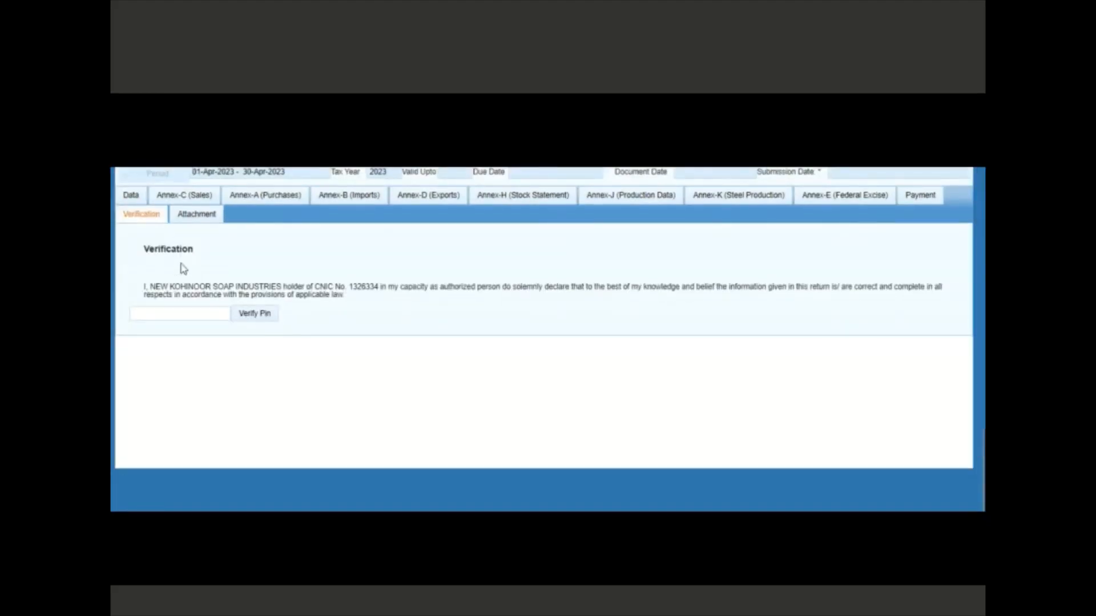
left_click(183, 308)
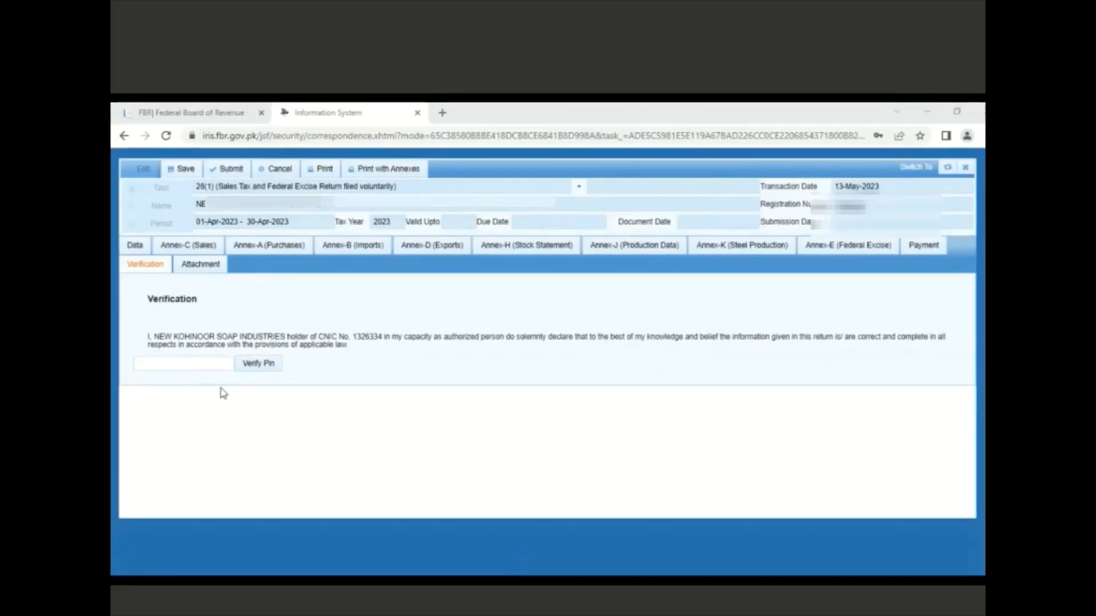
left_click(204, 363)
type("***")
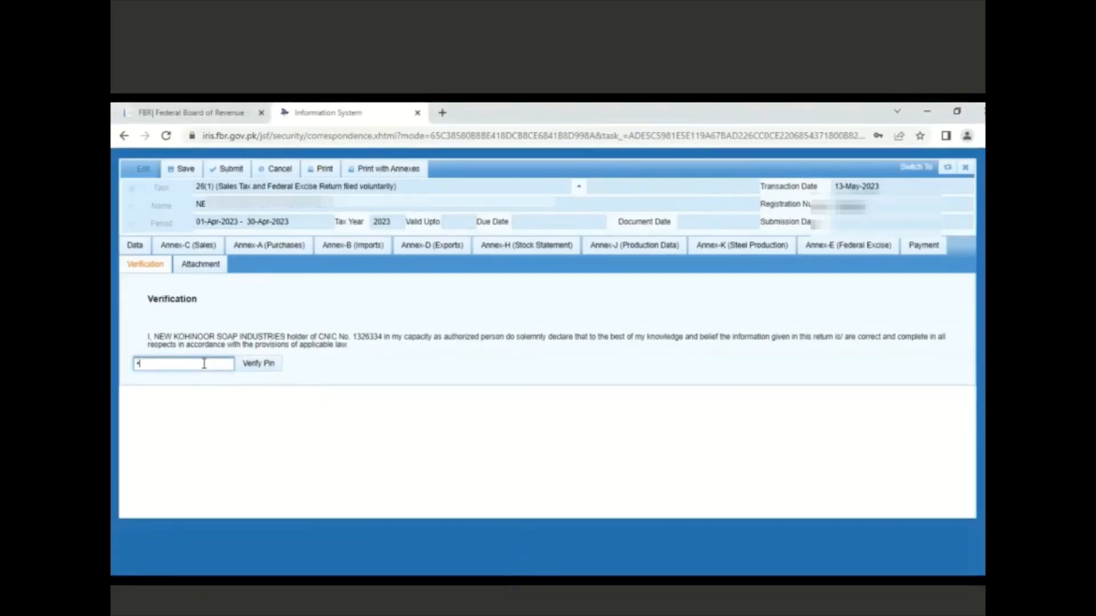
type("*")
left_click(259, 365)
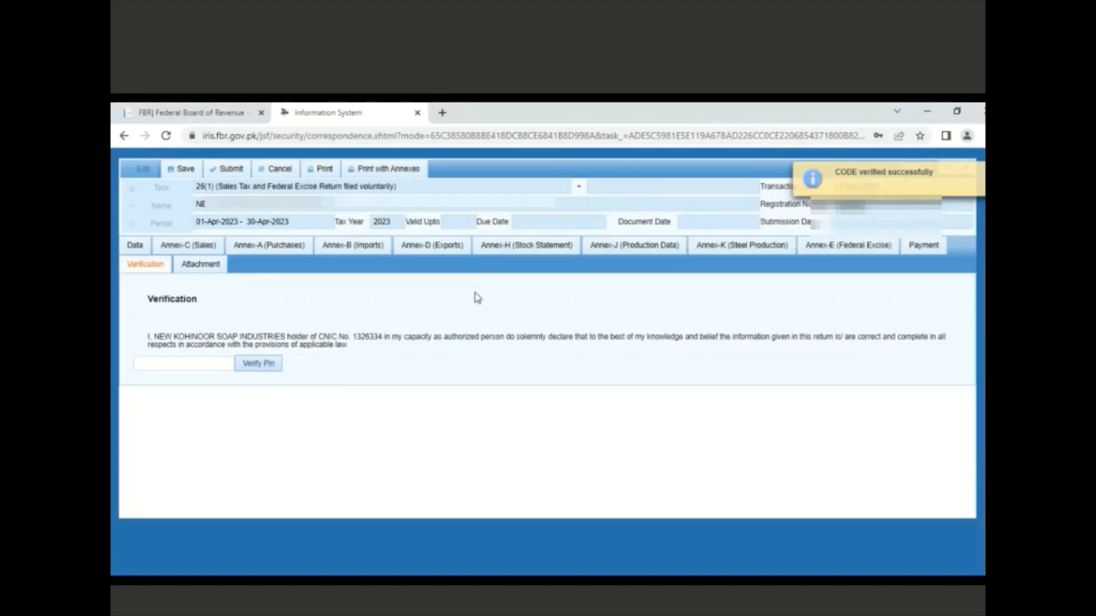
left_click(229, 171)
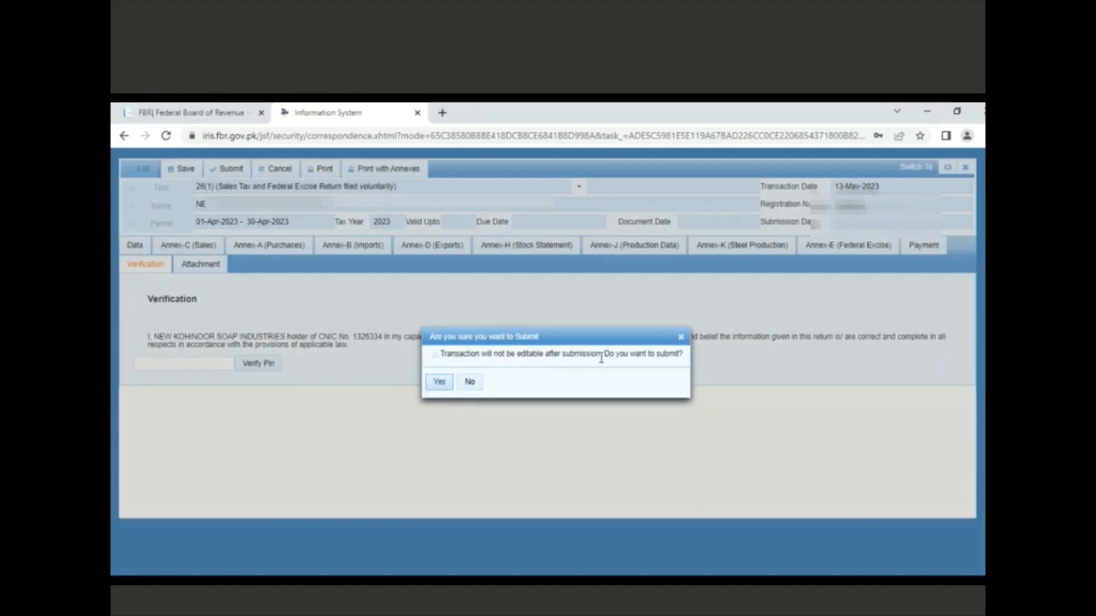
Confirm submission, then after the calculation error rerun Calculate on the Data sheet
left_click(439, 383)
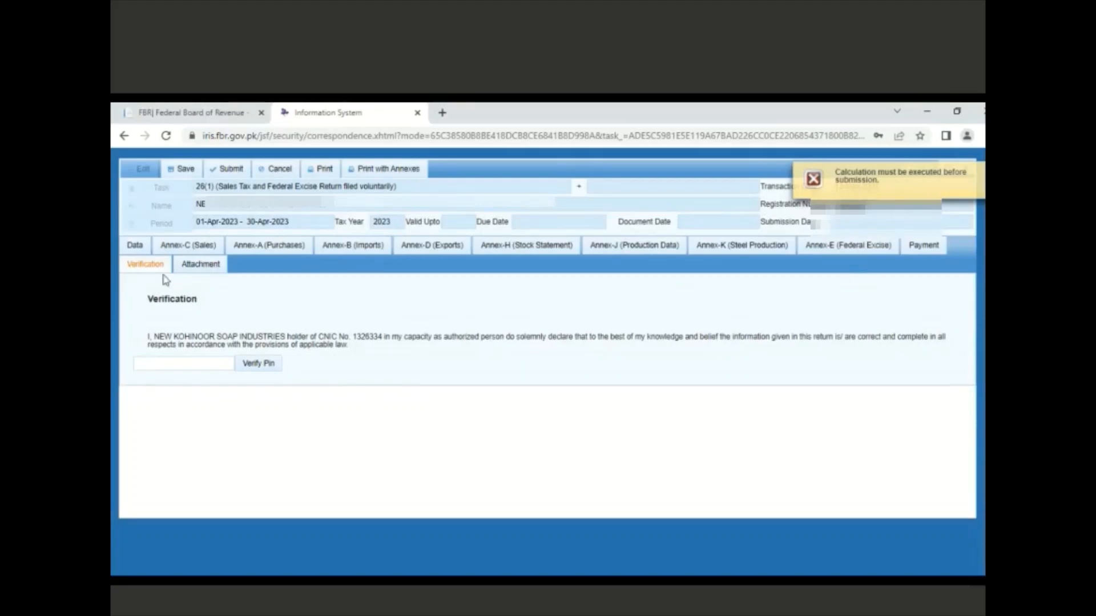
left_click(136, 249)
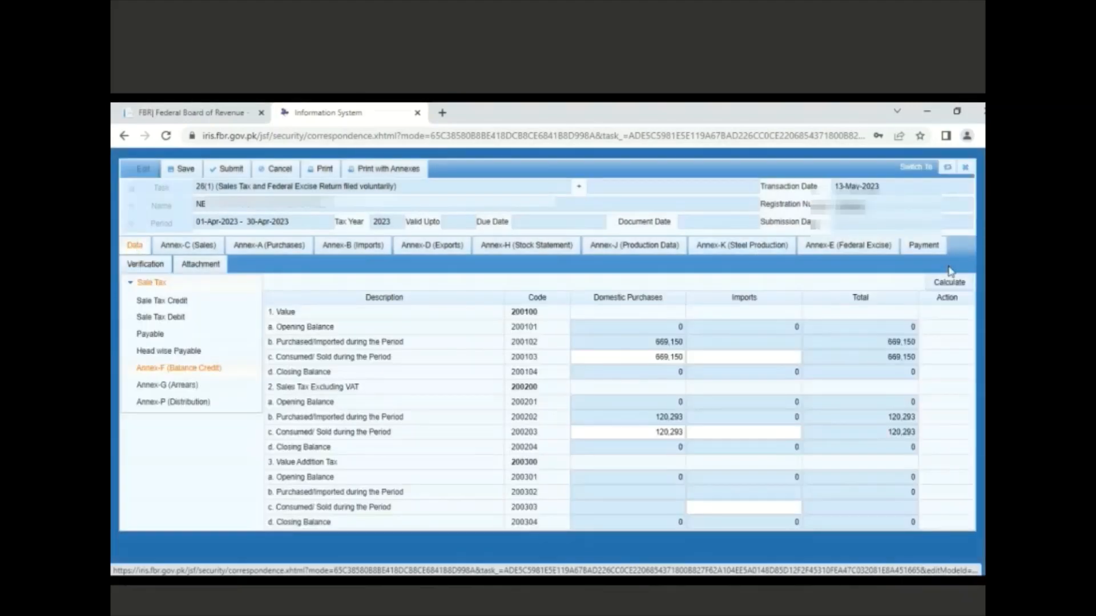
left_click(946, 284)
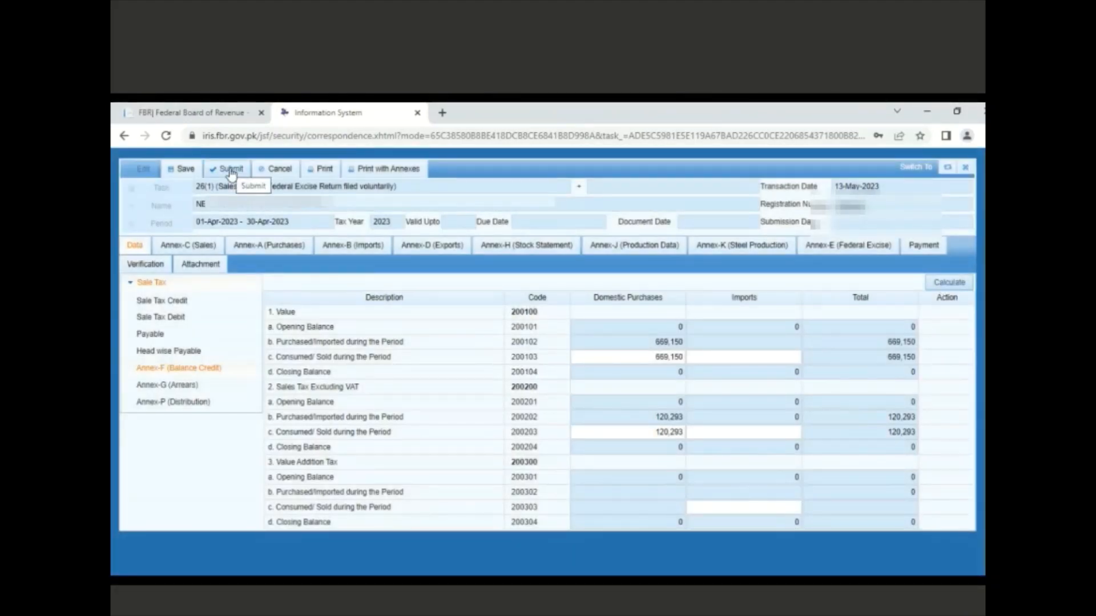
Submit the recalculated April 2023 return and confirm with Yes
left_click(171, 372)
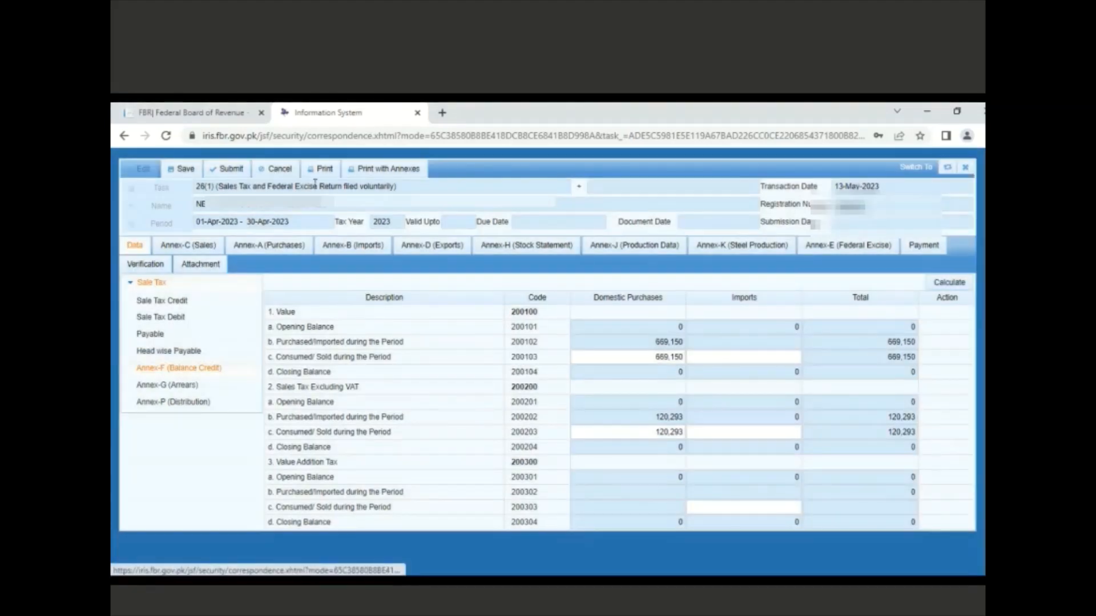
left_click(236, 171)
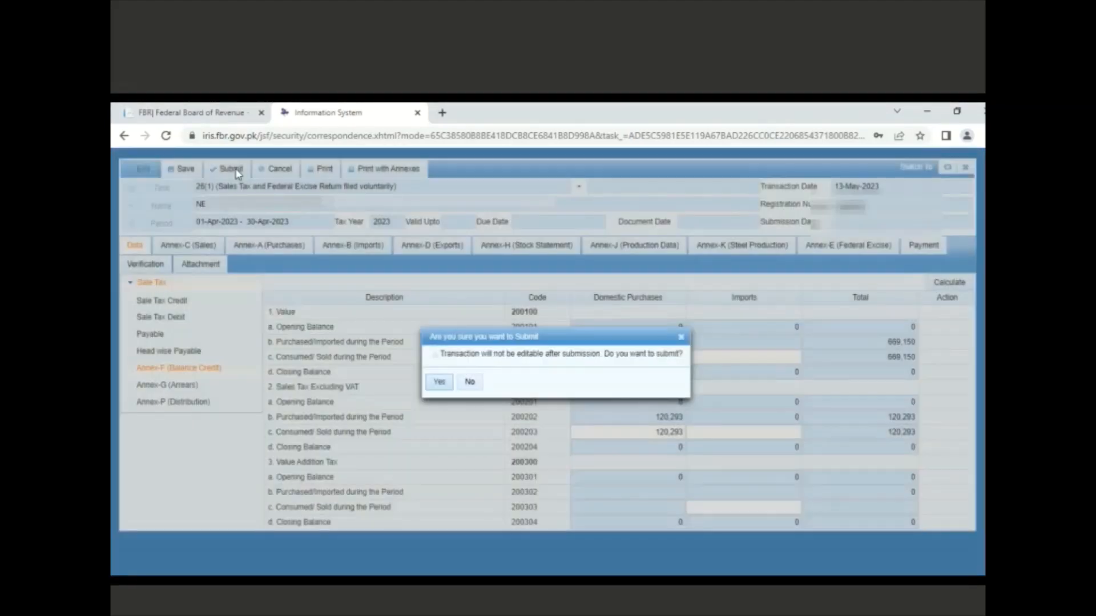
left_click(440, 383)
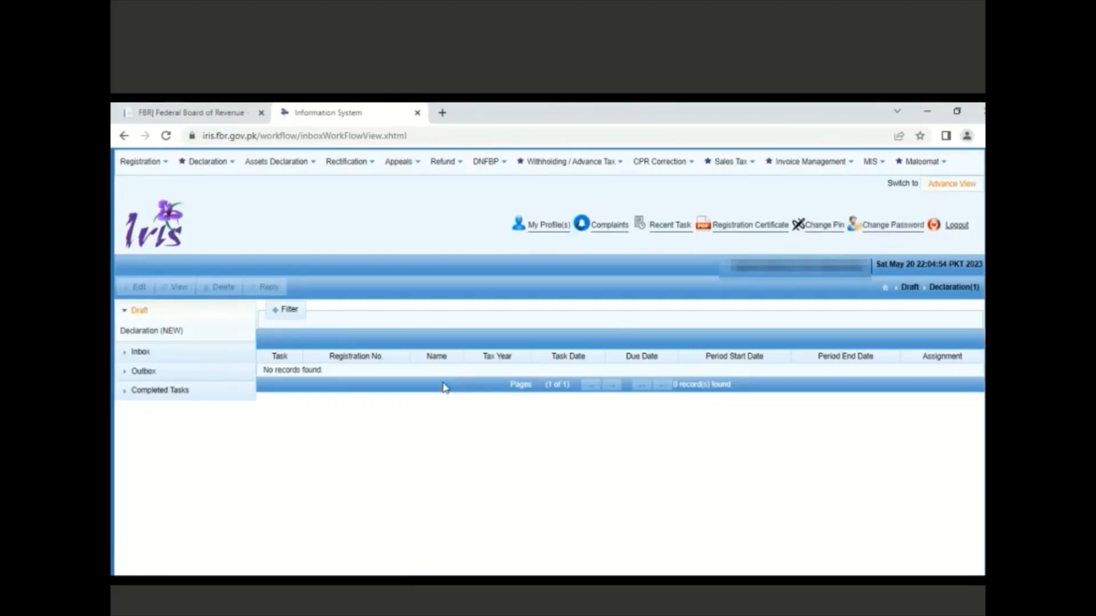
Open the April 2023 return from Completed Tasks > Declaration(28) and print it with annexes
left_click(127, 316)
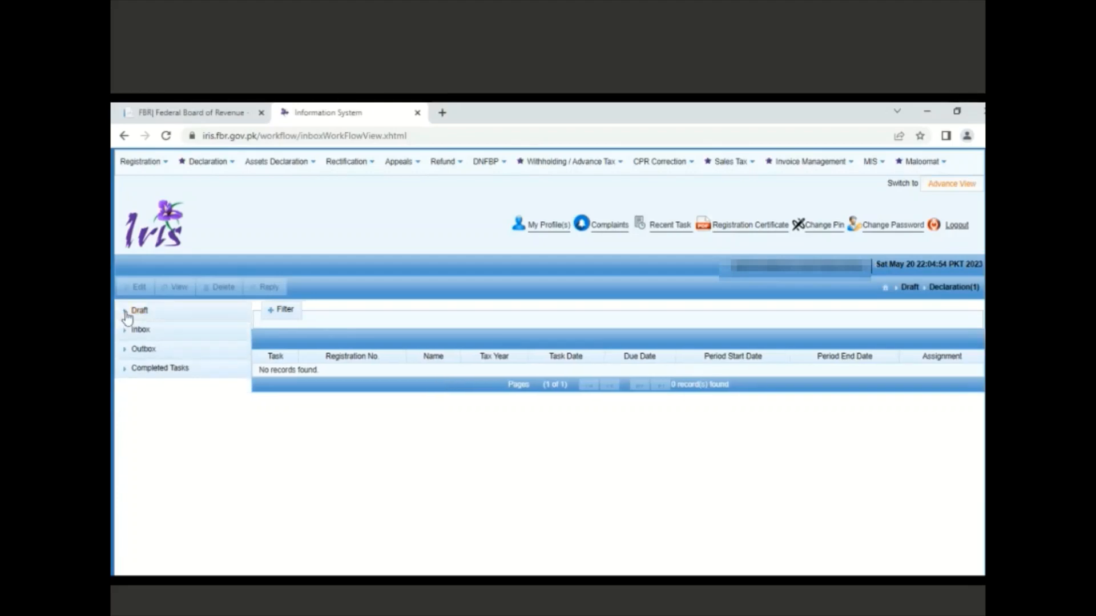
left_click(128, 312)
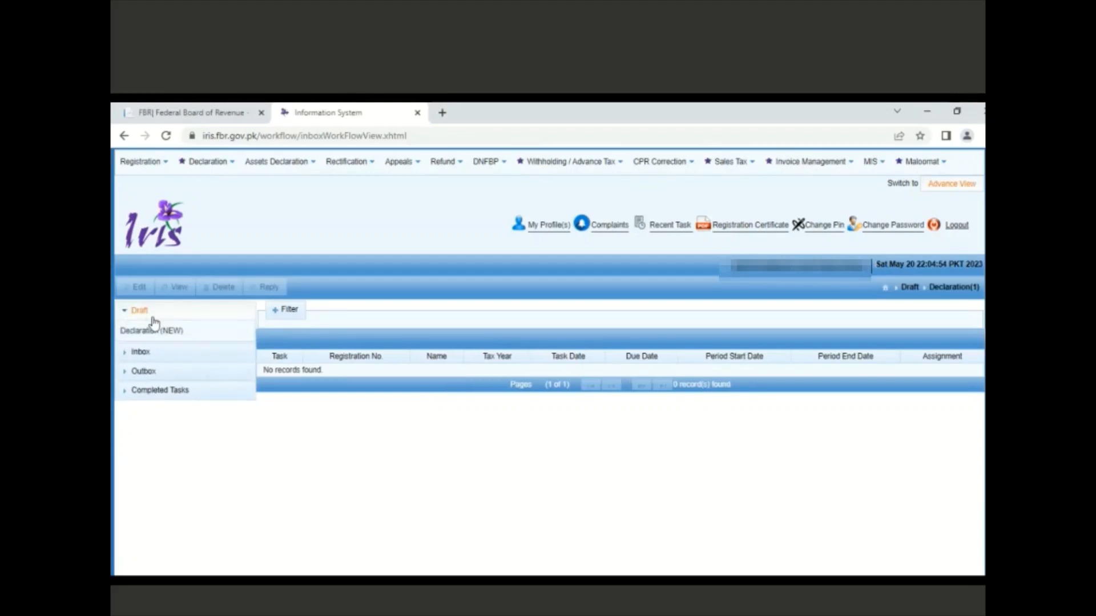
left_click(127, 396)
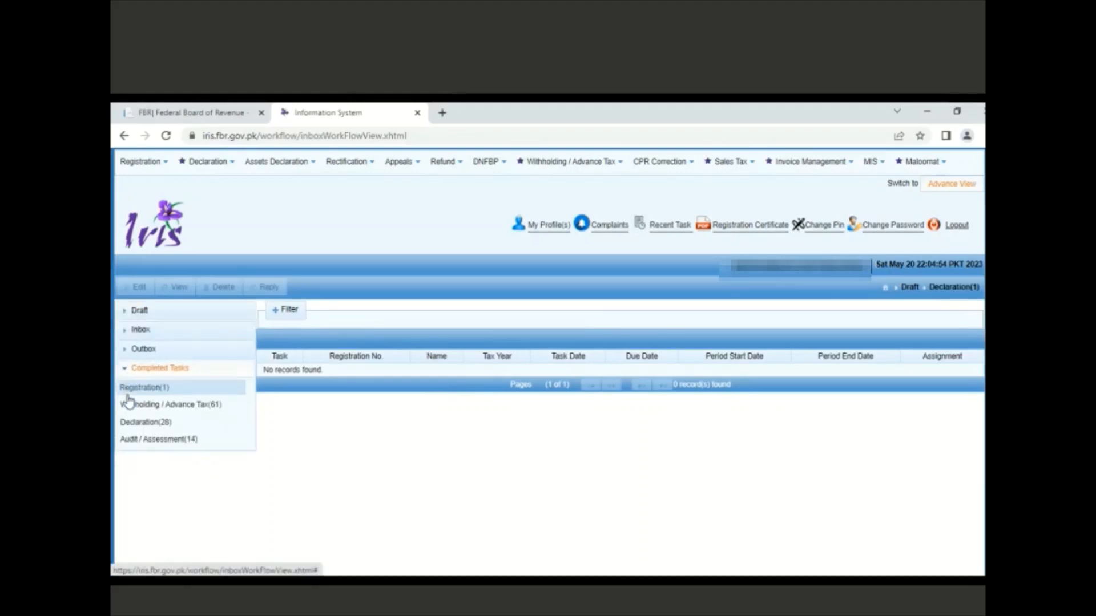
left_click(144, 424)
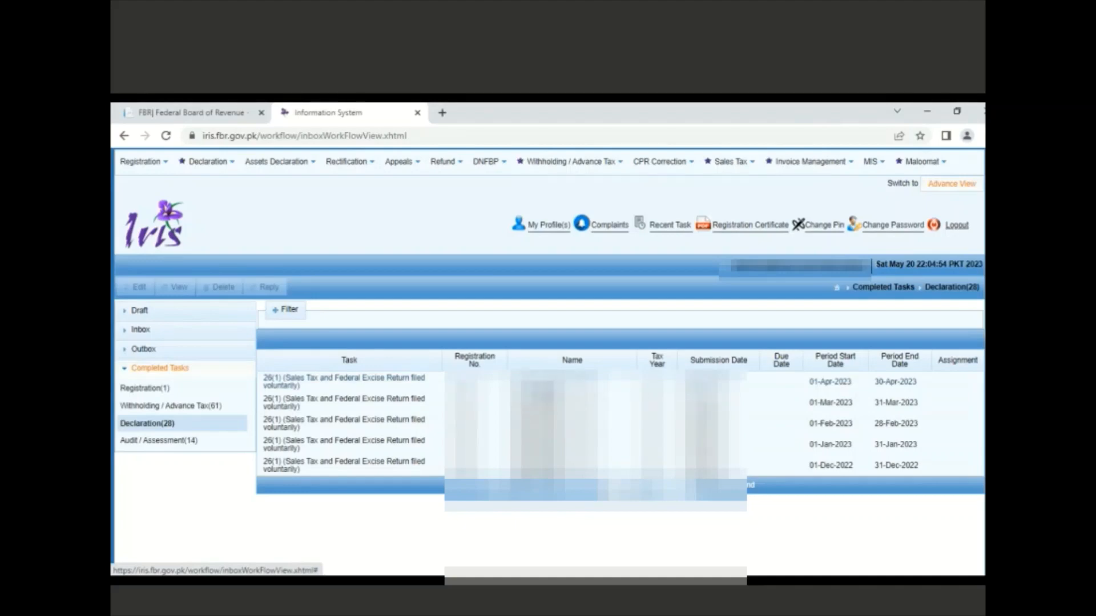
left_click(570, 382)
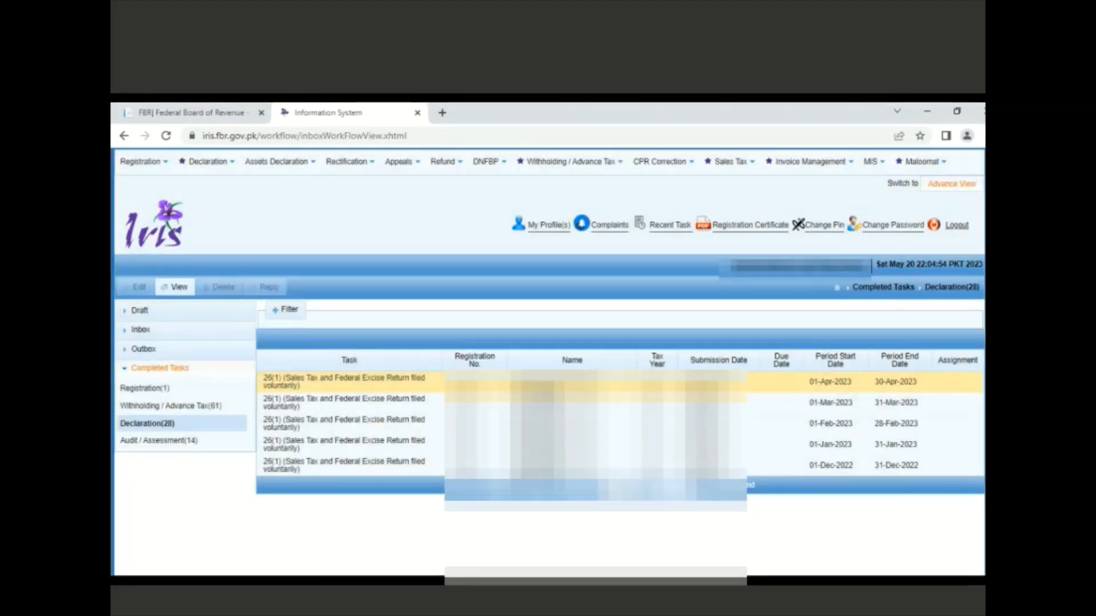
left_click(181, 288)
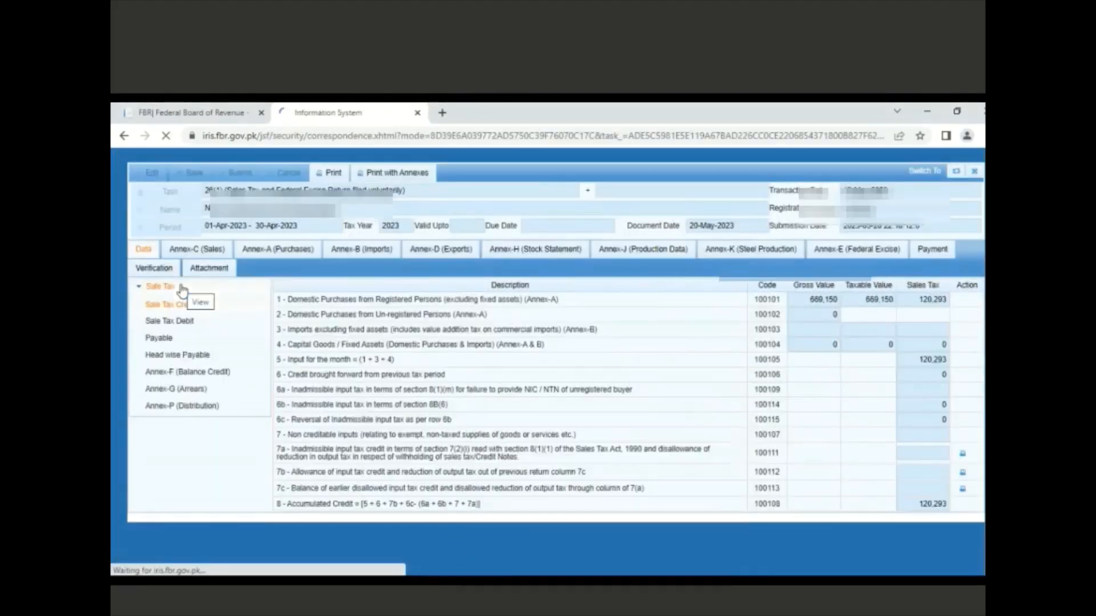
left_click(370, 177)
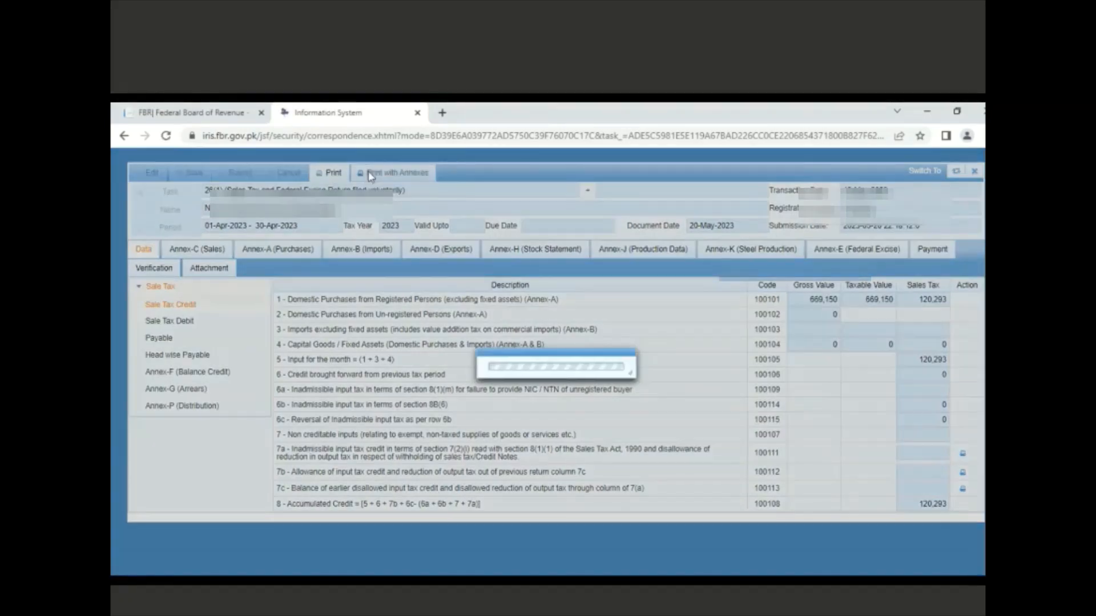